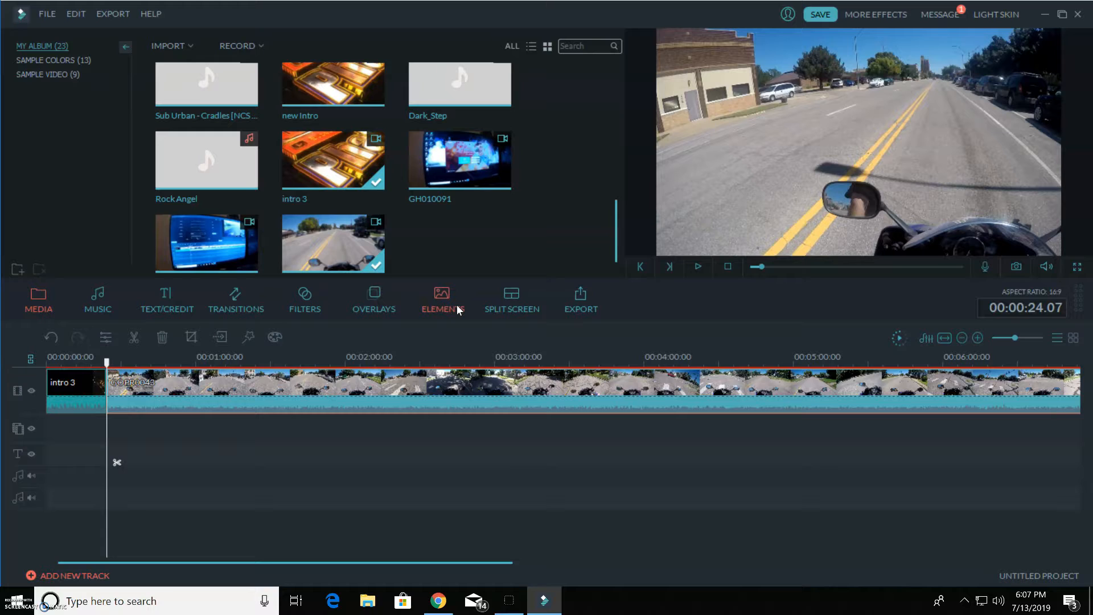
# Step: Add the Title 39 preset to the text track at 00:00:53.03, over the motorcycle clip
pyautogui.click(321, 375)
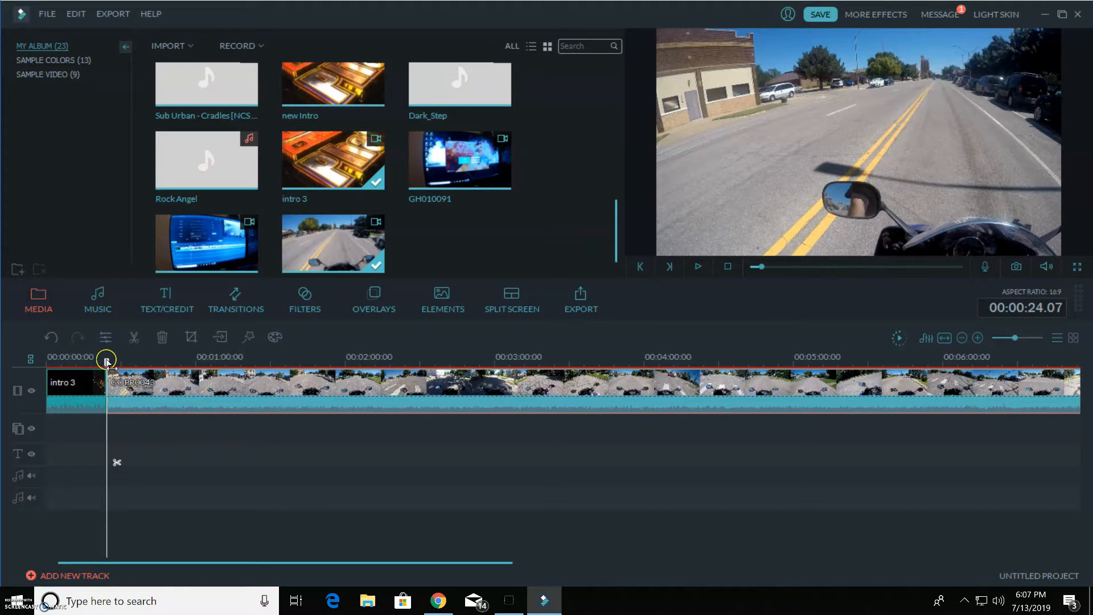
pyautogui.moveTo(108, 365); pyautogui.dragTo(181, 367)
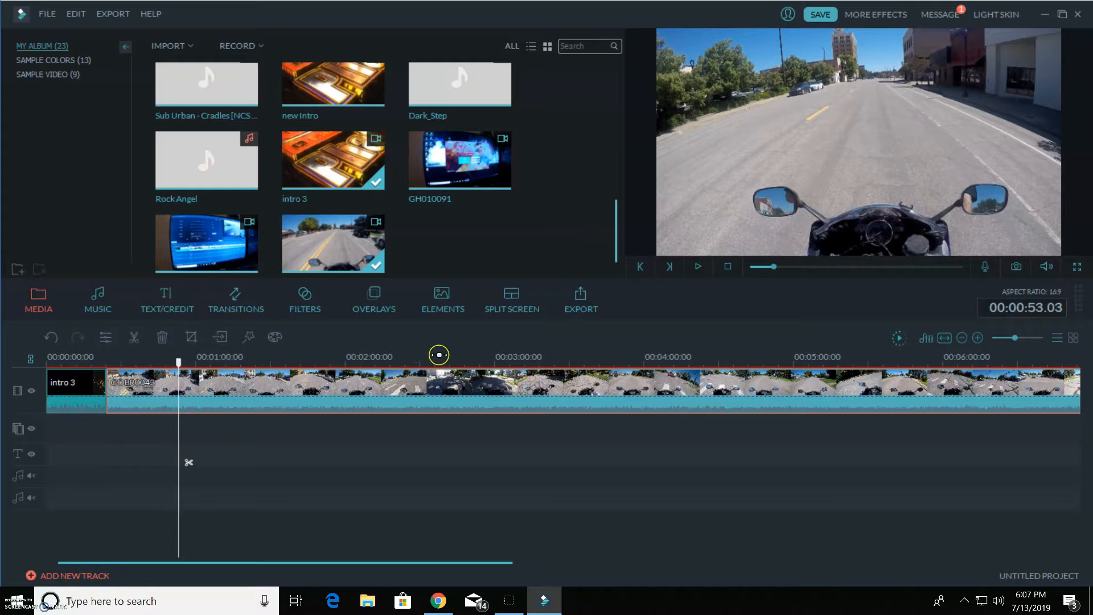
pyautogui.click(166, 299)
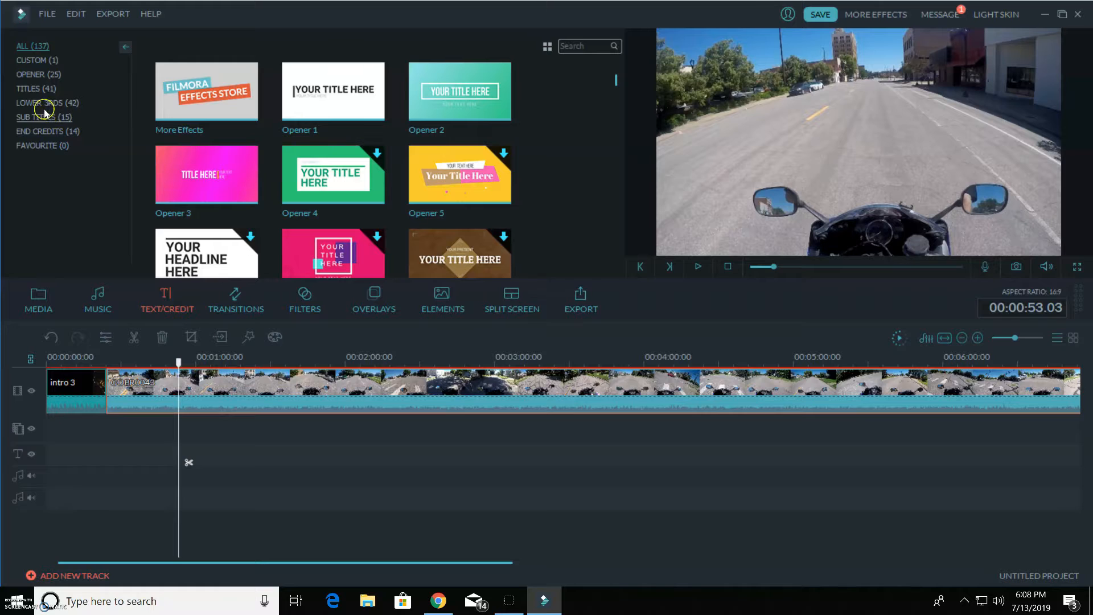
pyautogui.click(37, 88)
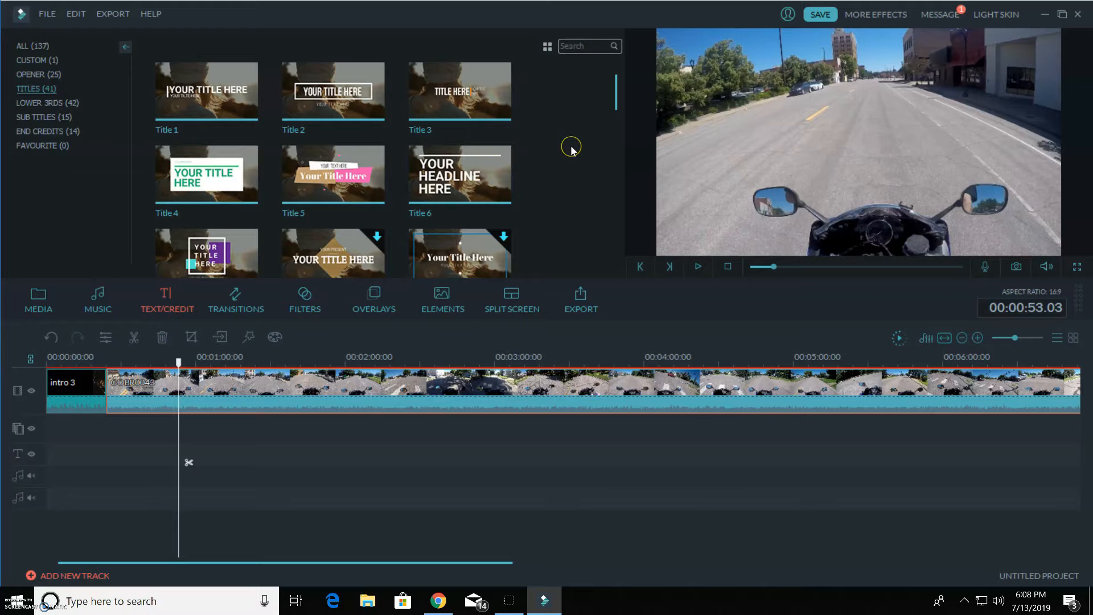
pyautogui.scroll(-3, 571, 150)
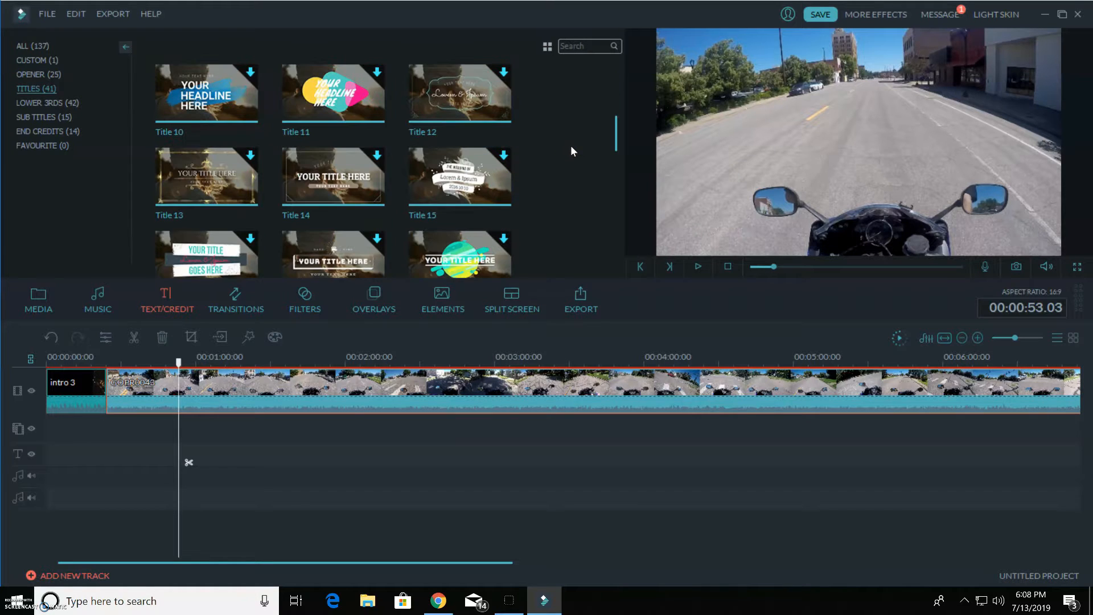
pyautogui.scroll(-7, 571, 149)
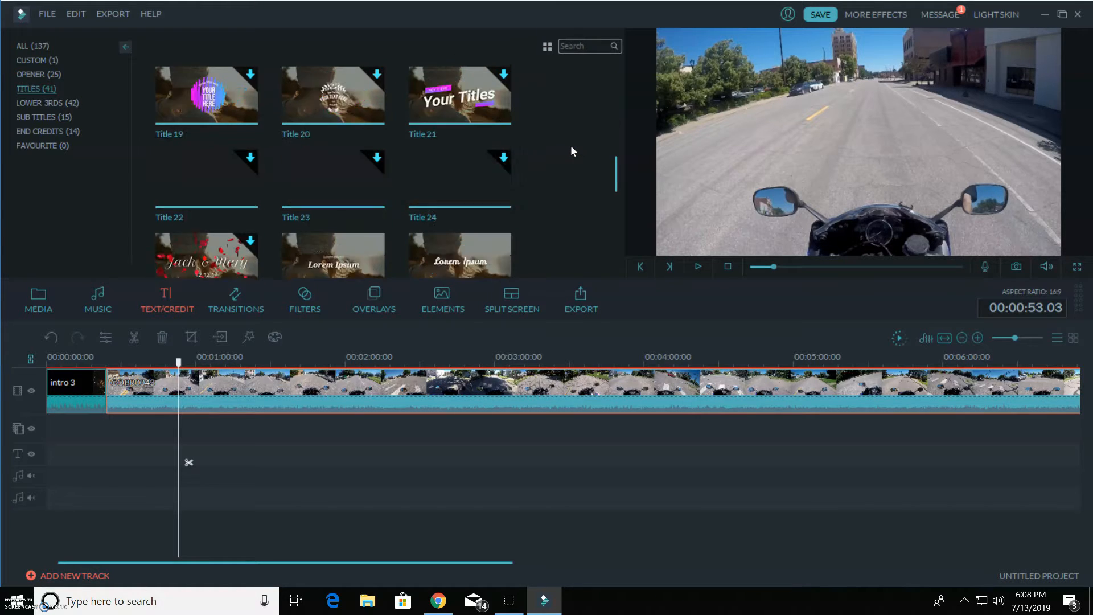
pyautogui.scroll(-2, 570, 151)
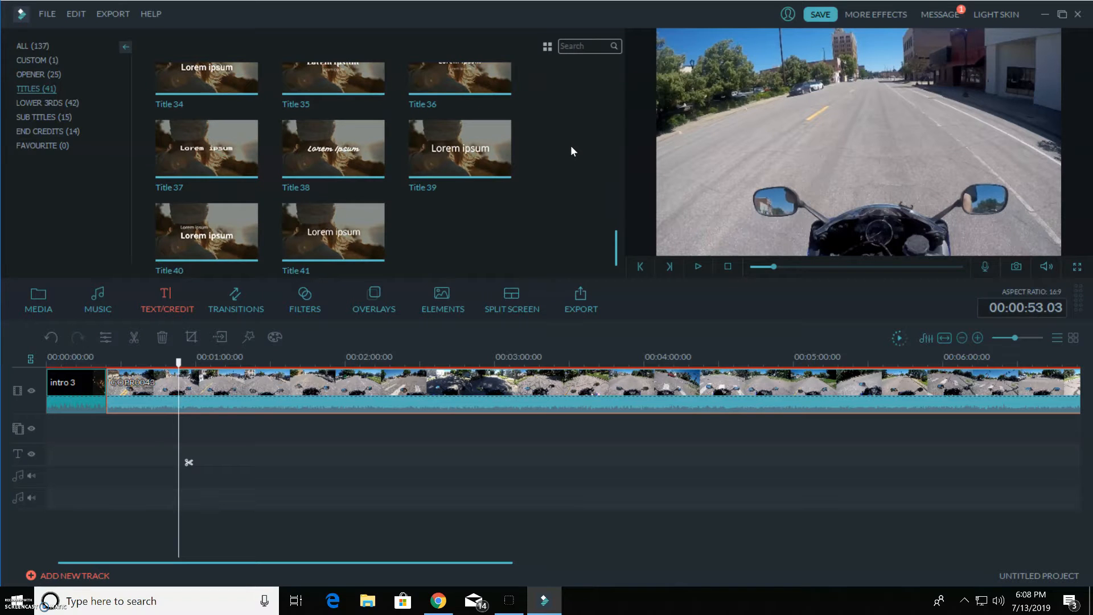
pyautogui.click(224, 156)
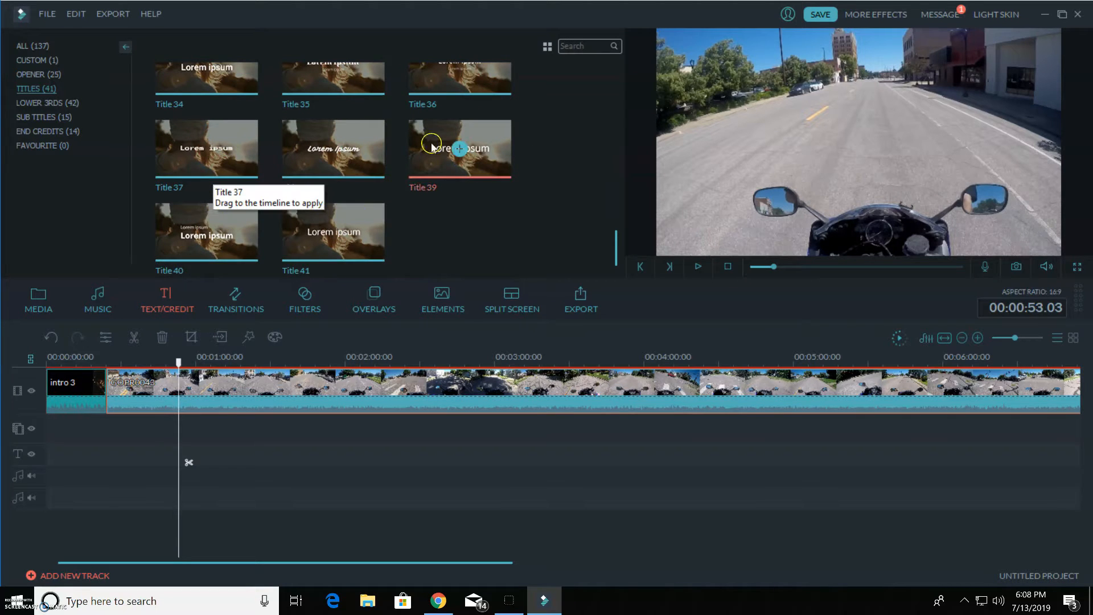
pyautogui.scroll(6, 471, 200)
pyautogui.scroll(-6, 471, 200)
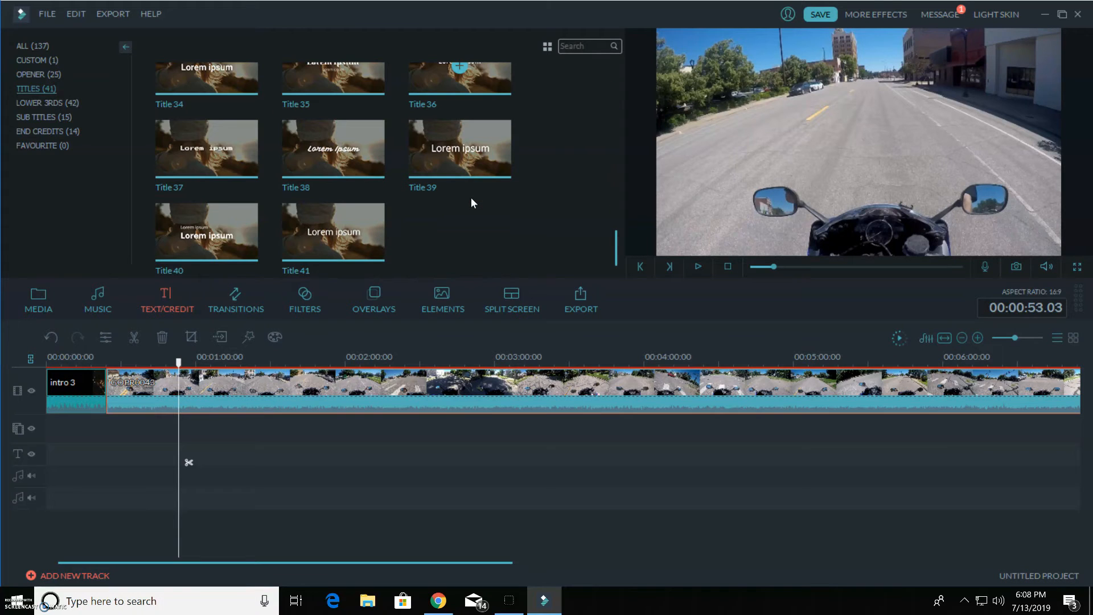
pyautogui.click(446, 163)
pyautogui.moveTo(446, 205); pyautogui.dragTo(180, 435)
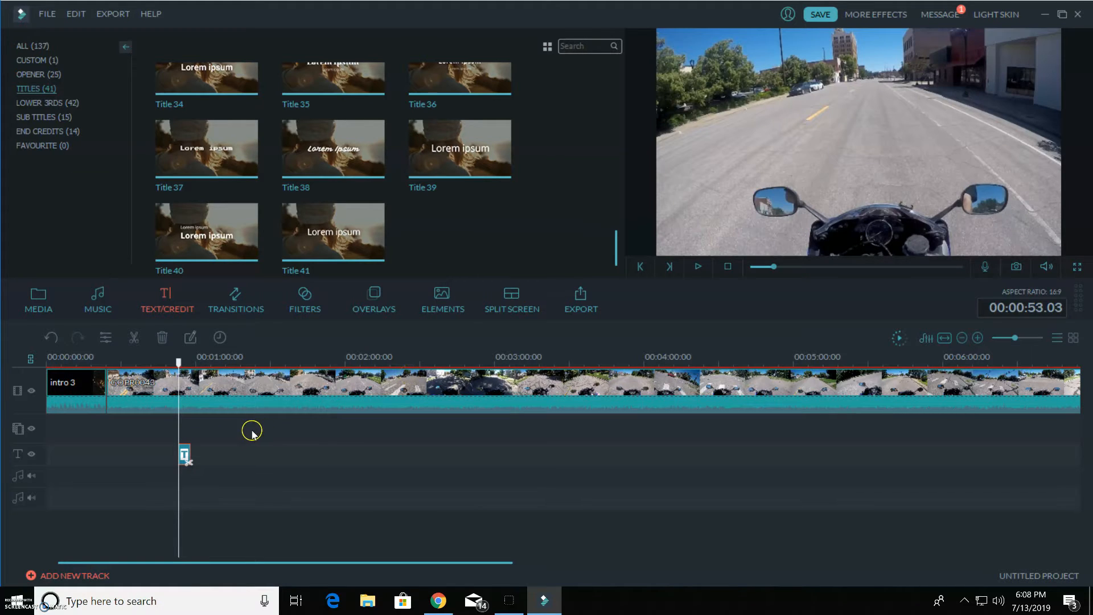
# Step: Replace the new title's placeholder text with "What's up"
pyautogui.doubleClick(185, 453)
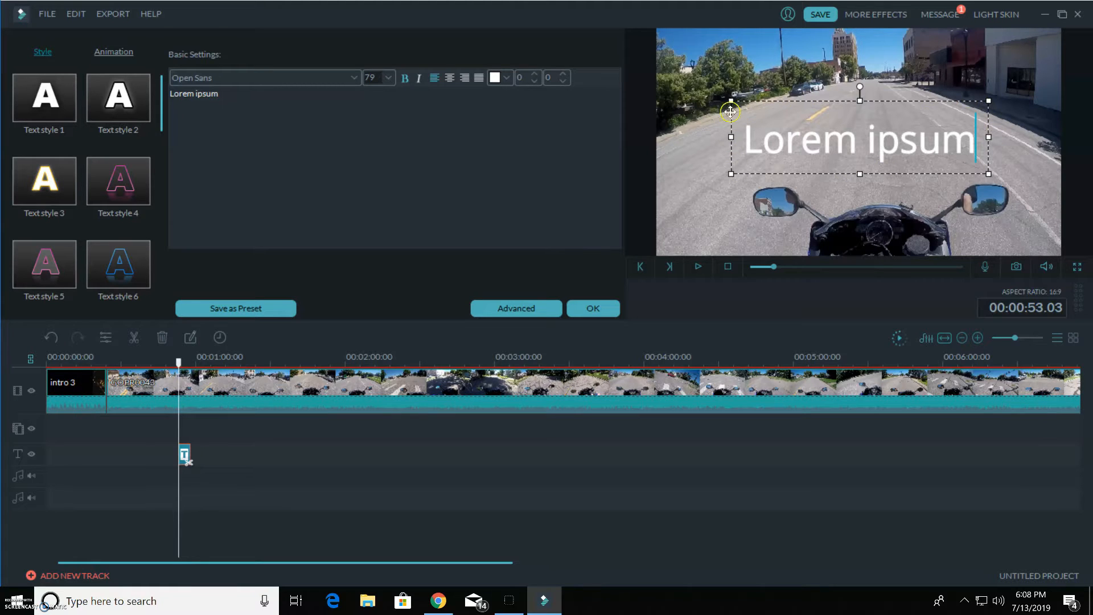
pyautogui.moveTo(223, 94); pyautogui.dragTo(90, 39)
pyautogui.press('BackSpace')
pyautogui.press('BackSpace')
pyautogui.press('BackSpace')
pyautogui.press('BackSpace')
pyautogui.press('BackSpace')
pyautogui.press('BackSpace')
pyautogui.press('BackSpace')
pyautogui.press('BackSpace')
pyautogui.press('BackSpace')
pyautogui.press('BackSpace')
pyautogui.press('BackSpace')
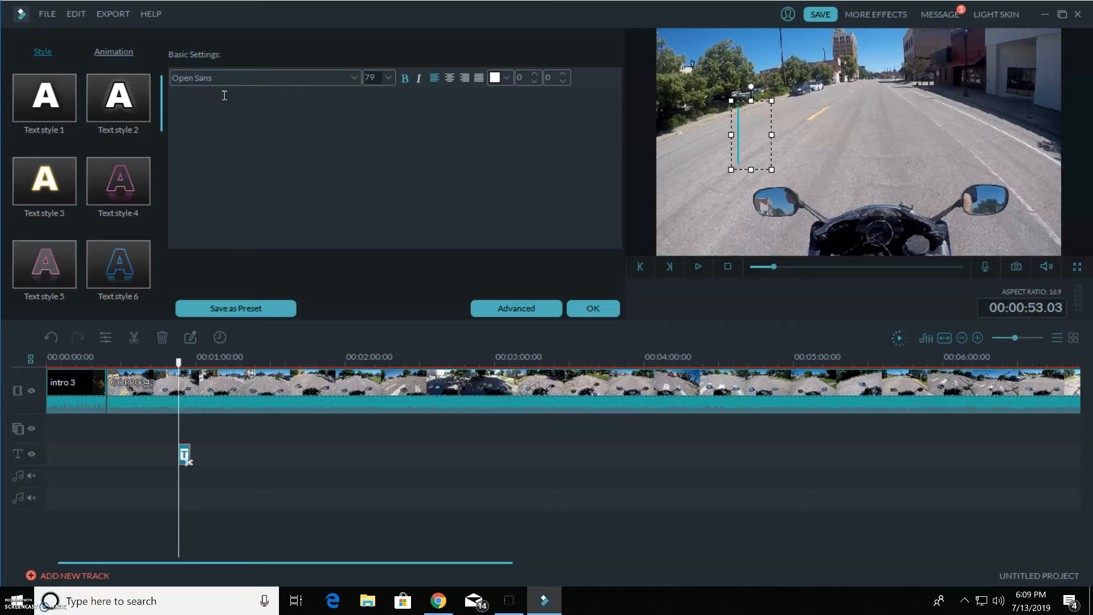
pyautogui.write("What's")
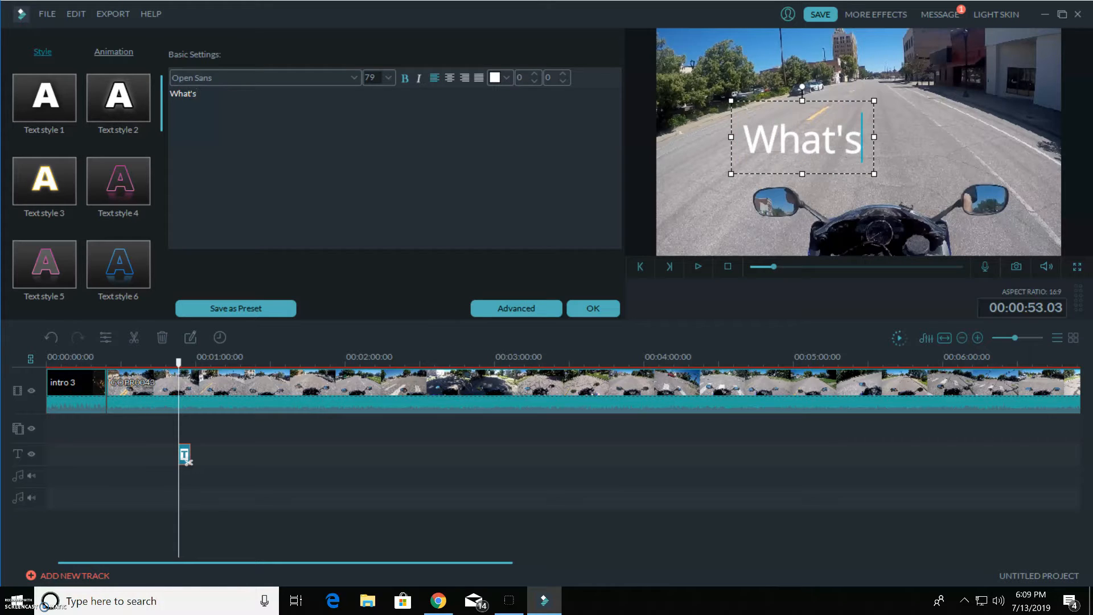
pyautogui.write(' up')
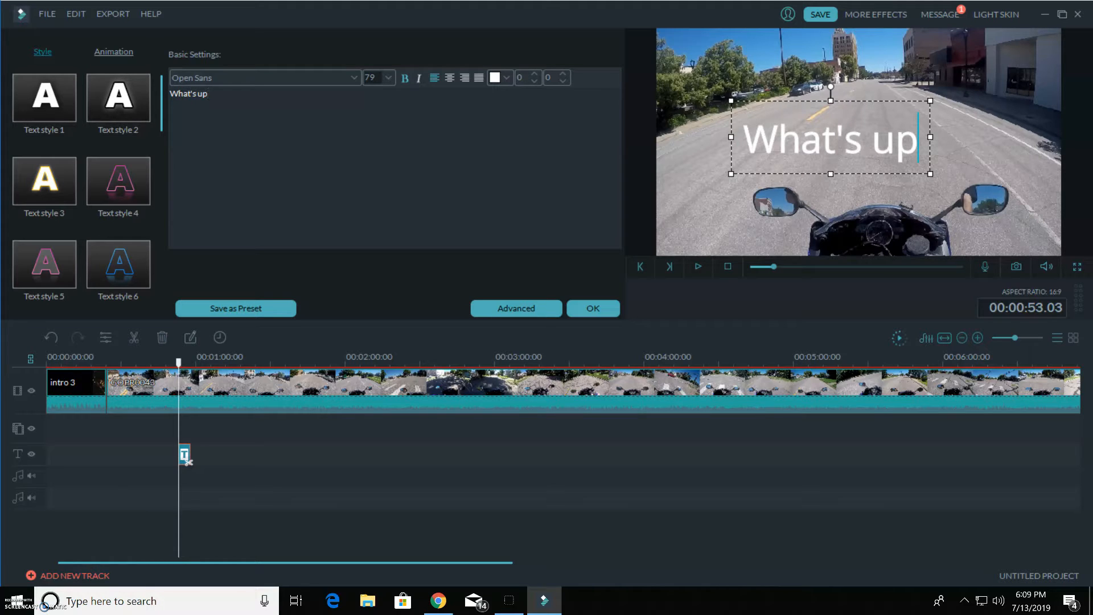
# Step: Try font sizes 22, 100 and 48 on the "What's up" title
pyautogui.click(388, 78)
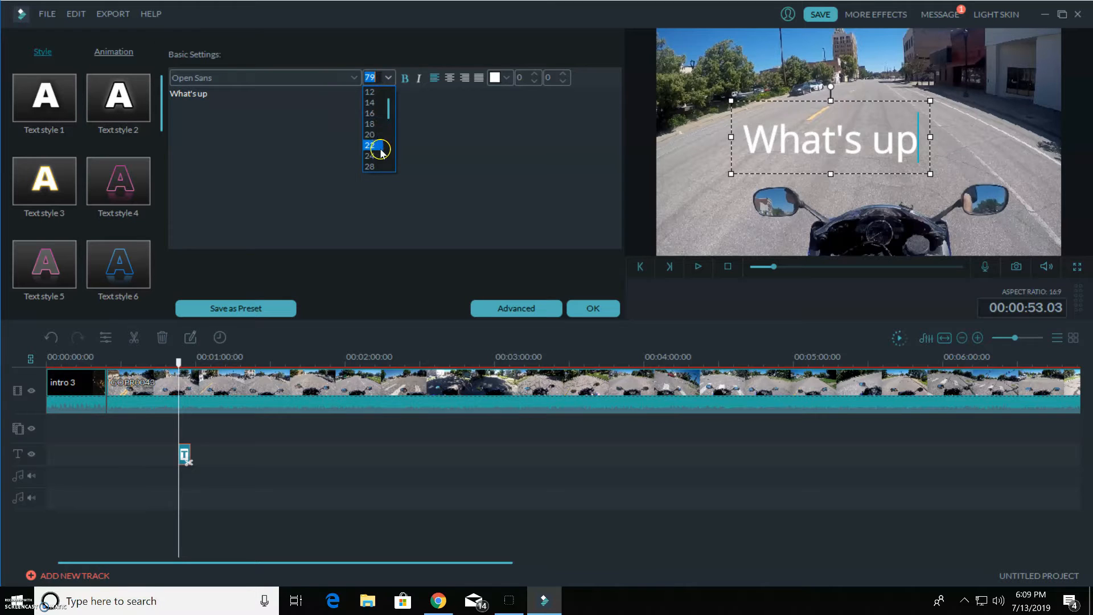
pyautogui.click(381, 149)
pyautogui.click(388, 78)
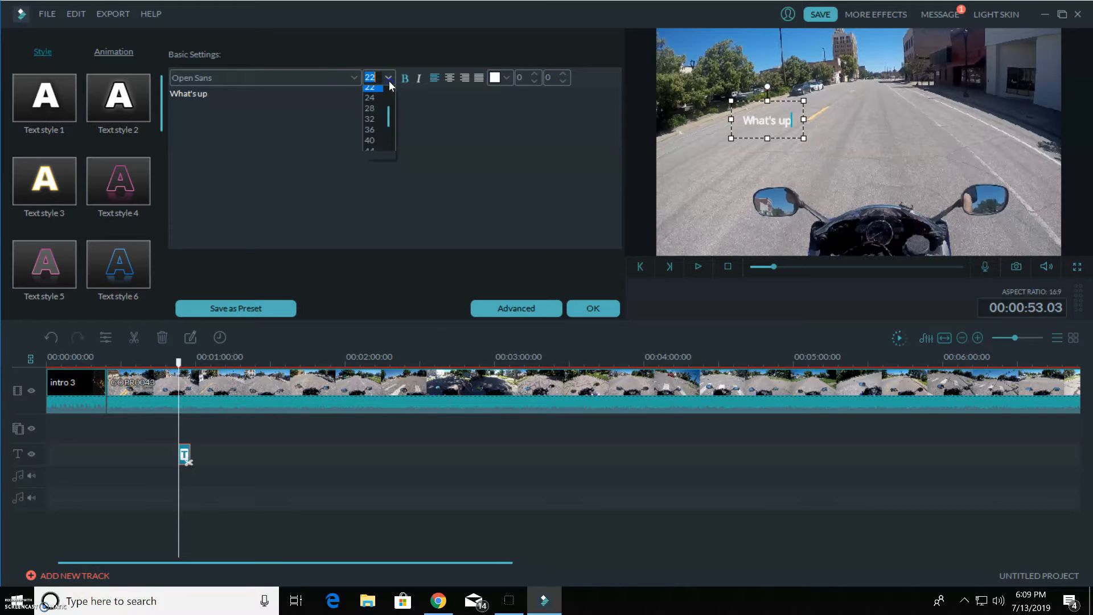
pyautogui.scroll(-3, 382, 138)
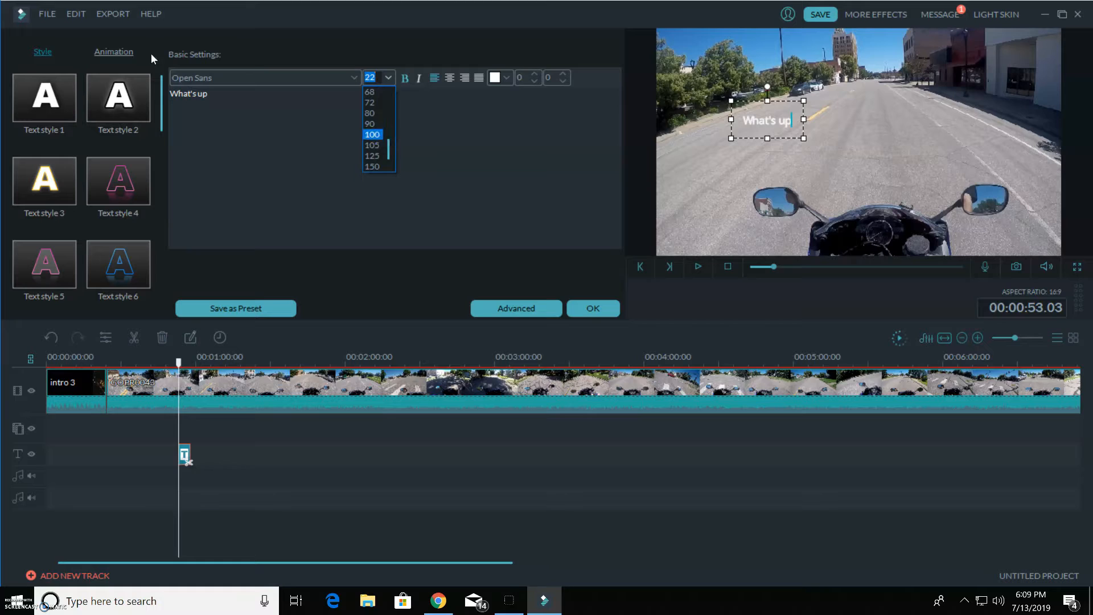
pyautogui.click(379, 135)
pyautogui.click(388, 78)
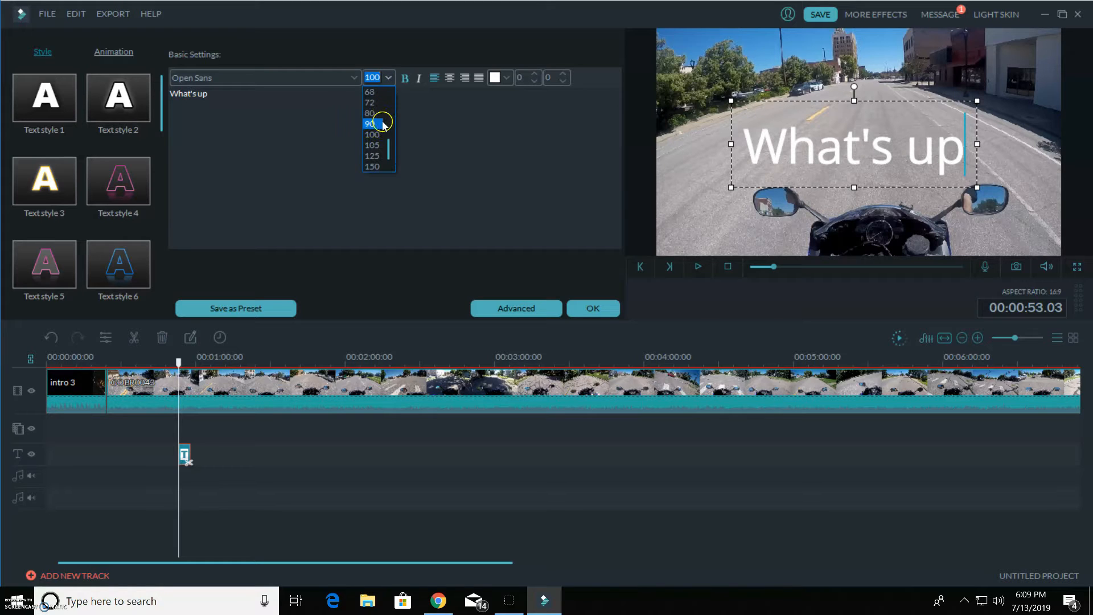
pyautogui.scroll(3, 378, 111)
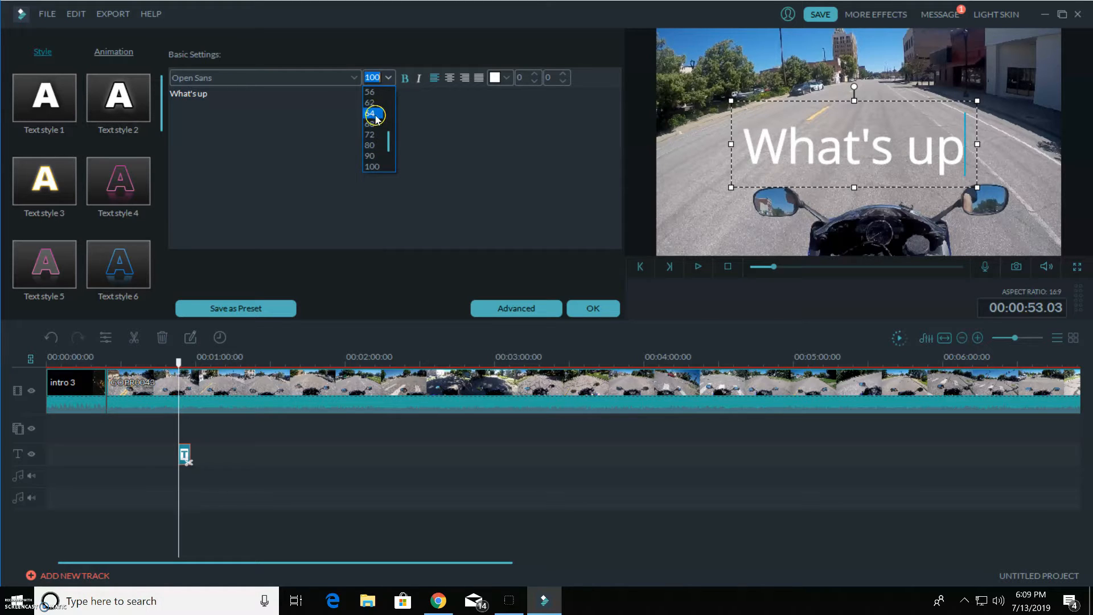
pyautogui.scroll(1, 376, 112)
pyautogui.click(373, 113)
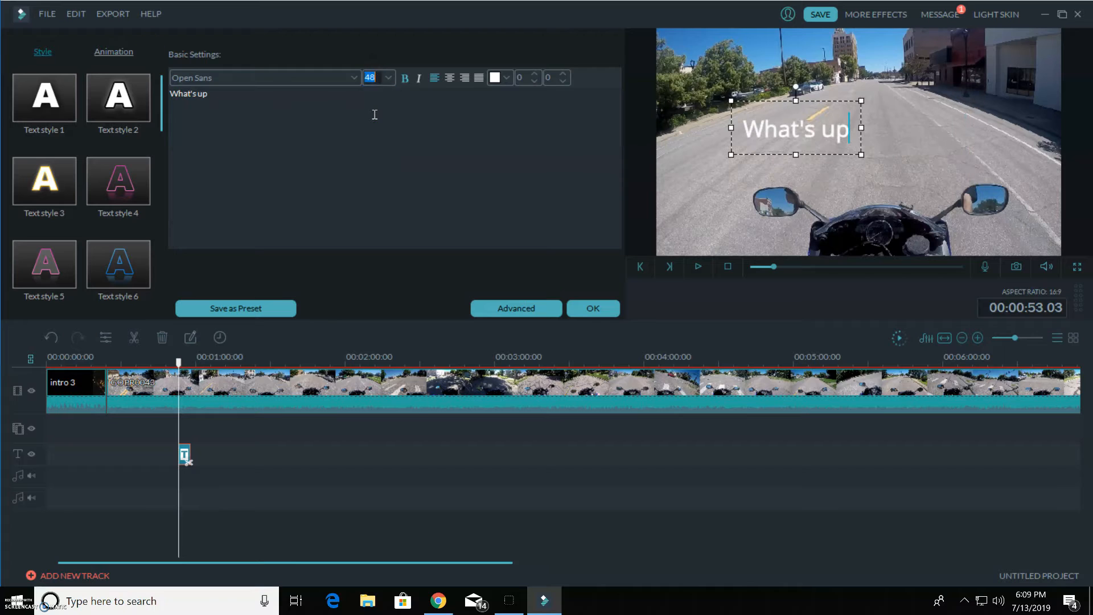
# Step: Set the font size of the "What's up" title to 72
pyautogui.click(388, 77)
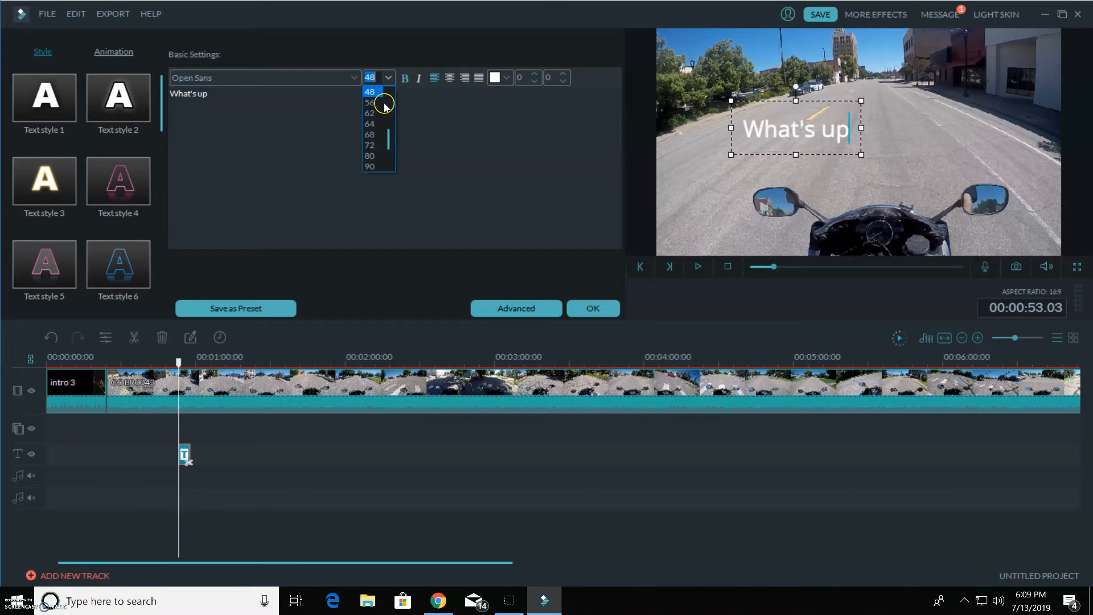
pyautogui.click(378, 145)
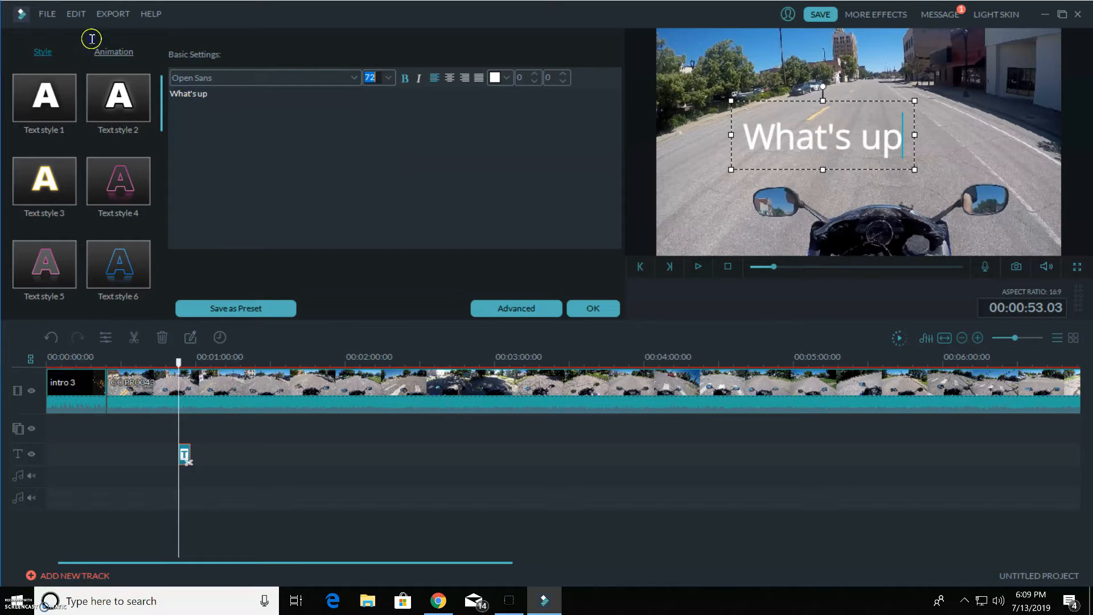
# Step: Try the Evil Dead font on the "What's up" title
pyautogui.click(353, 78)
pyautogui.scroll(10, 281, 138)
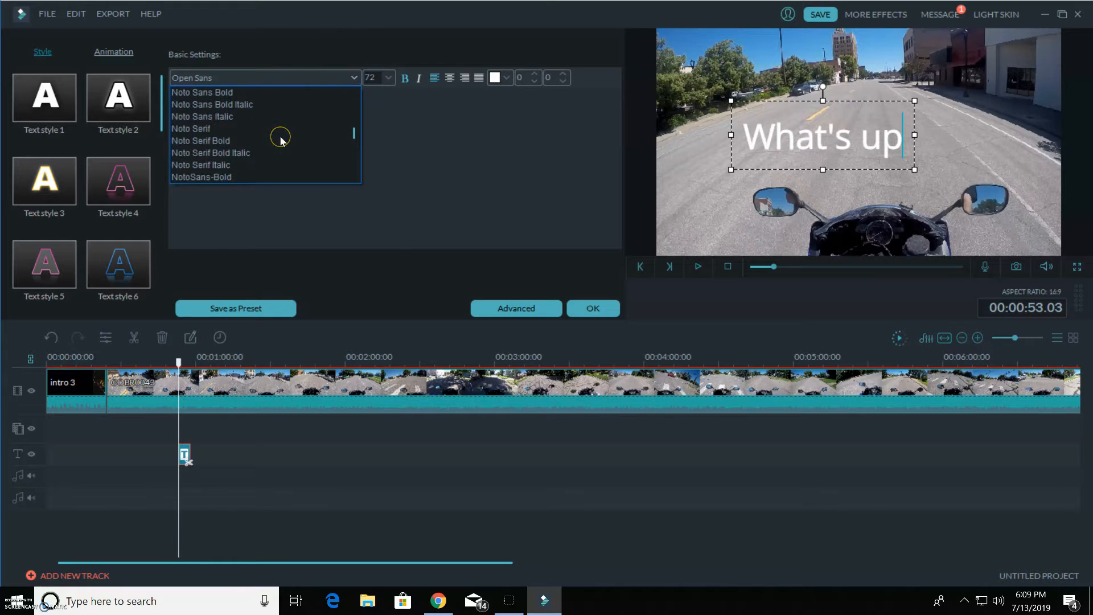
pyautogui.scroll(10, 281, 139)
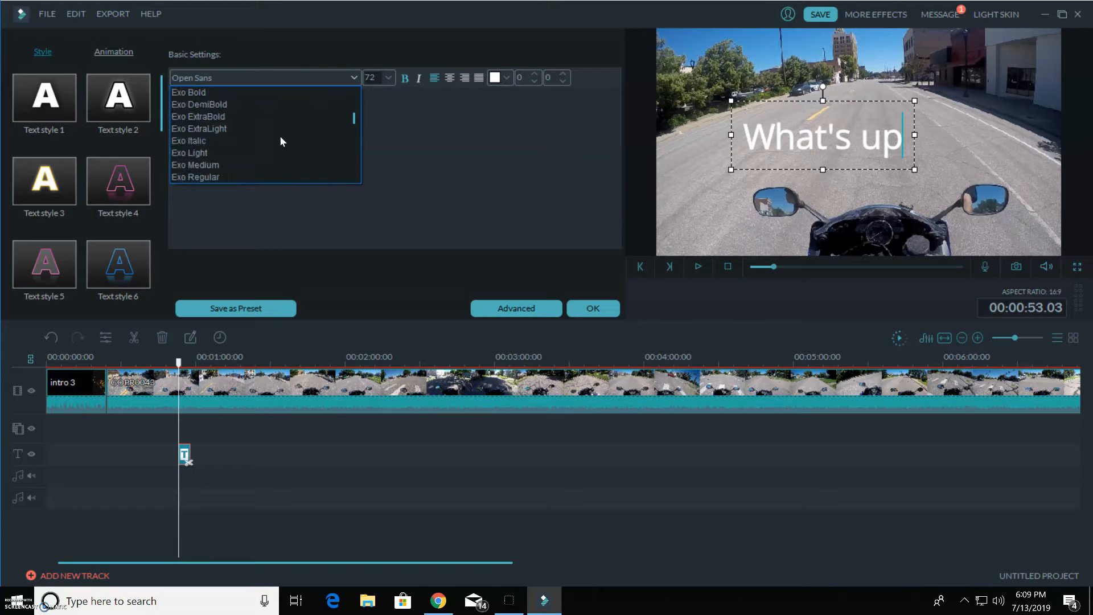
pyautogui.scroll(10, 280, 140)
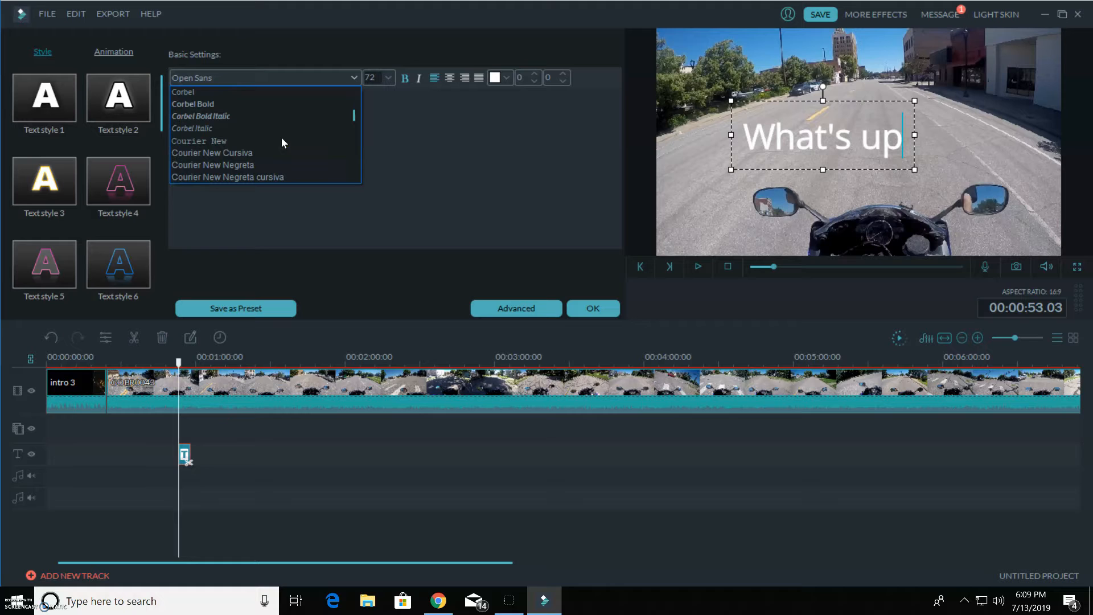
pyautogui.scroll(10, 281, 138)
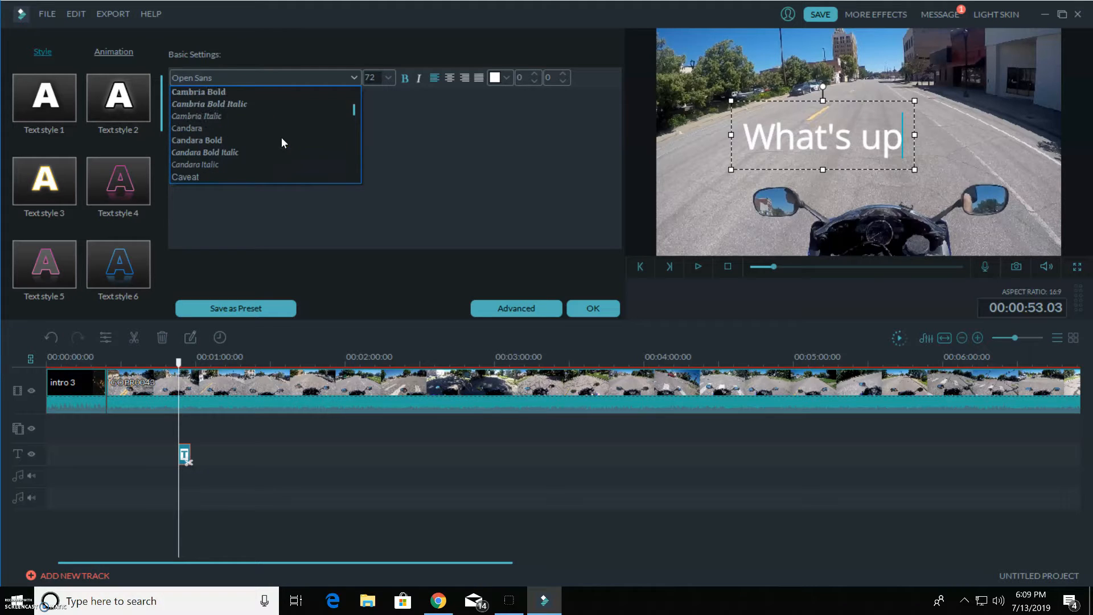
pyautogui.scroll(-3, 281, 138)
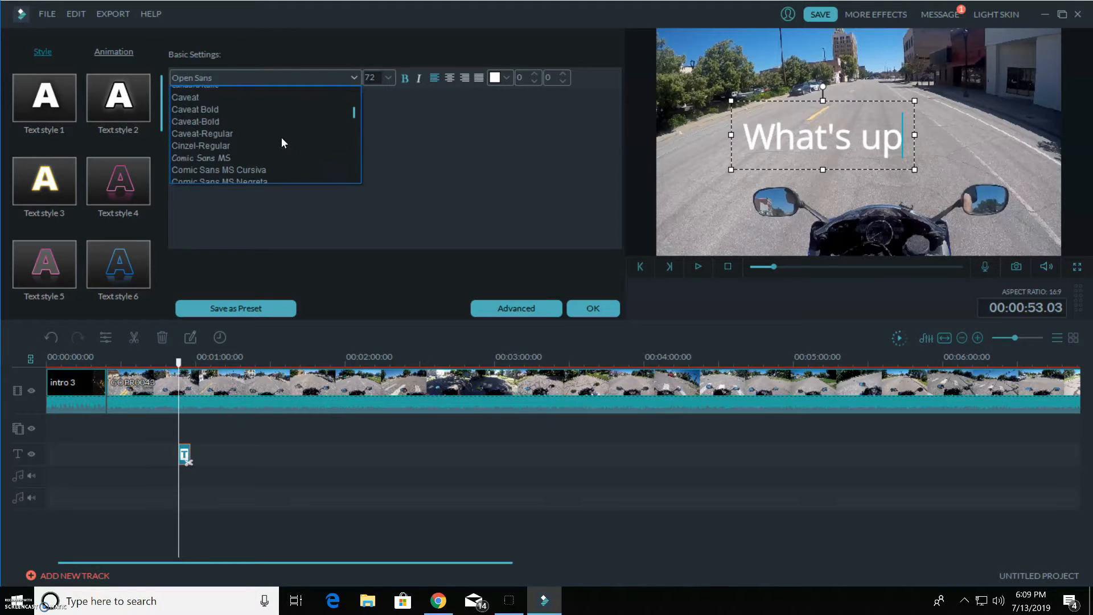
pyautogui.scroll(-10, 281, 138)
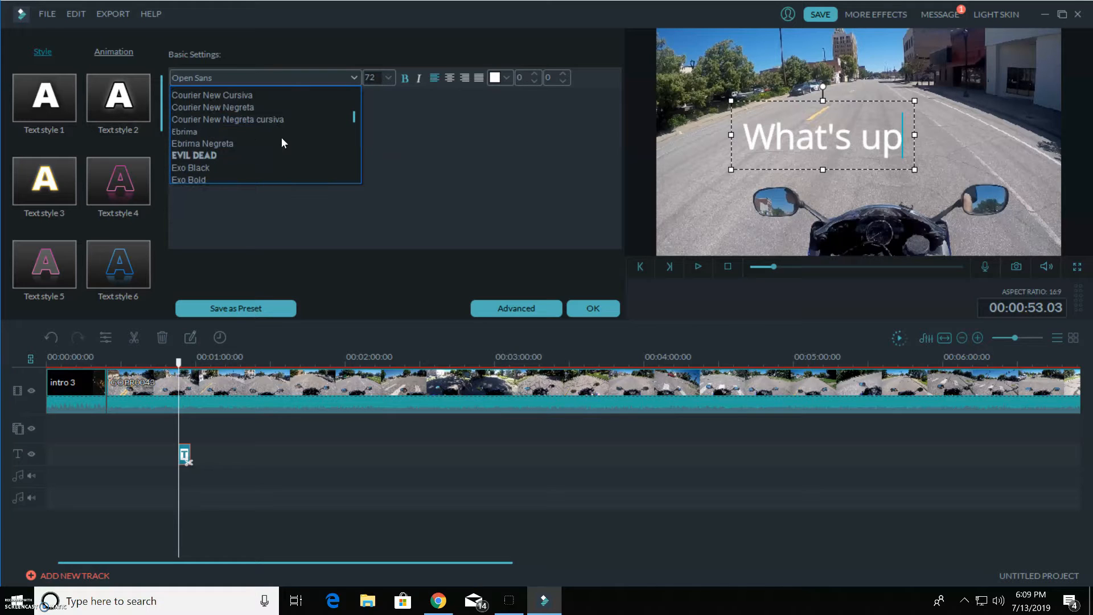
pyautogui.scroll(-2, 281, 137)
pyautogui.scroll(2, 281, 138)
pyautogui.click(281, 139)
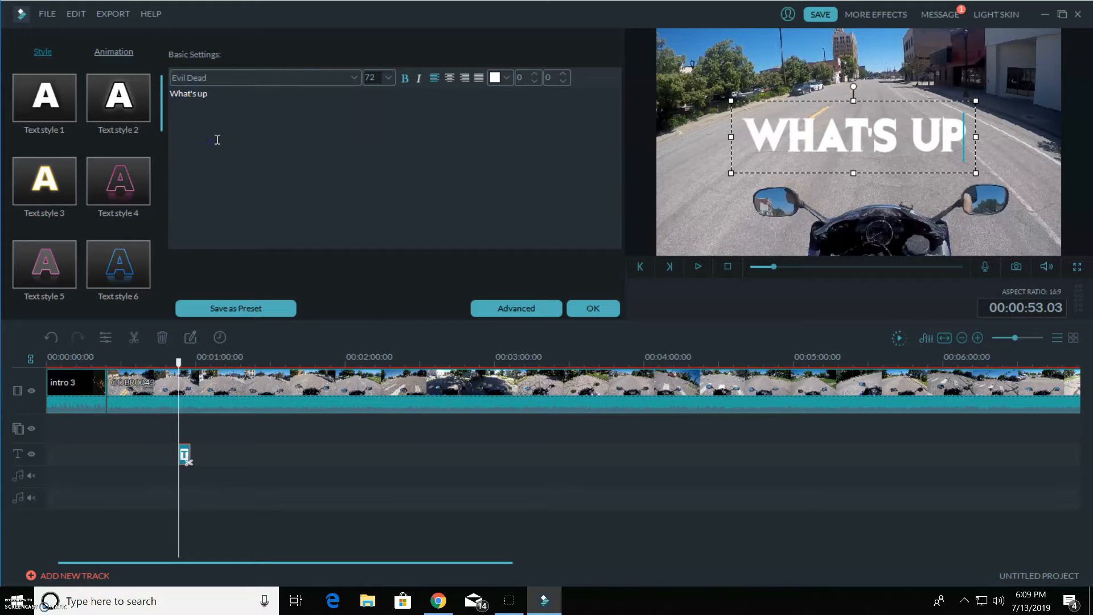
pyautogui.click(375, 132)
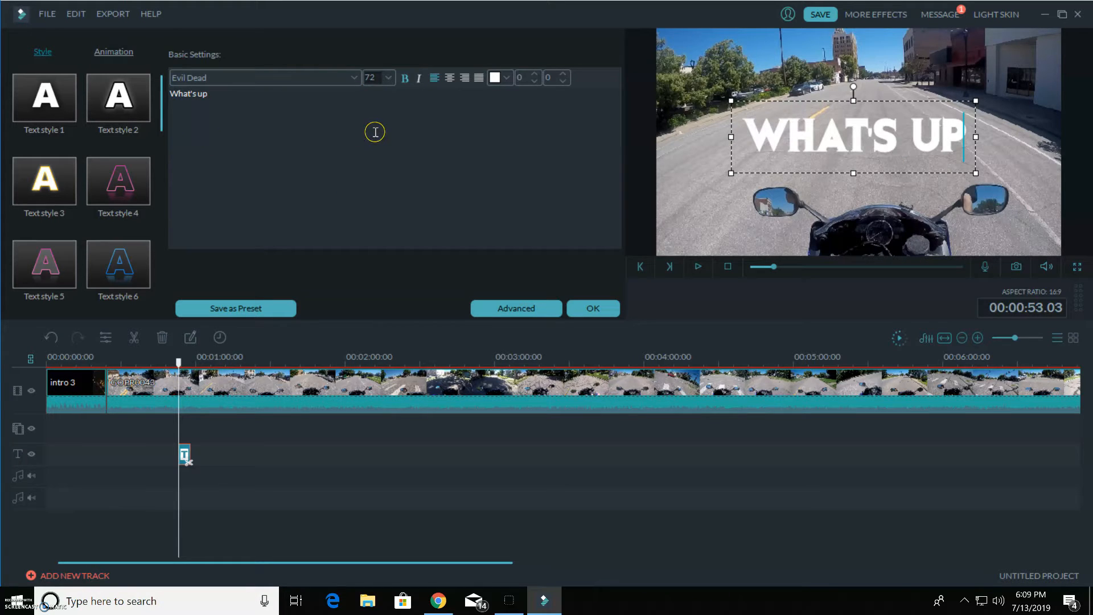
# Step: Change the font of the "What's up" title to GodOfWar
pyautogui.click(353, 78)
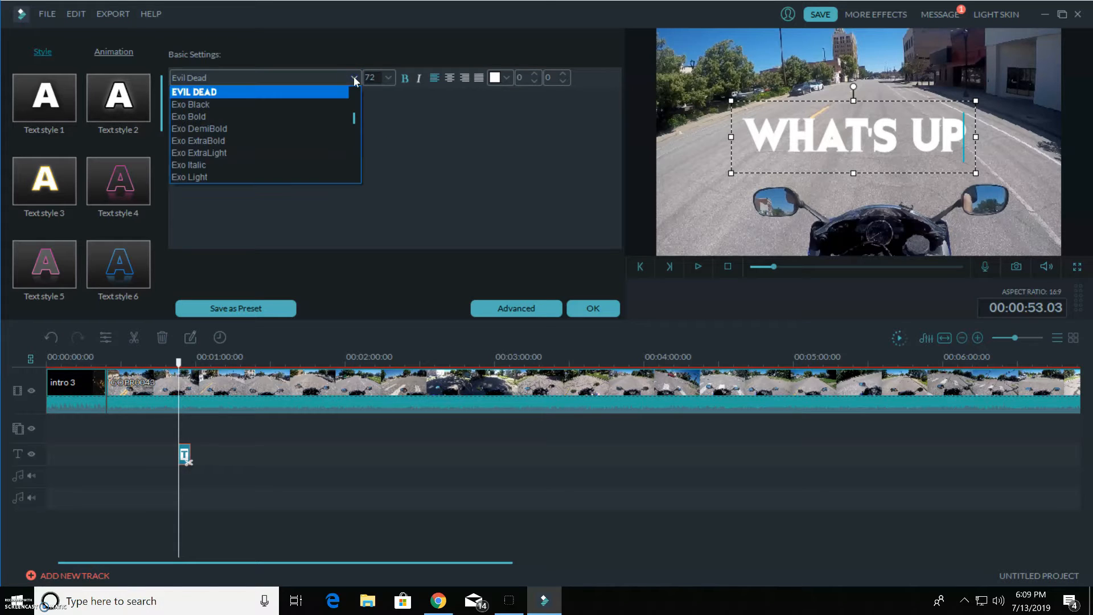
pyautogui.scroll(-12, 274, 123)
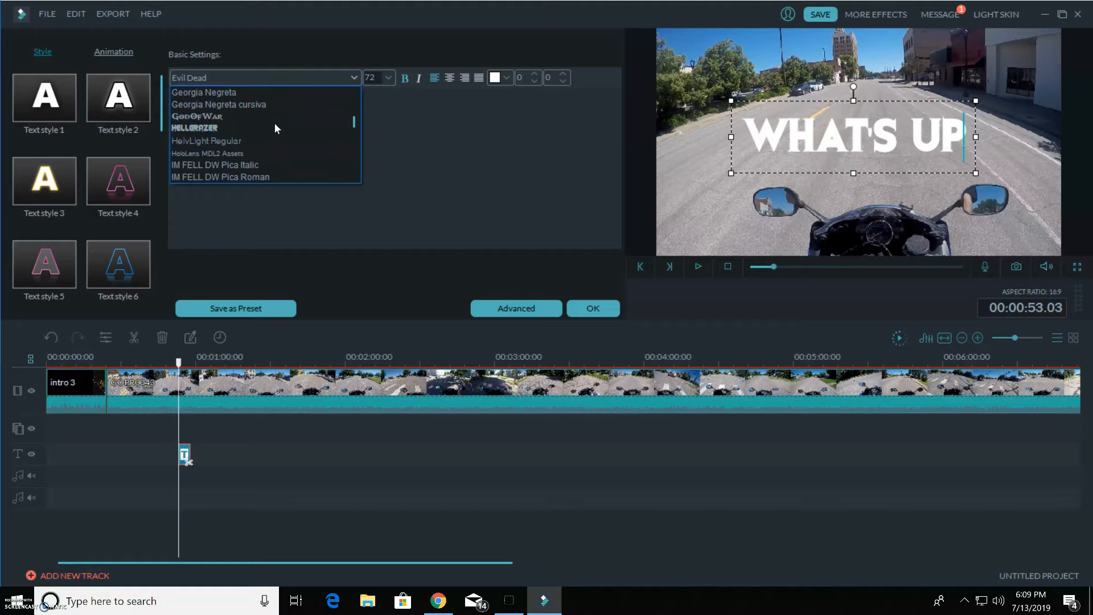
pyautogui.click(223, 117)
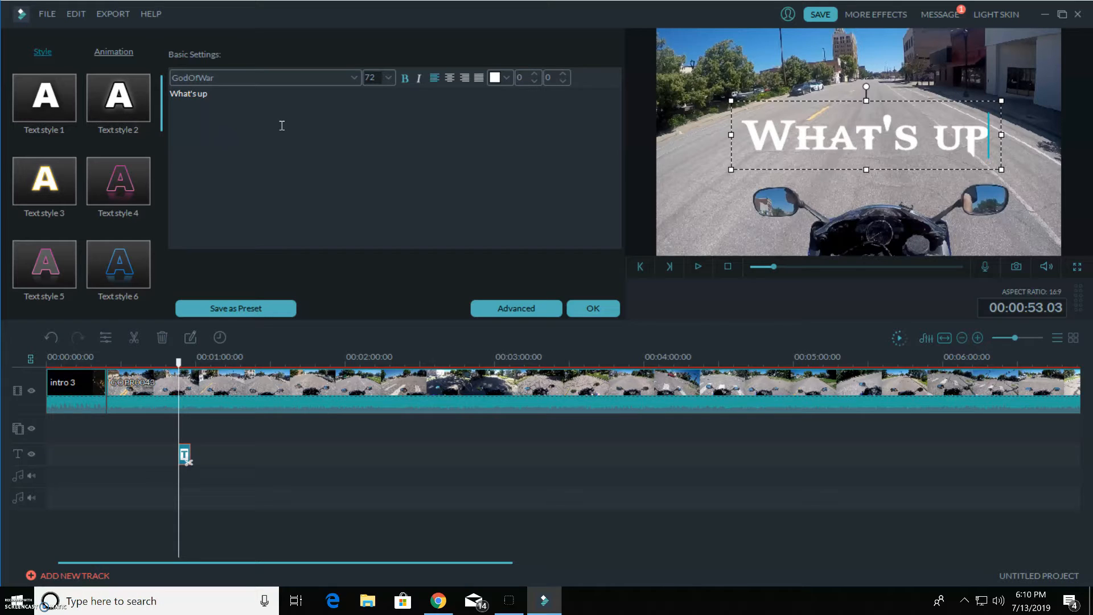
pyautogui.click(284, 124)
pyautogui.click(353, 79)
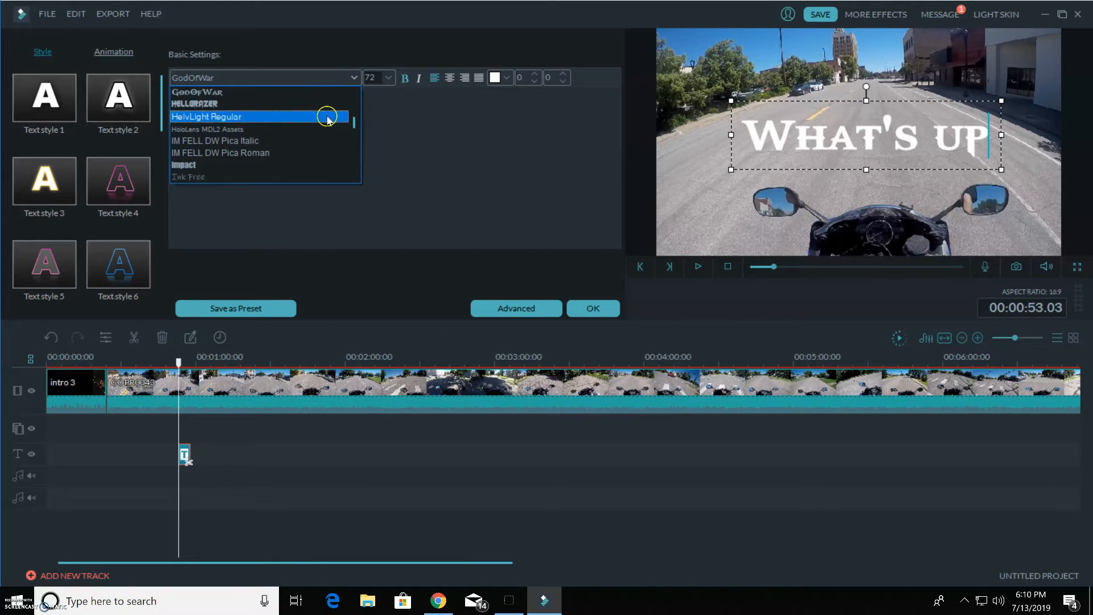
pyautogui.click(354, 77)
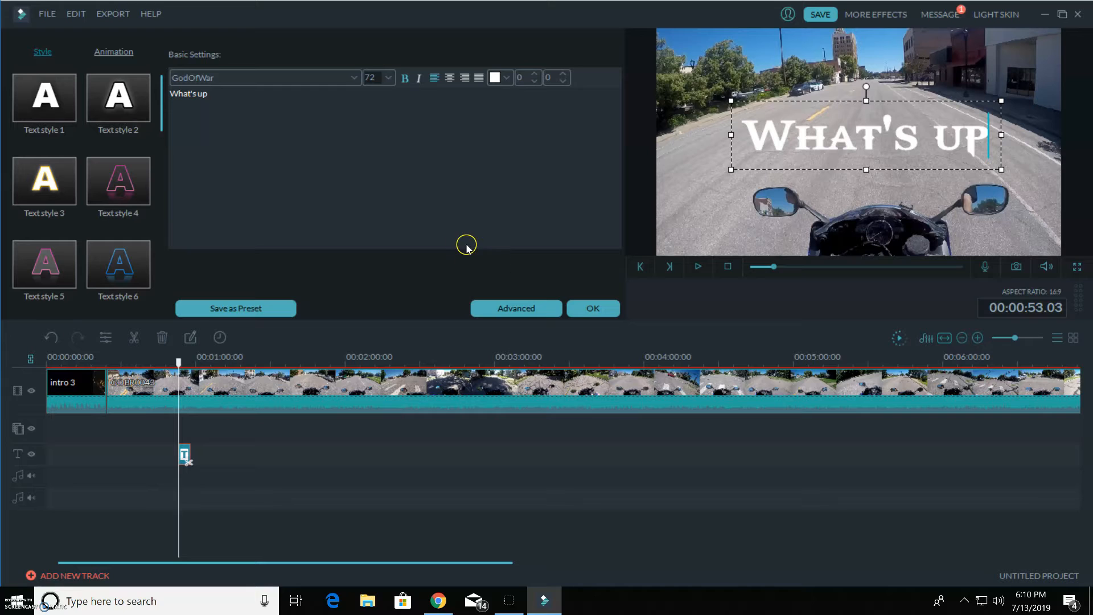
# Step: In the advanced text settings, set the "What's up" title's fill to dark blue and enable a white border
pyautogui.click(513, 308)
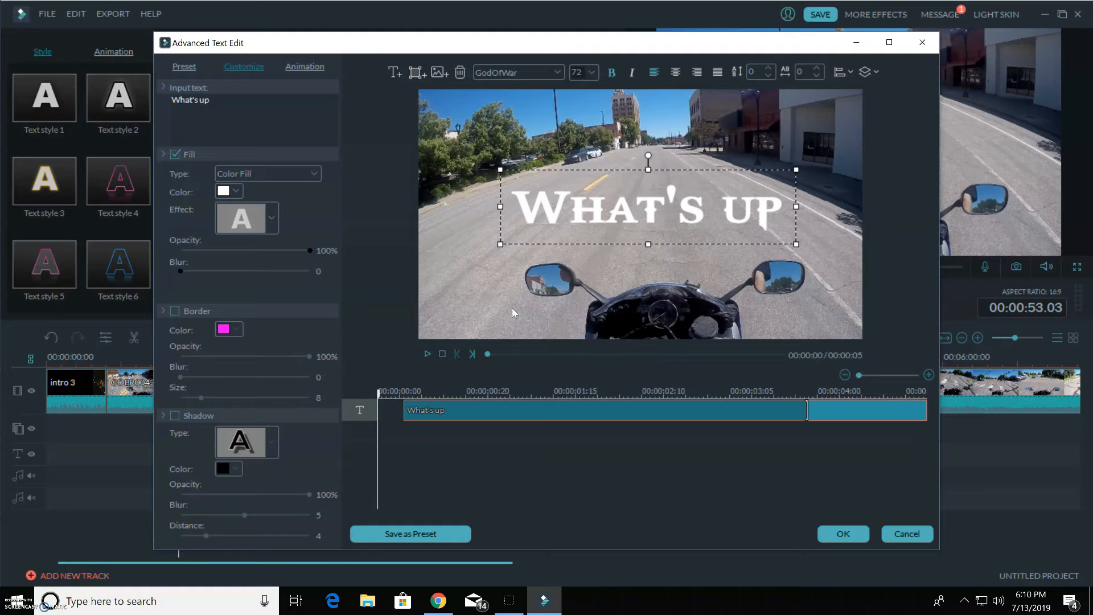
pyautogui.click(240, 190)
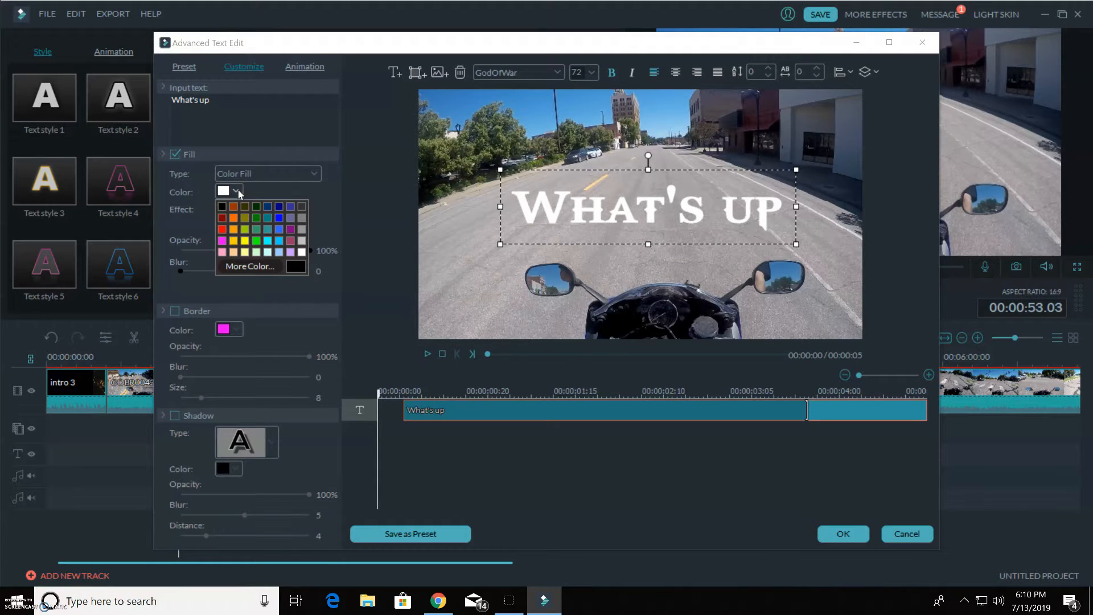
pyautogui.click(278, 207)
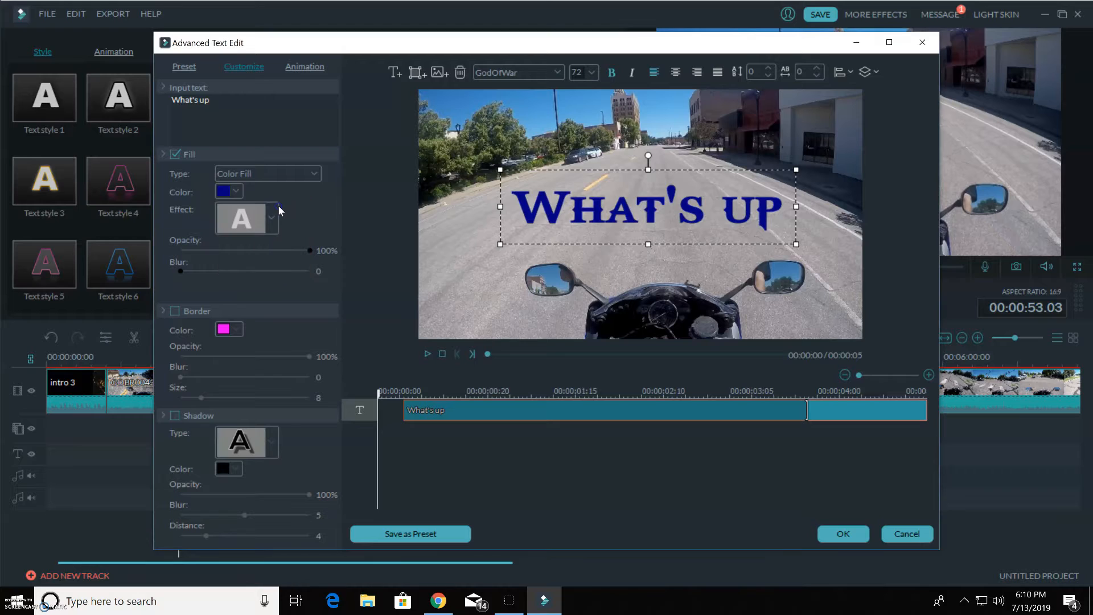
pyautogui.click(176, 311)
pyautogui.click(235, 329)
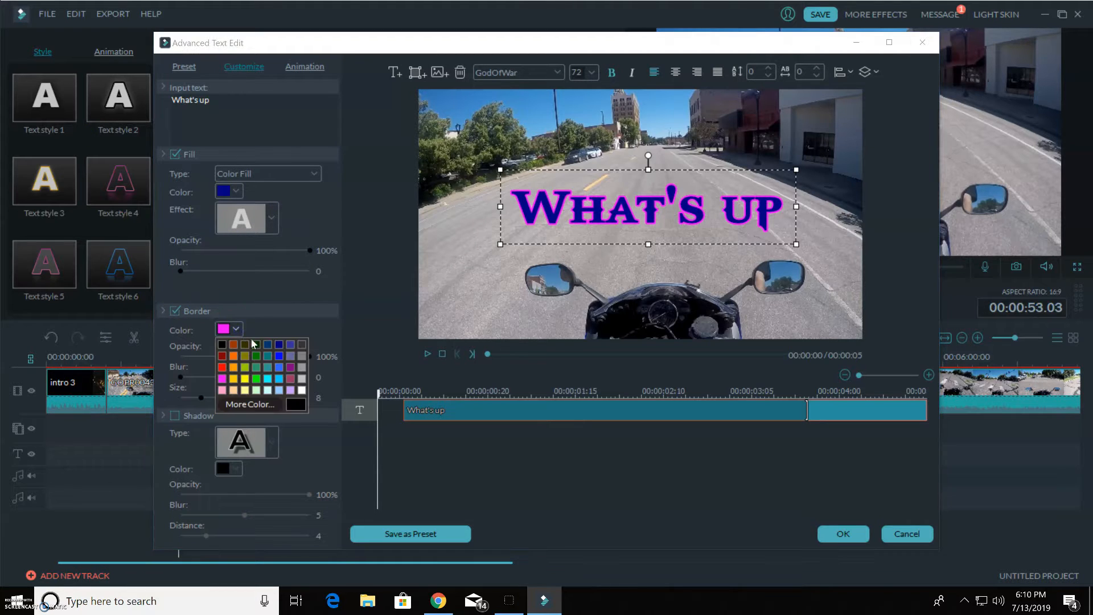
pyautogui.click(302, 390)
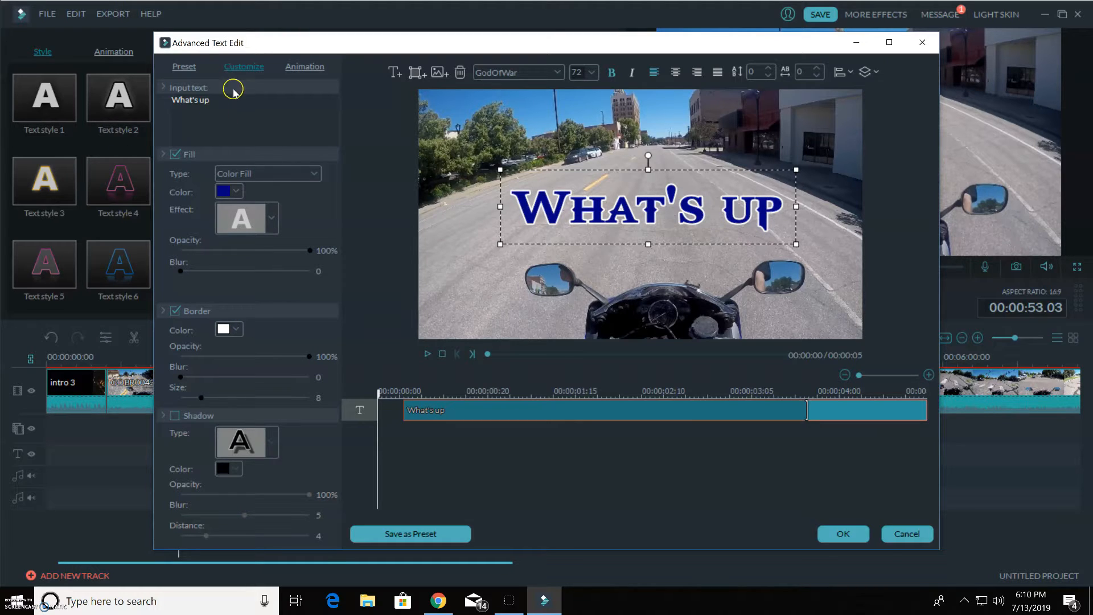
# Step: Try a Gradient Fill on the "What's up" title with dark blue as the first colour
pyautogui.click(313, 174)
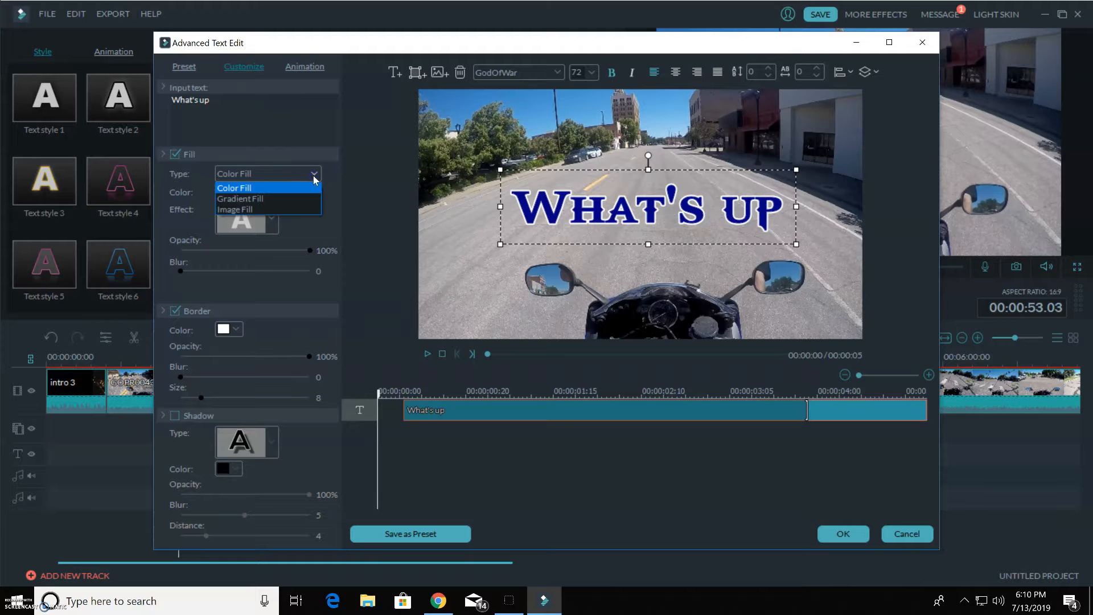
pyautogui.click(265, 197)
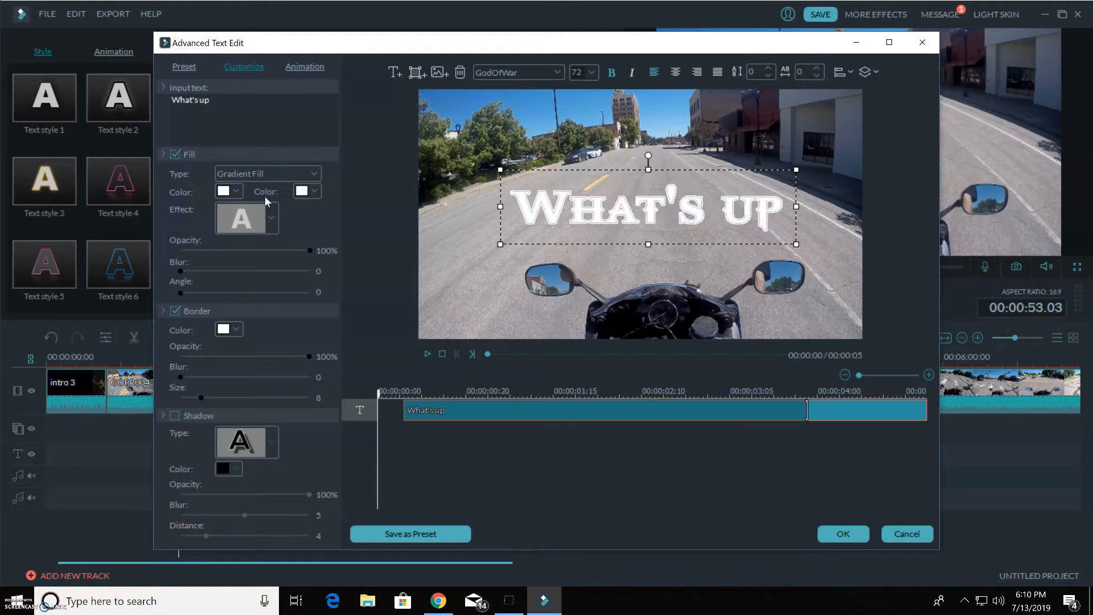
pyautogui.click(238, 193)
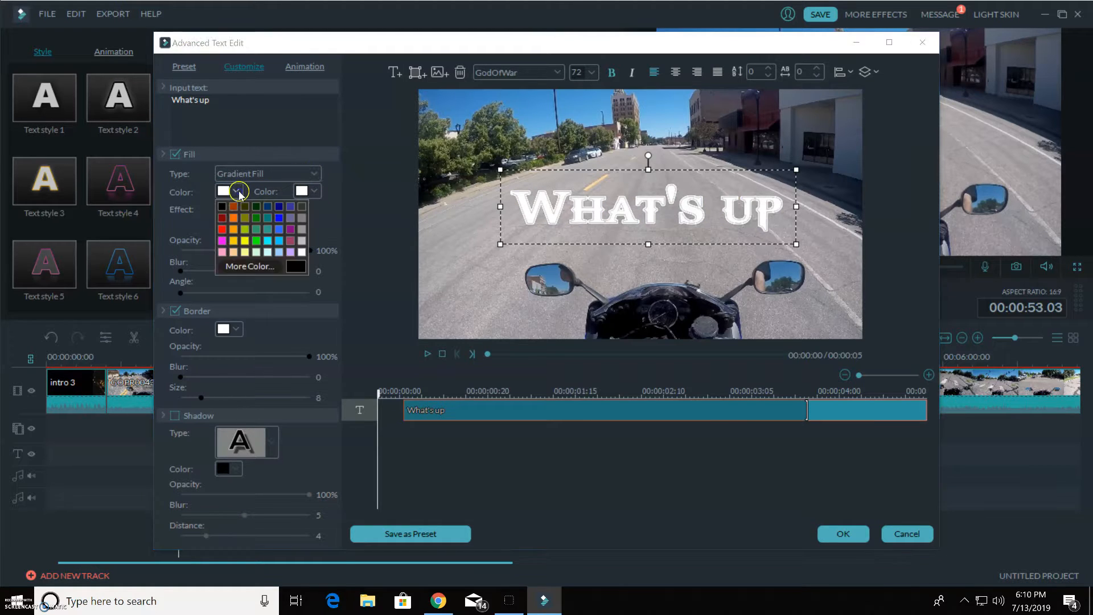
pyautogui.click(279, 206)
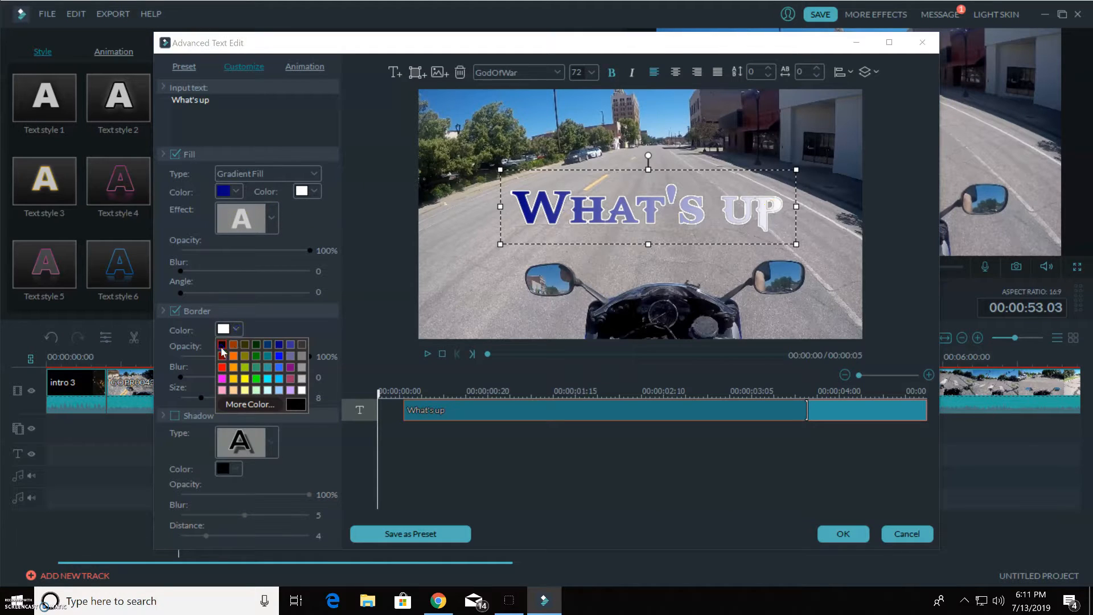
# Step: Make the title's border black and enable a dark red shadow with the shadow type that falls up and to the left
pyautogui.click(222, 345)
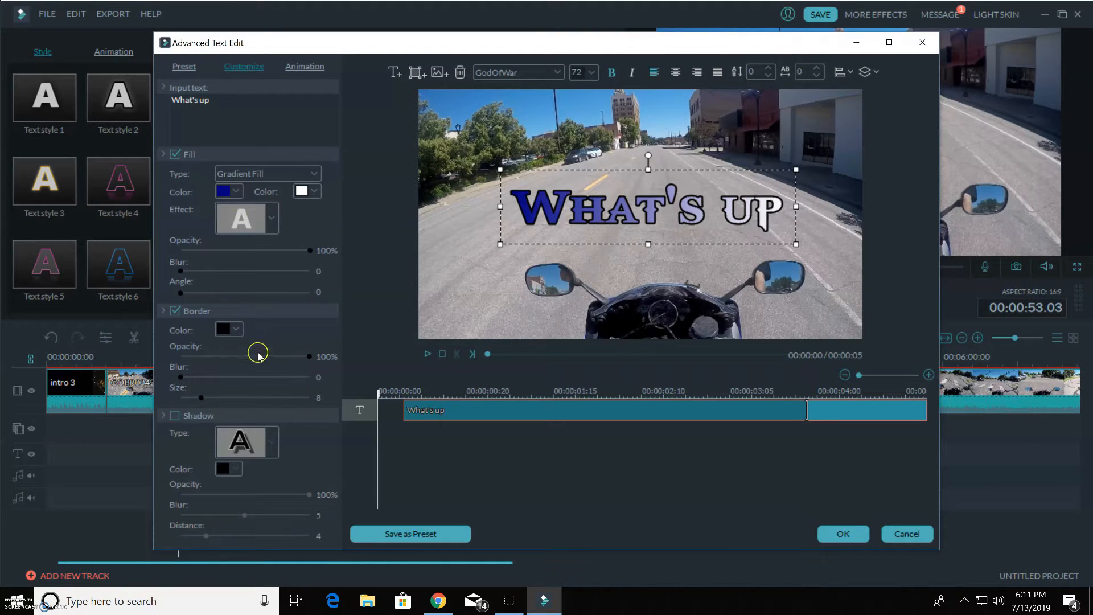
pyautogui.click(176, 416)
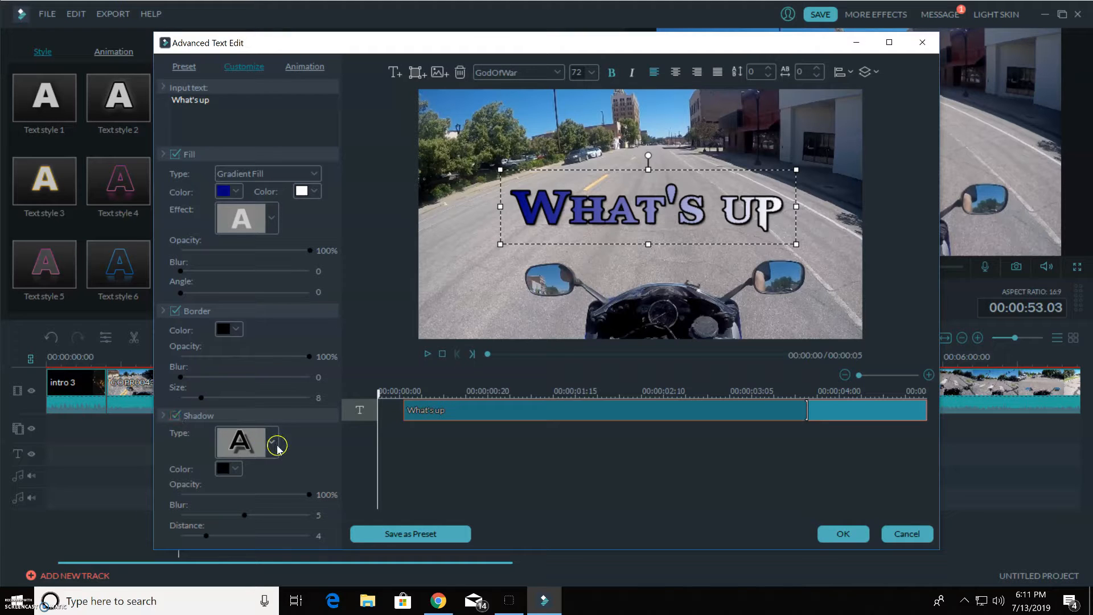
pyautogui.click(238, 471)
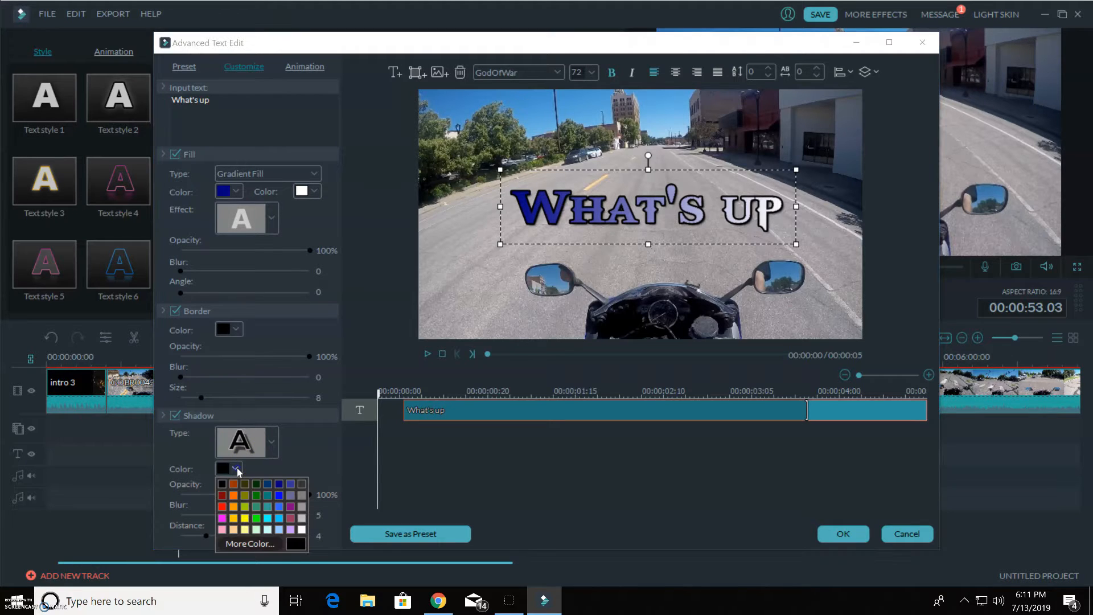
pyautogui.click(224, 498)
pyautogui.click(273, 442)
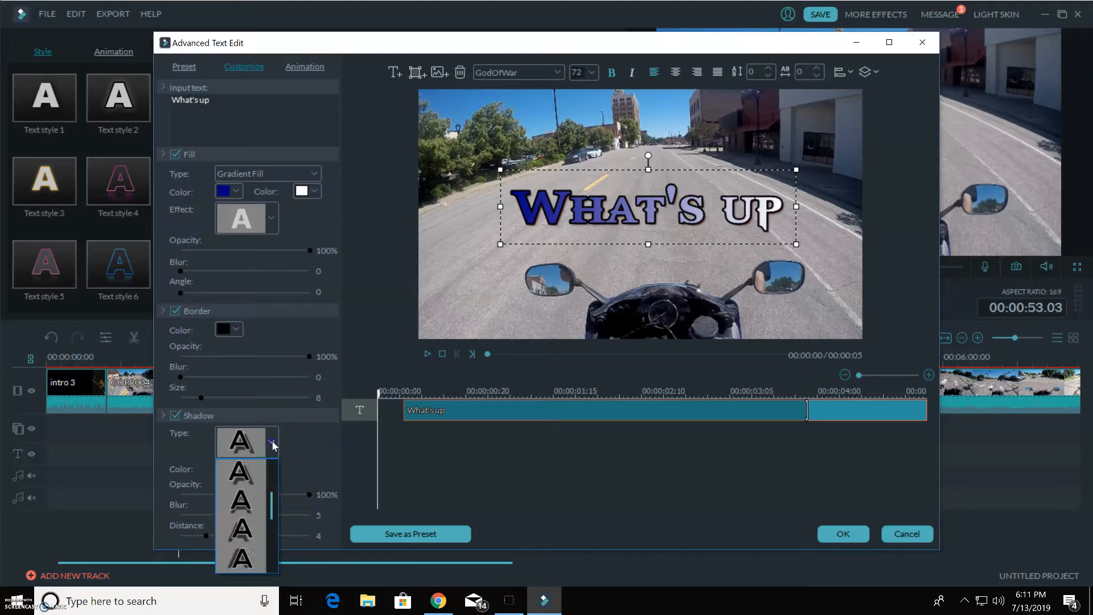
pyautogui.scroll(-2, 244, 495)
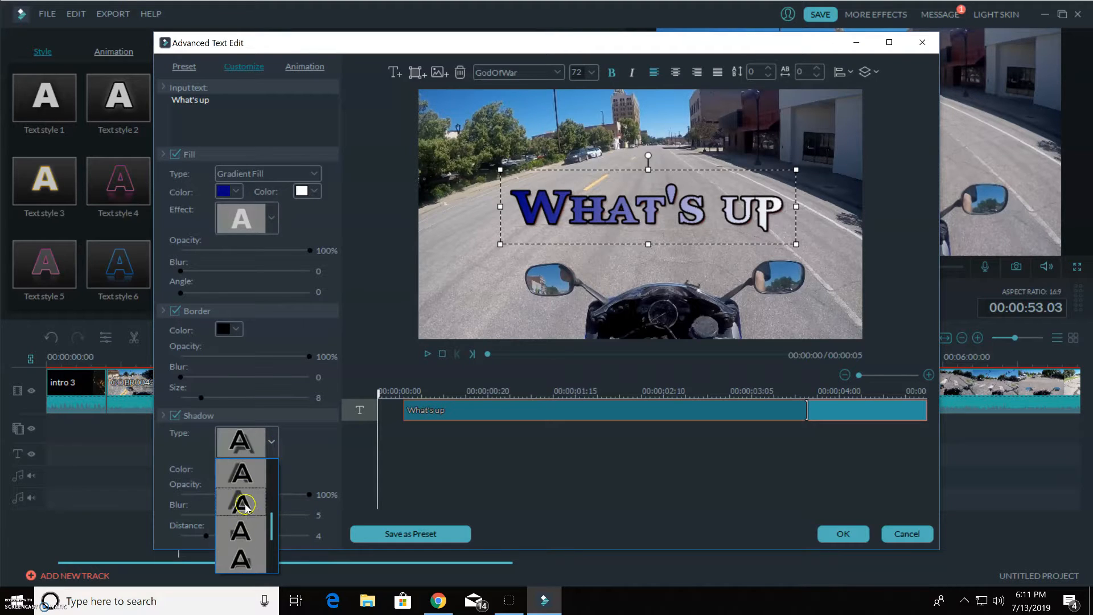
pyautogui.click(242, 503)
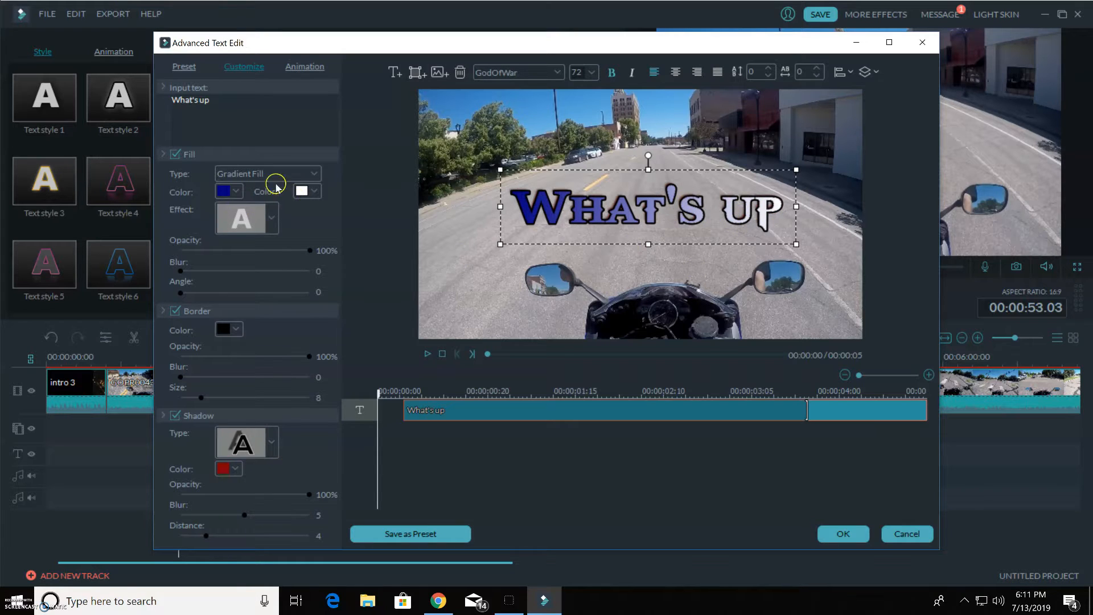
# Step: Change the title's fill to Image Fill using the picture DSC_0001 (1) and confirm the text edits
pyautogui.click(314, 173)
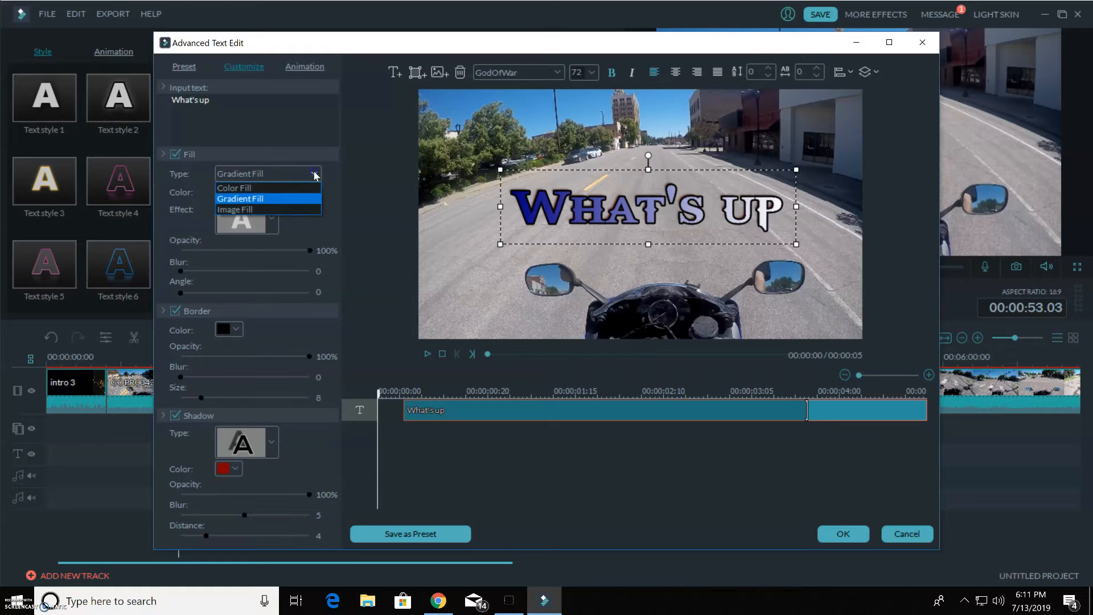
pyautogui.click(256, 210)
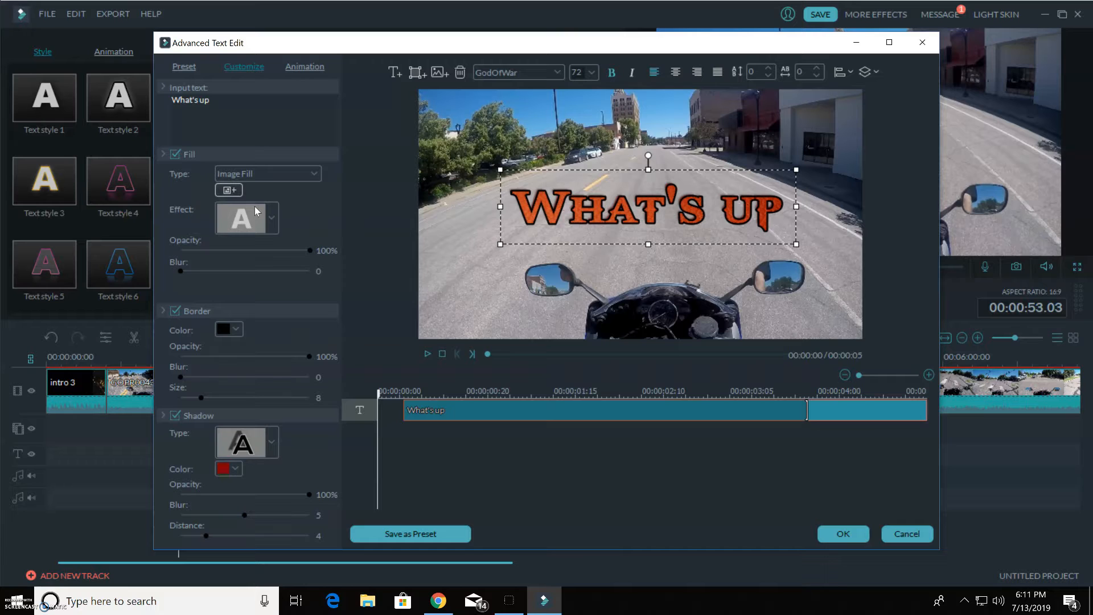
pyautogui.click(230, 191)
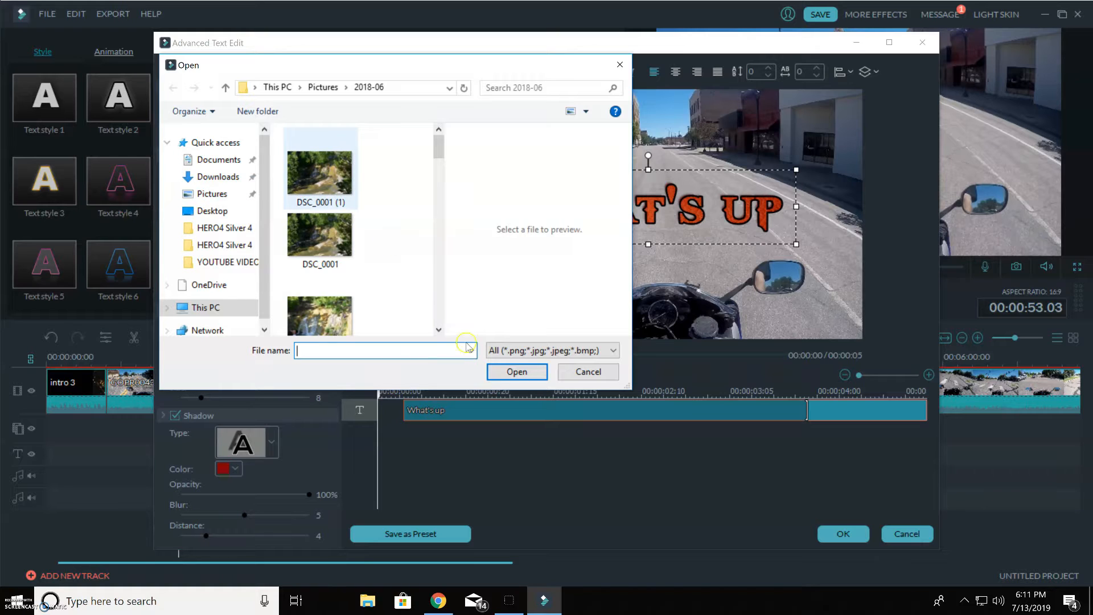
pyautogui.click(319, 173)
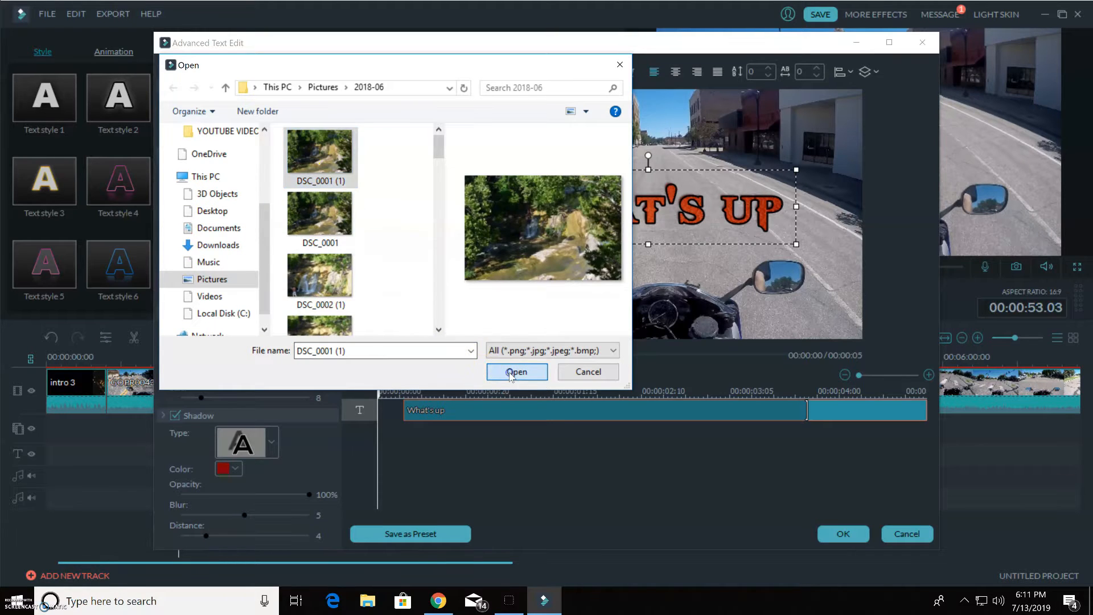
pyautogui.click(514, 372)
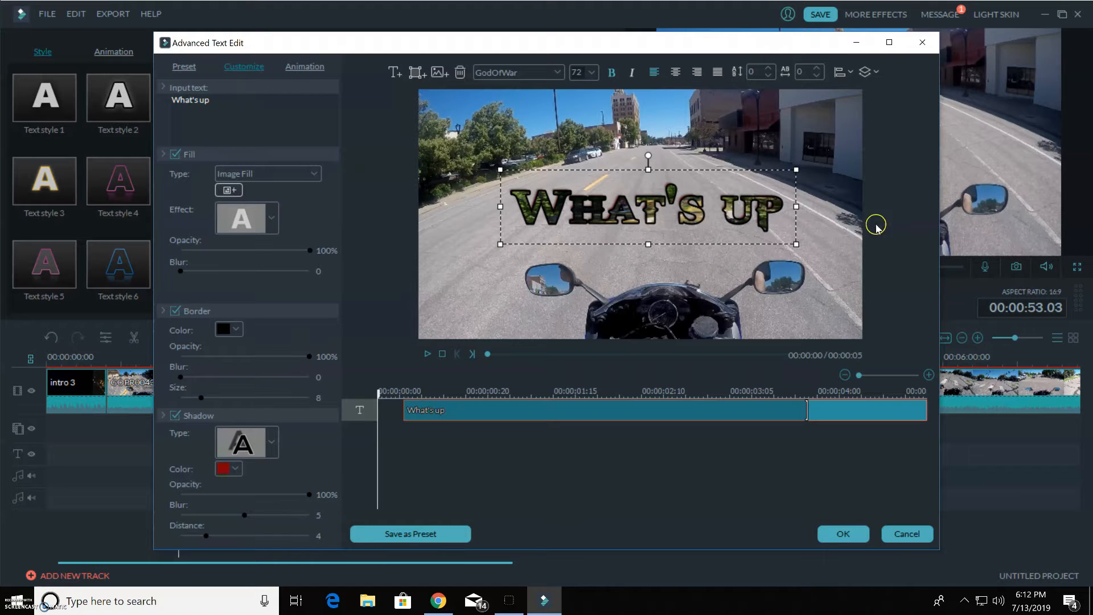
pyautogui.click(838, 532)
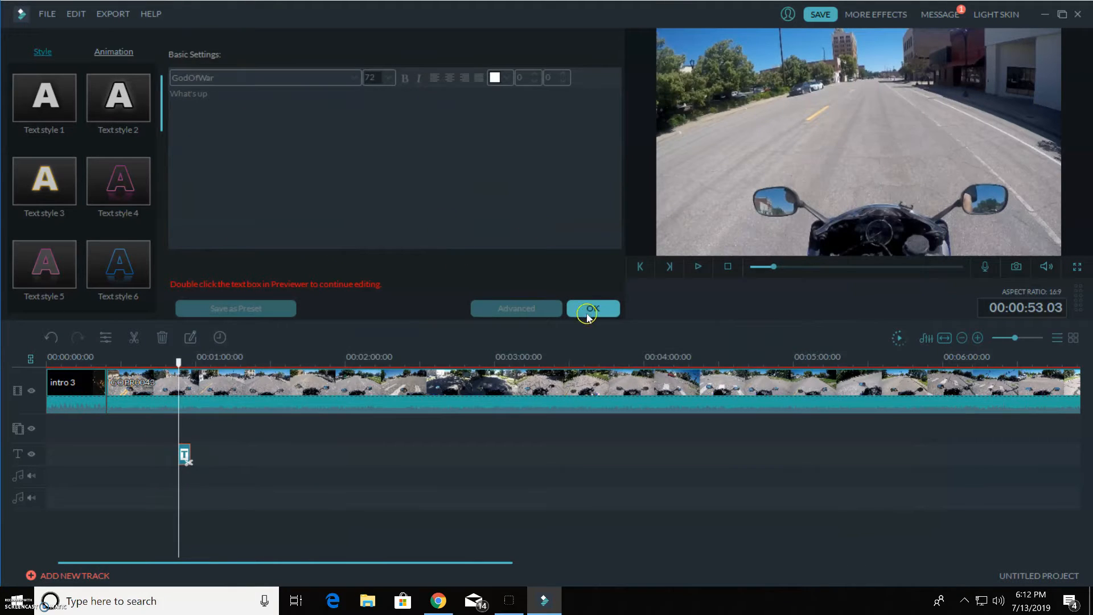
pyautogui.click(592, 310)
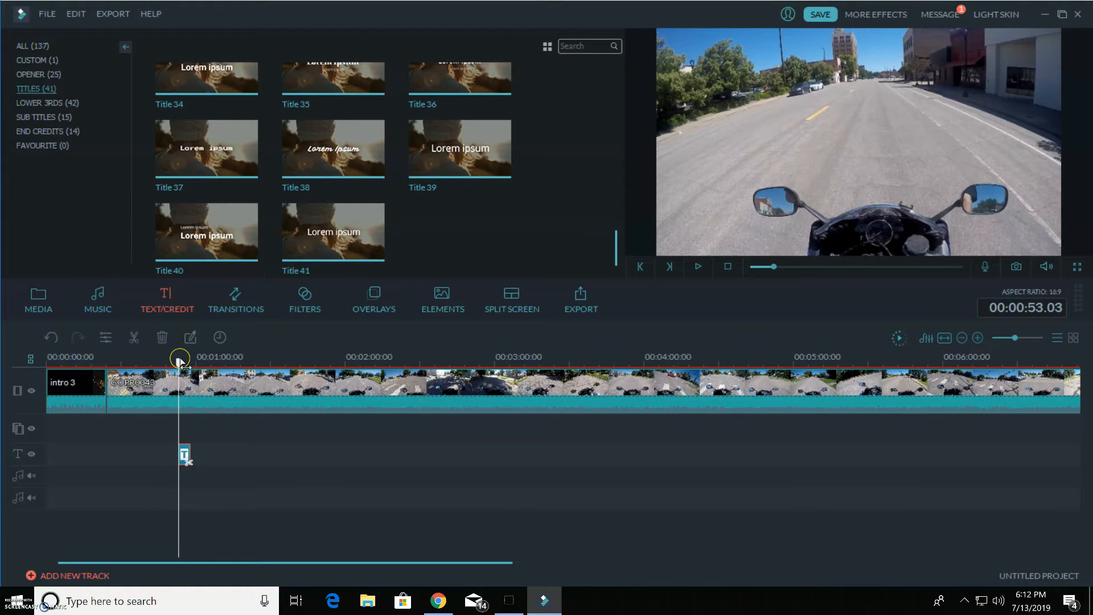
# Step: Reopen the title's advanced settings, apply the "DOOMO DESI..." text animation instead of RichTick, preview it and confirm
pyautogui.doubleClick(185, 451)
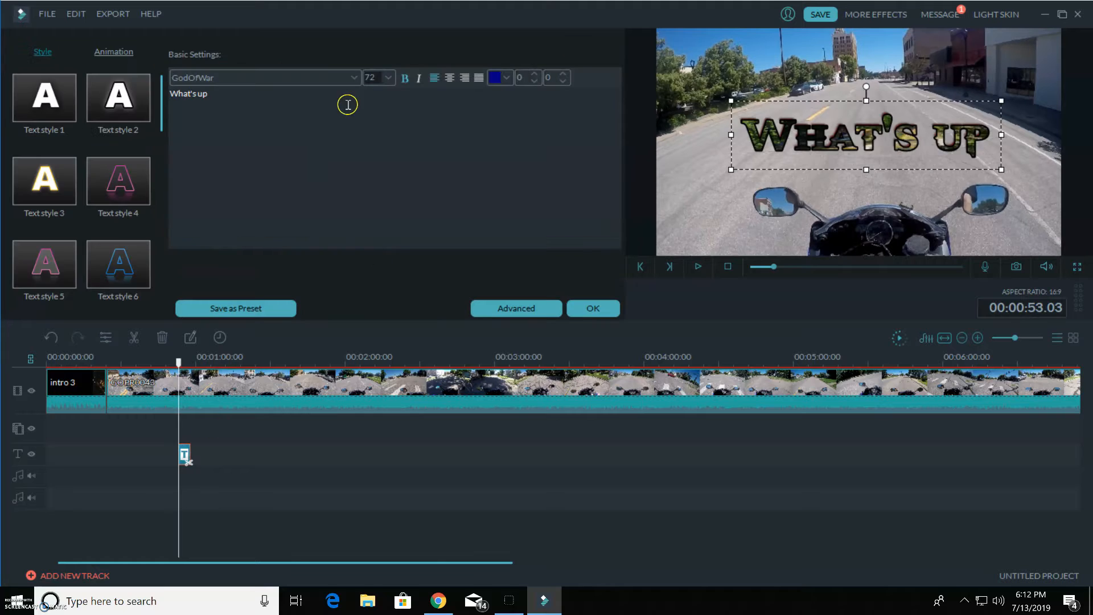
pyautogui.click(505, 300)
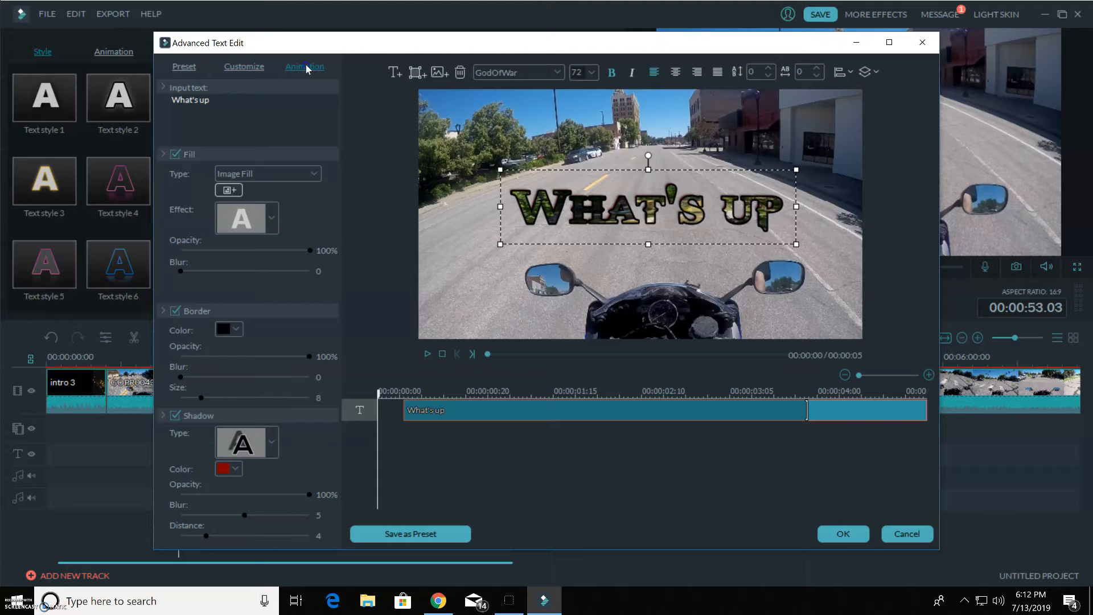
pyautogui.click(306, 68)
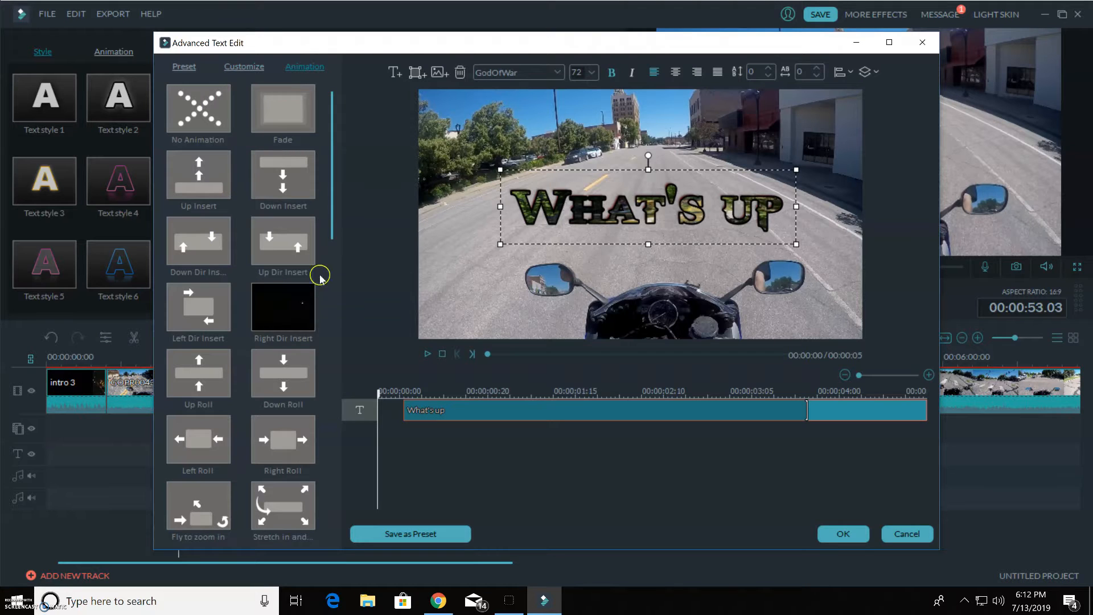
pyautogui.moveTo(328, 276); pyautogui.dragTo(334, 497)
pyautogui.doubleClick(294, 503)
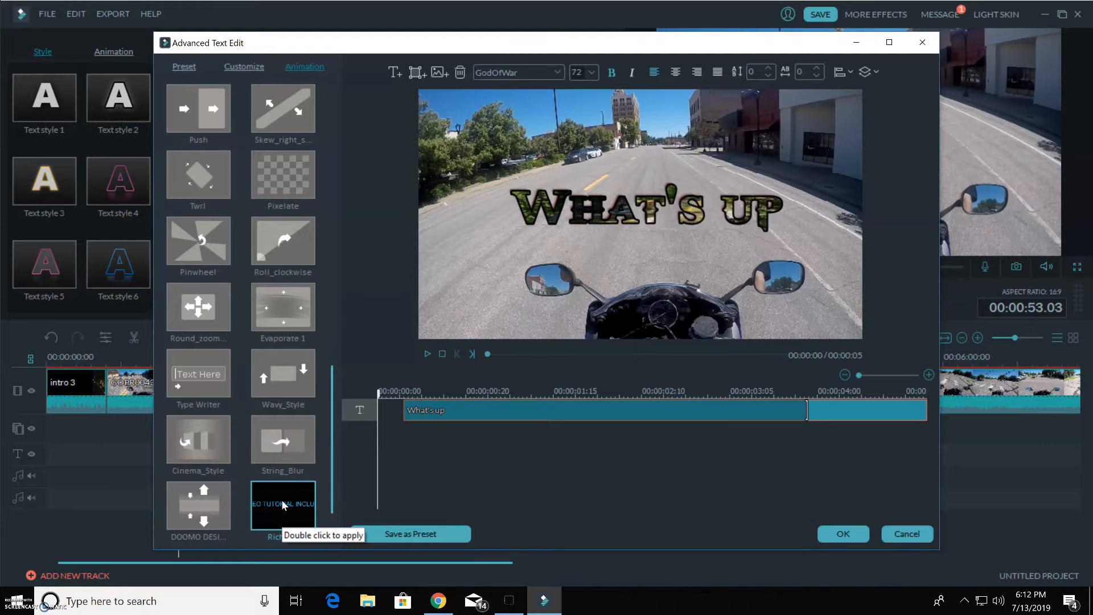
pyautogui.doubleClick(186, 496)
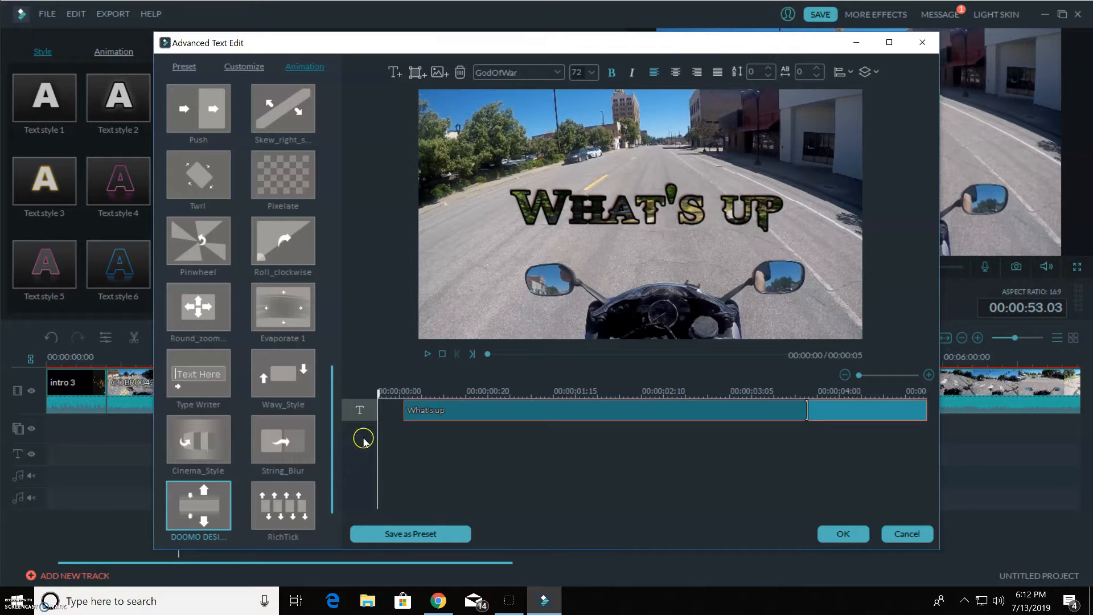
pyautogui.click(427, 353)
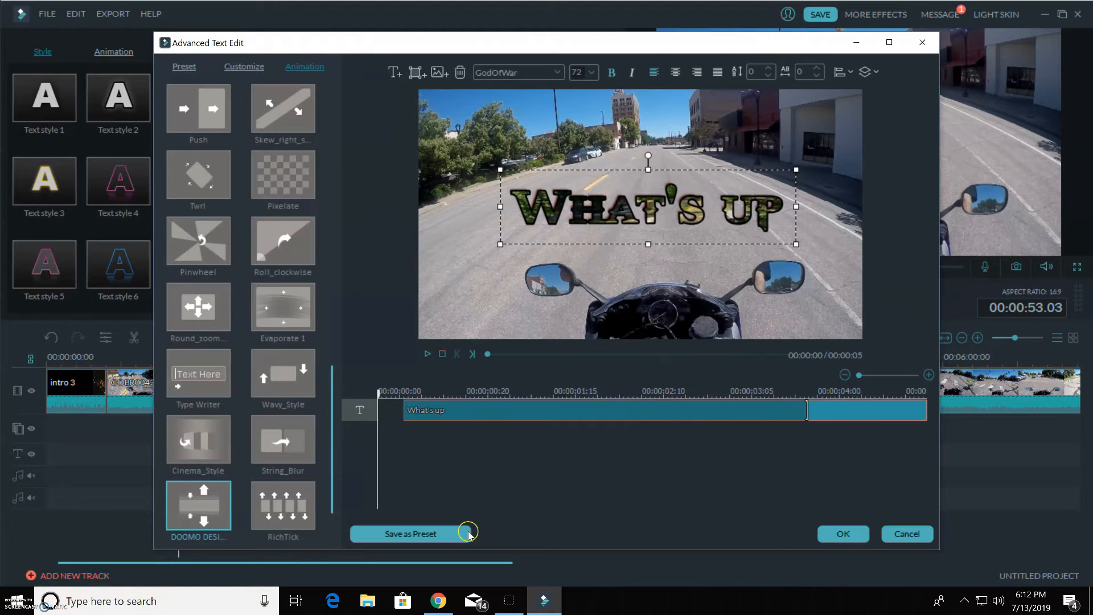
pyautogui.click(845, 533)
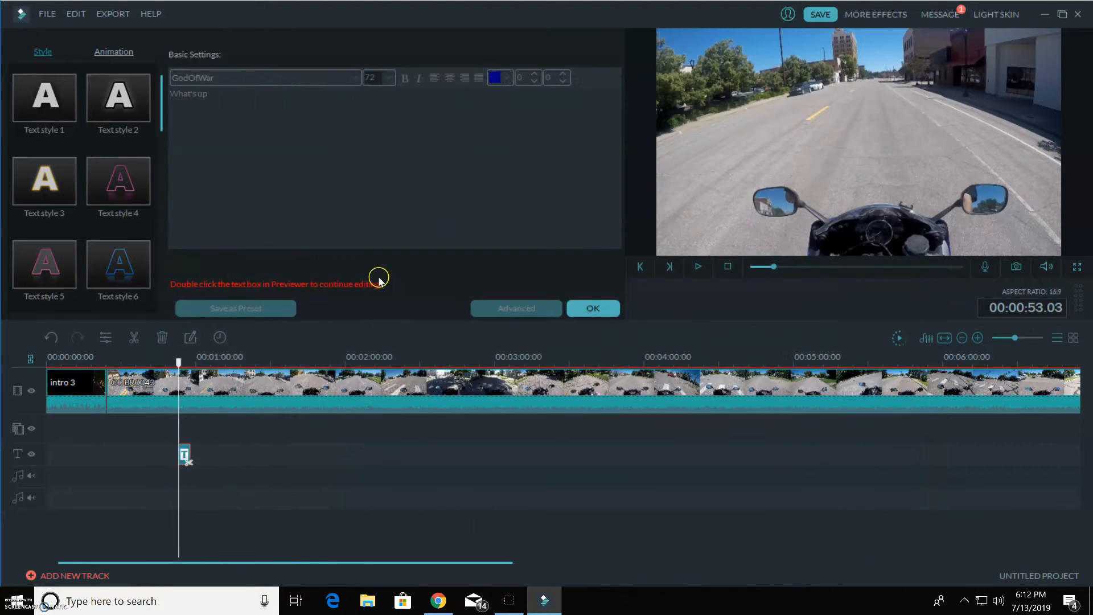
pyautogui.click(592, 308)
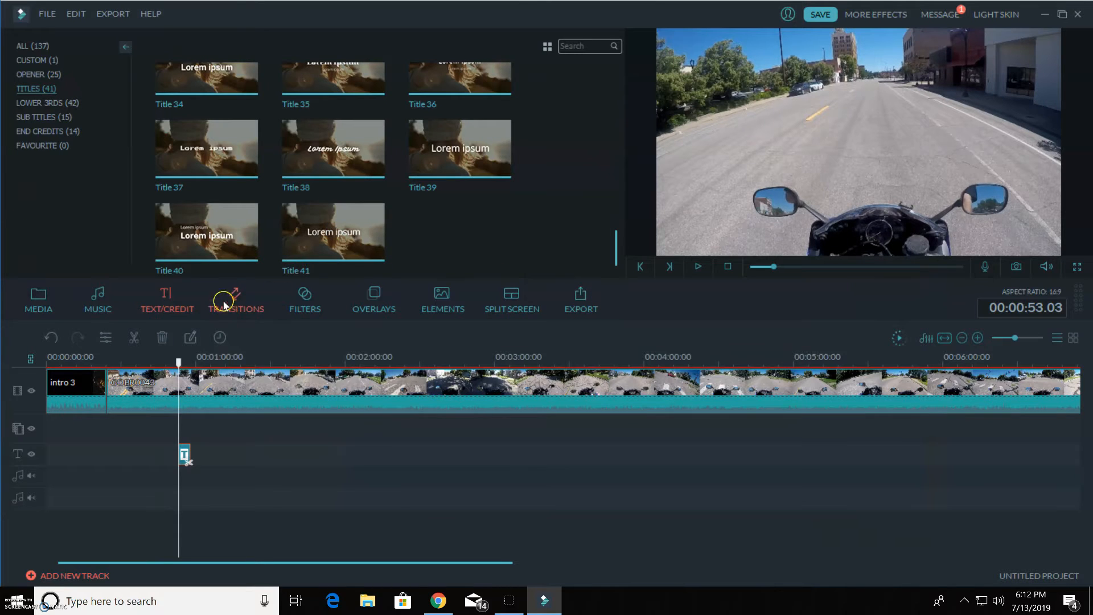
# Step: Show the transitions library and split the motorcycle clip at 00:01:38.00
pyautogui.click(235, 300)
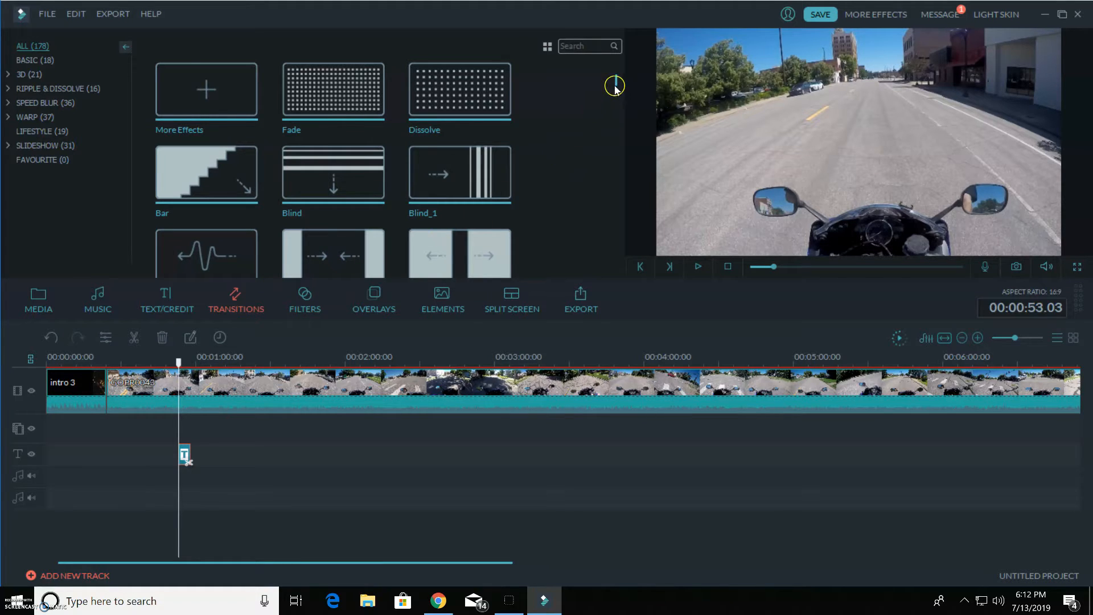
pyautogui.scroll(-5, 619, 107)
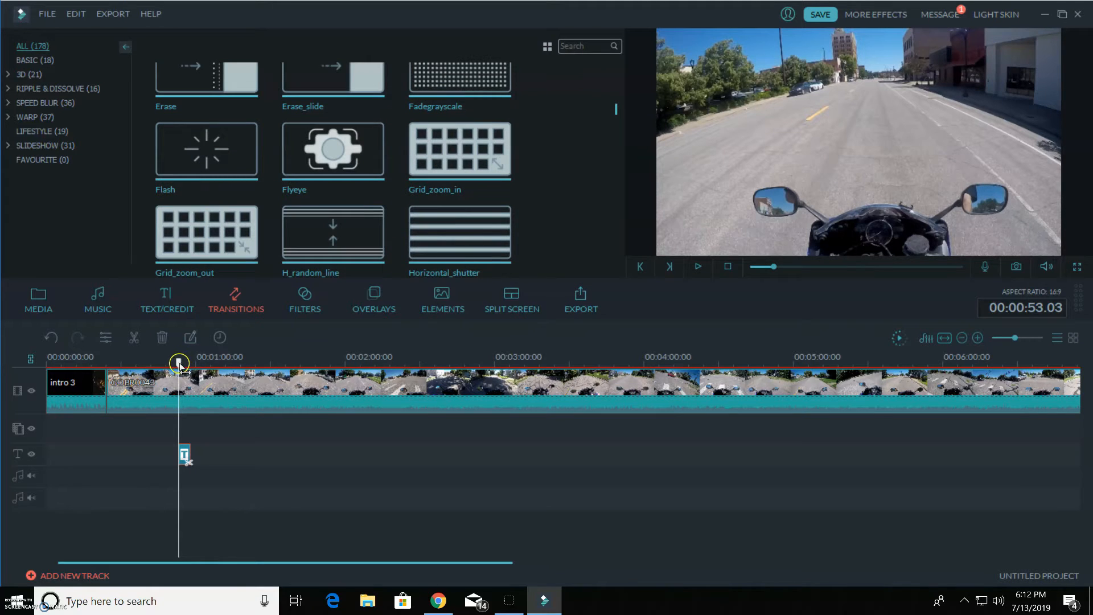
pyautogui.moveTo(181, 367); pyautogui.dragTo(293, 368)
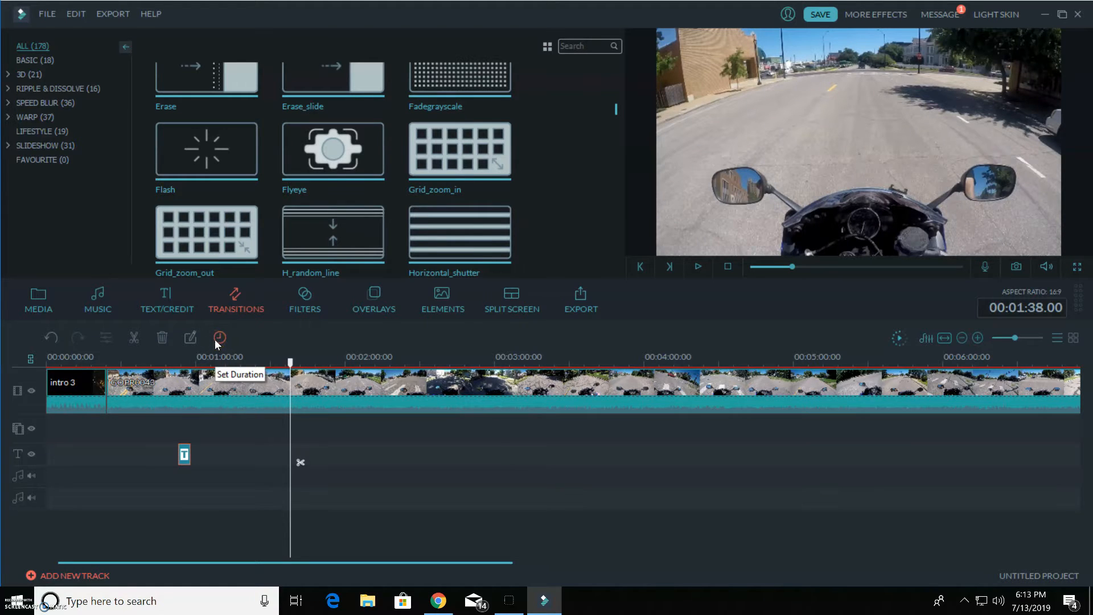
pyautogui.click(132, 337)
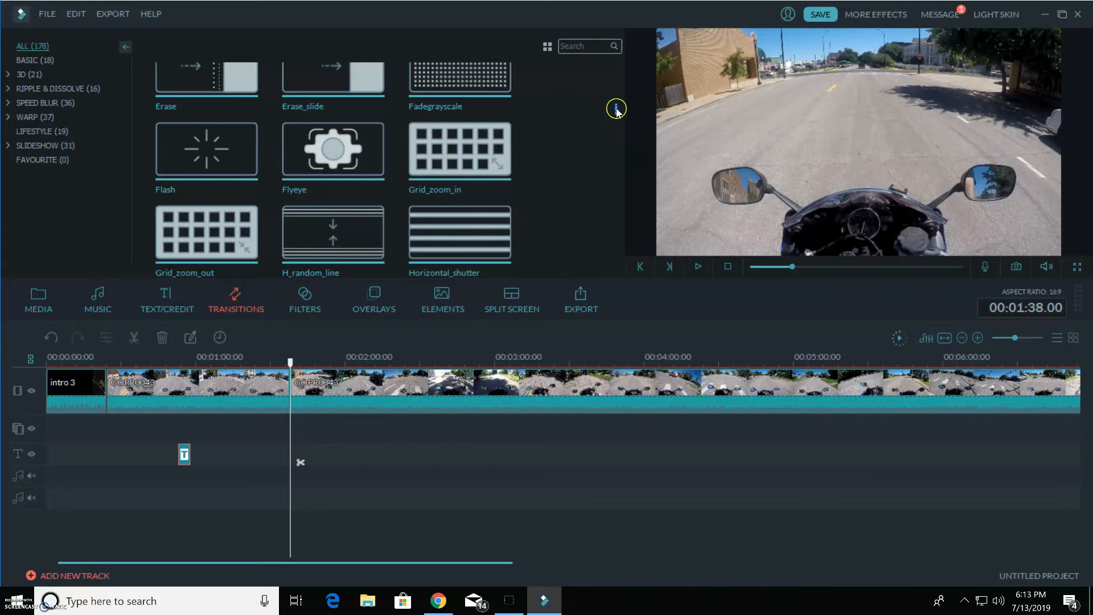
# Step: Browse the transitions library, preview the Pinwheel transition, and look at Wave and Pixelate
pyautogui.scroll(-2, 618, 130)
pyautogui.scroll(-5, 618, 130)
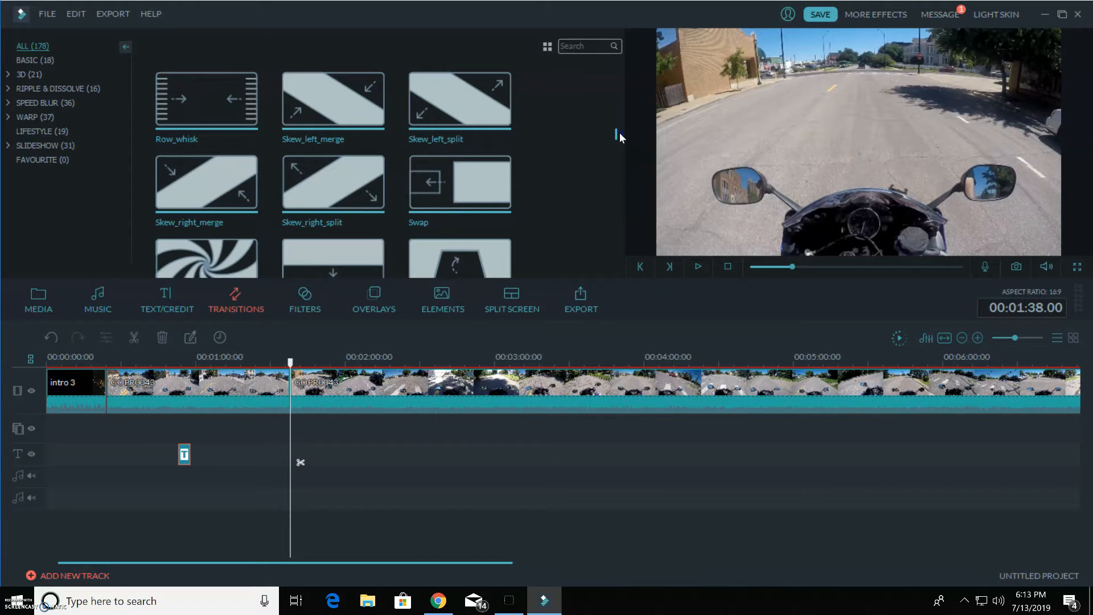
pyautogui.scroll(-4, 620, 132)
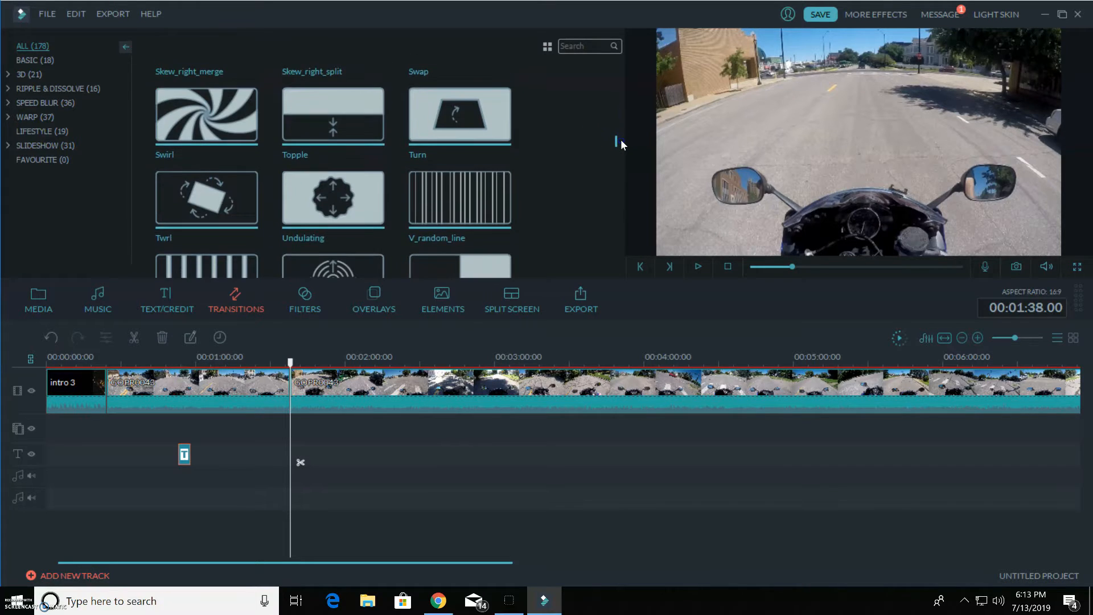
pyautogui.scroll(-3, 621, 141)
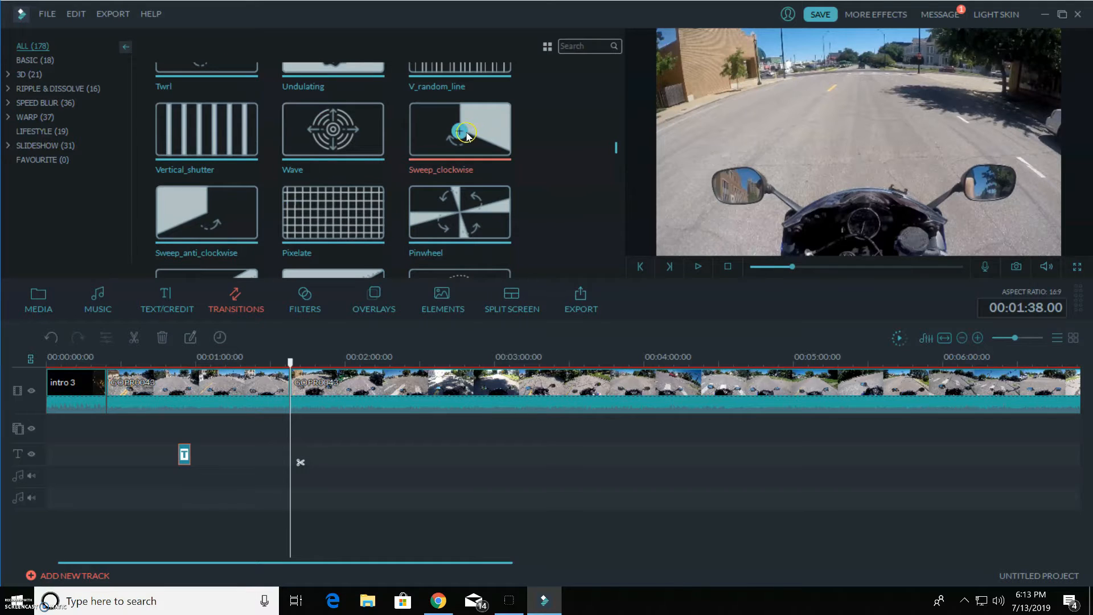
pyautogui.click(487, 209)
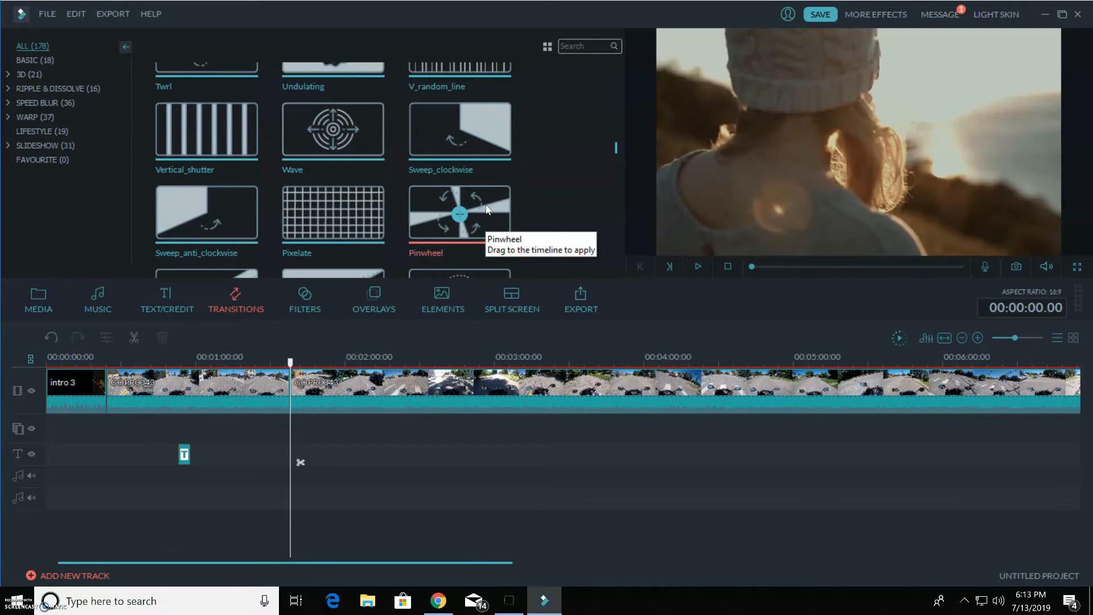
pyautogui.click(698, 266)
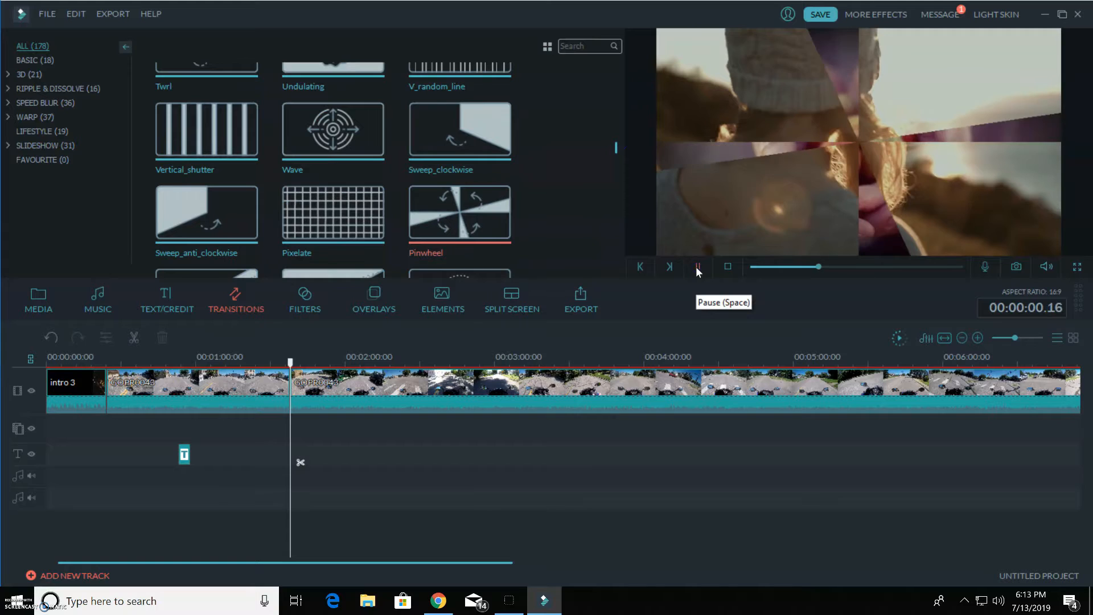
pyautogui.click(366, 136)
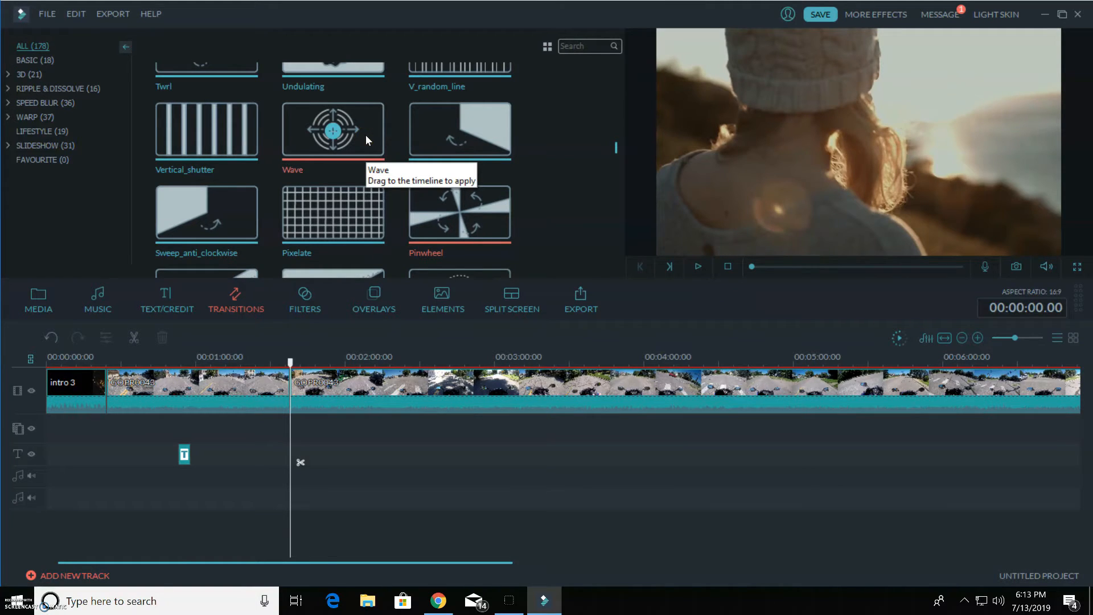
pyautogui.click(309, 199)
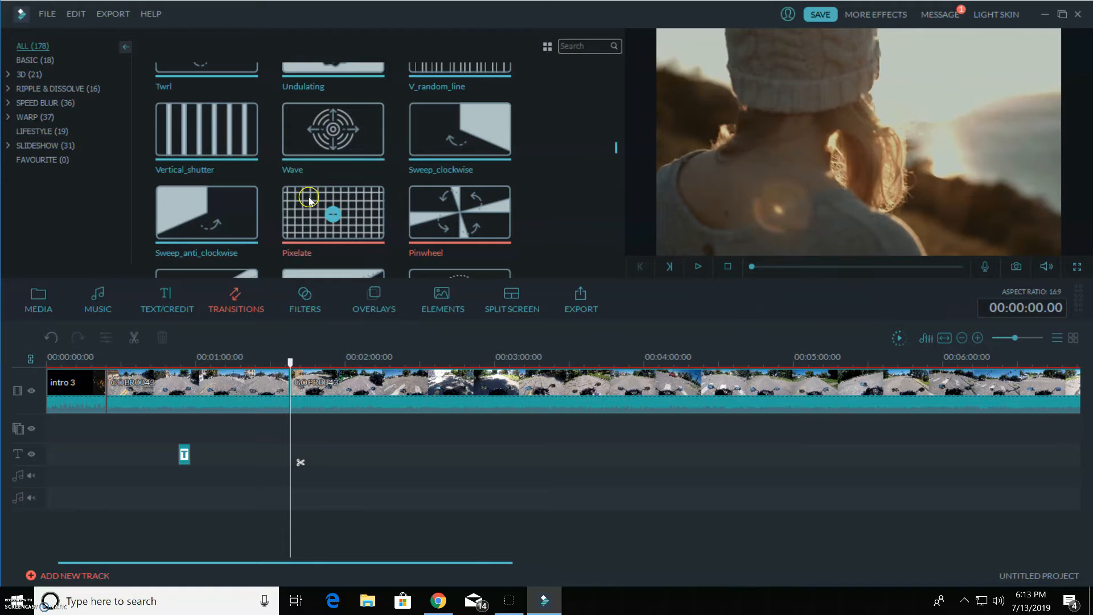
# Step: Find the Warp 6 transition in the library and place it on the motorcycle clip's cut at 00:01:38.00
pyautogui.scroll(-3, 321, 159)
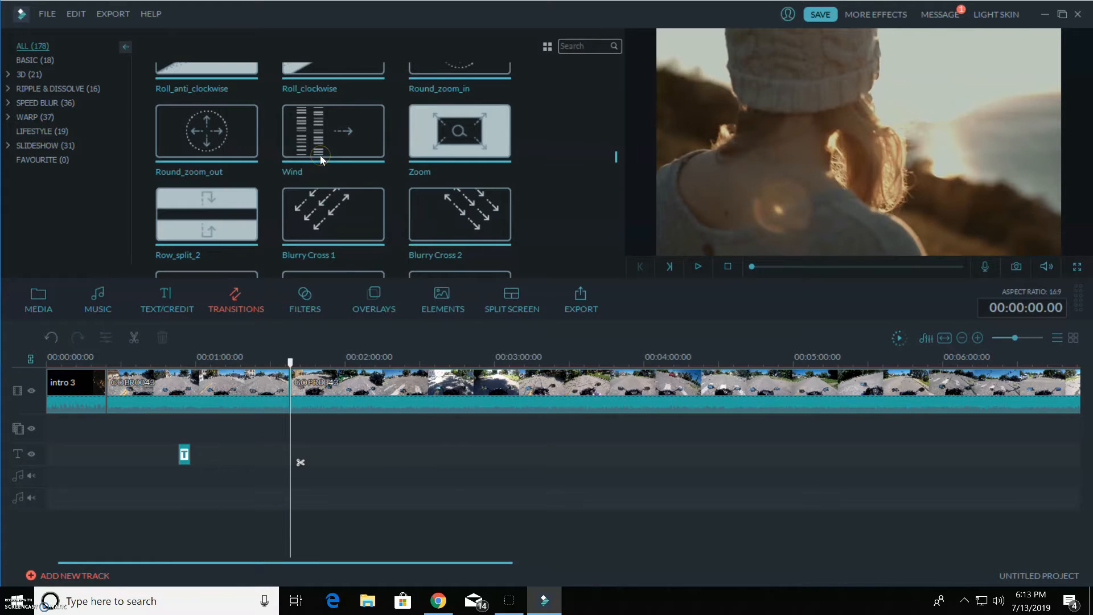
pyautogui.scroll(-5, 321, 160)
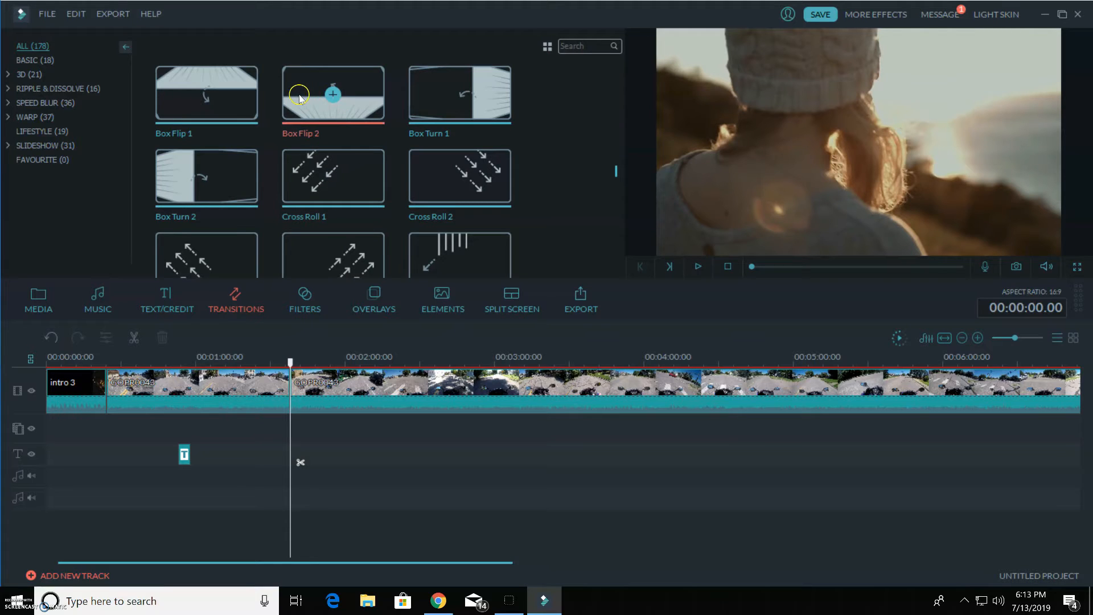
pyautogui.scroll(-3, 320, 161)
pyautogui.scroll(-10, 320, 161)
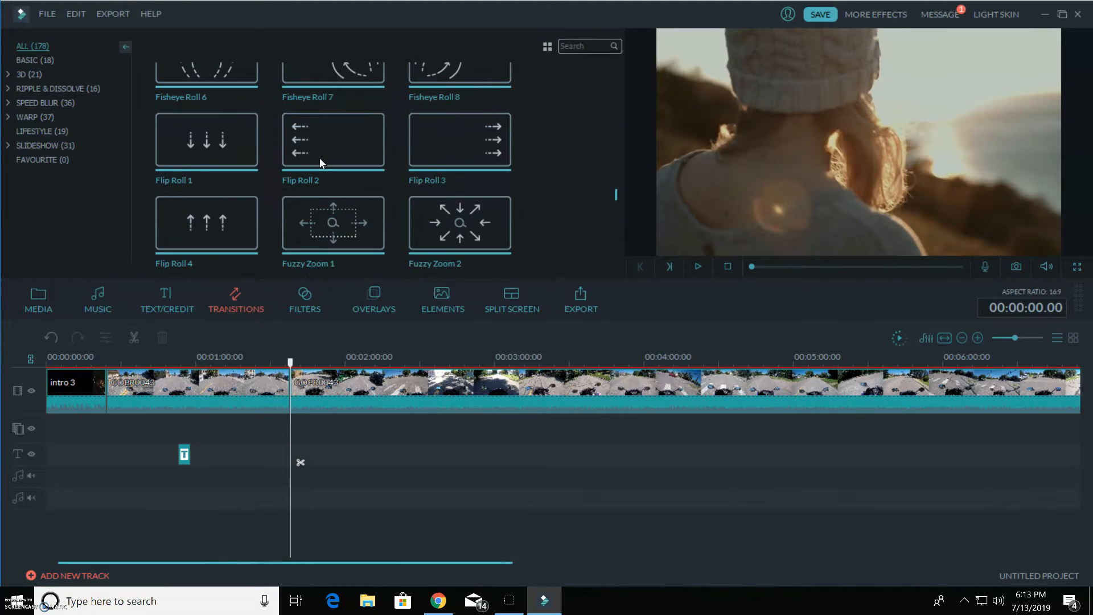
pyautogui.scroll(-10, 320, 164)
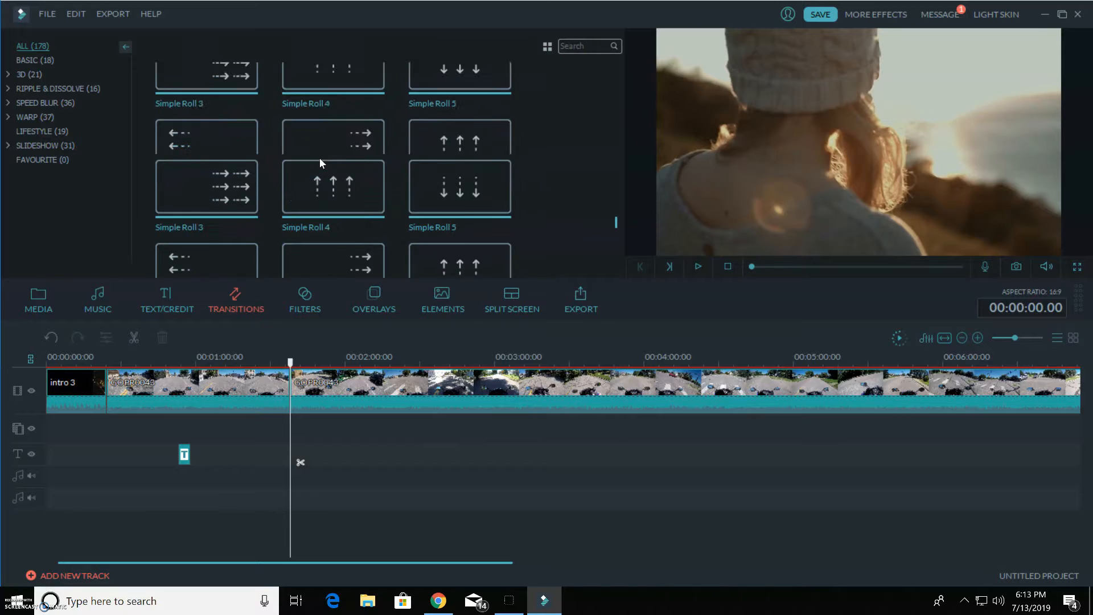
pyautogui.scroll(-2, 320, 164)
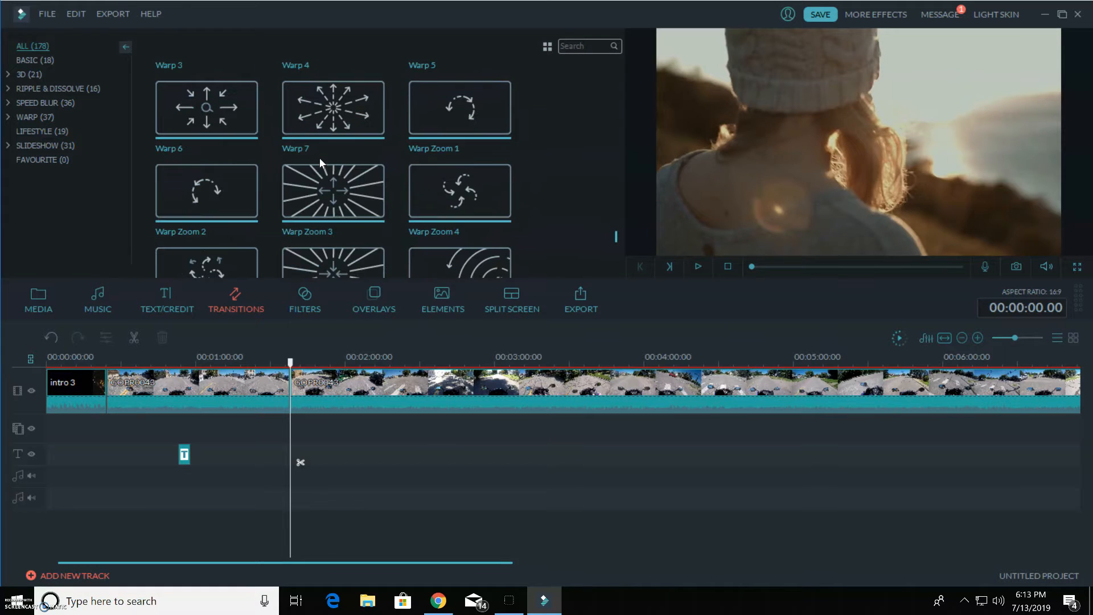
pyautogui.click(76, 46)
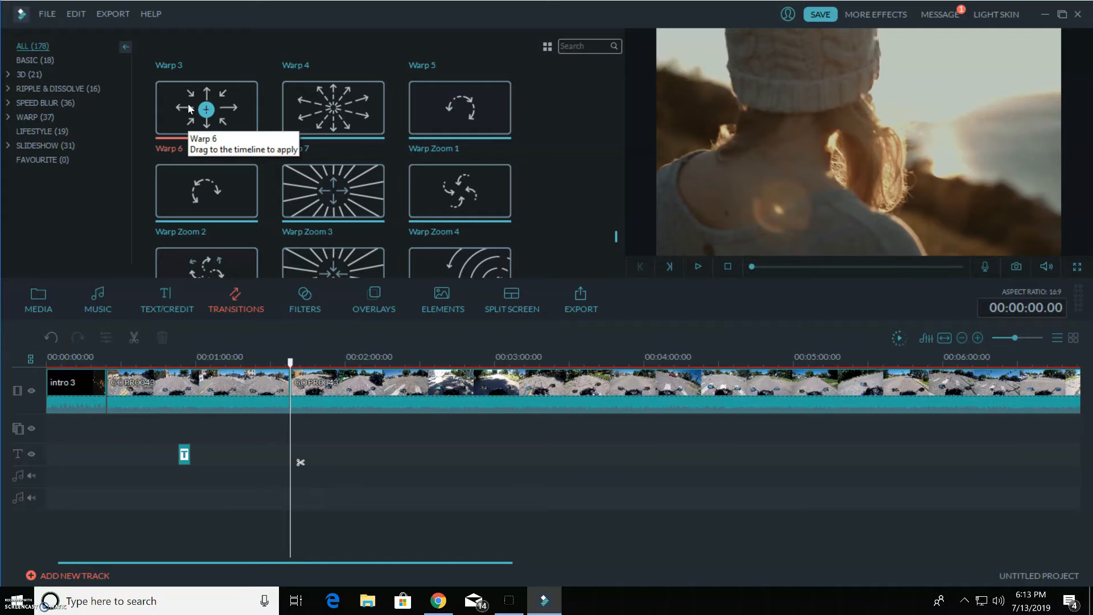
pyautogui.click(189, 109)
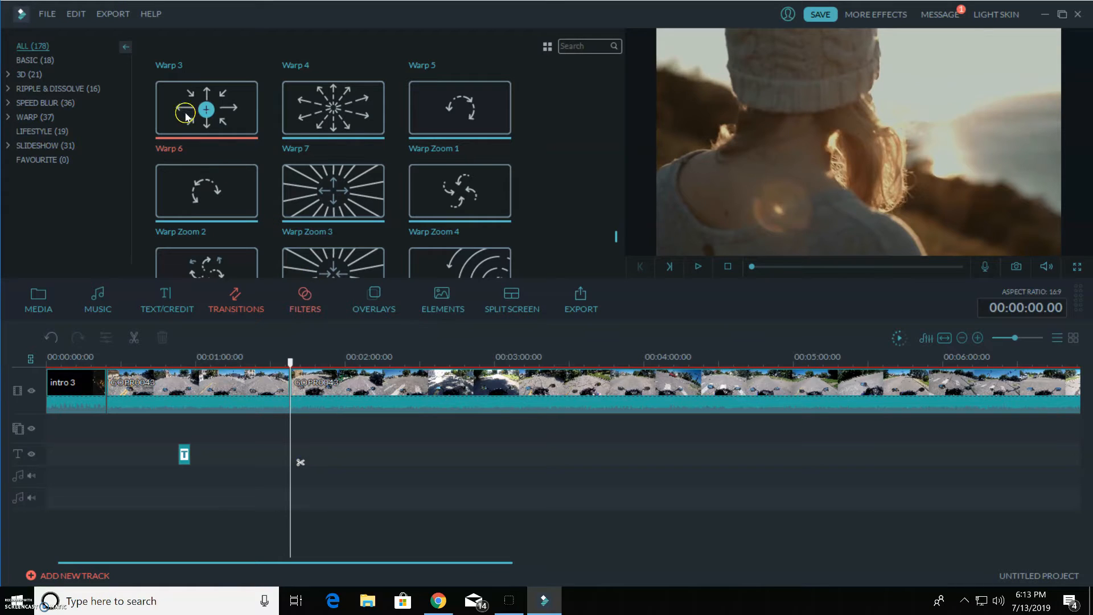
pyautogui.moveTo(190, 108)
pyautogui.mouseDown()
pyautogui.moveTo(279, 245)
pyautogui.moveTo(317, 392)
pyautogui.moveTo(295, 405)
pyautogui.mouseUp()
# Step: Play the video from about 00:01:35 across the Warp 6 transition to check it, dismissing the desktop notification
pyautogui.click(291, 362)
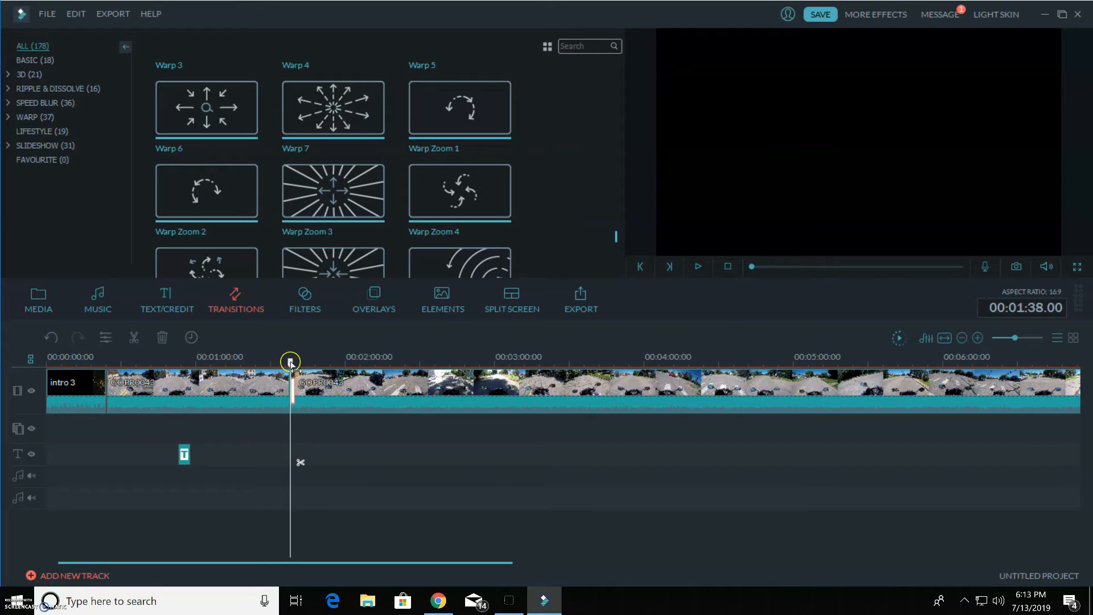
pyautogui.moveTo(291, 362); pyautogui.dragTo(283, 363)
pyautogui.click(293, 388)
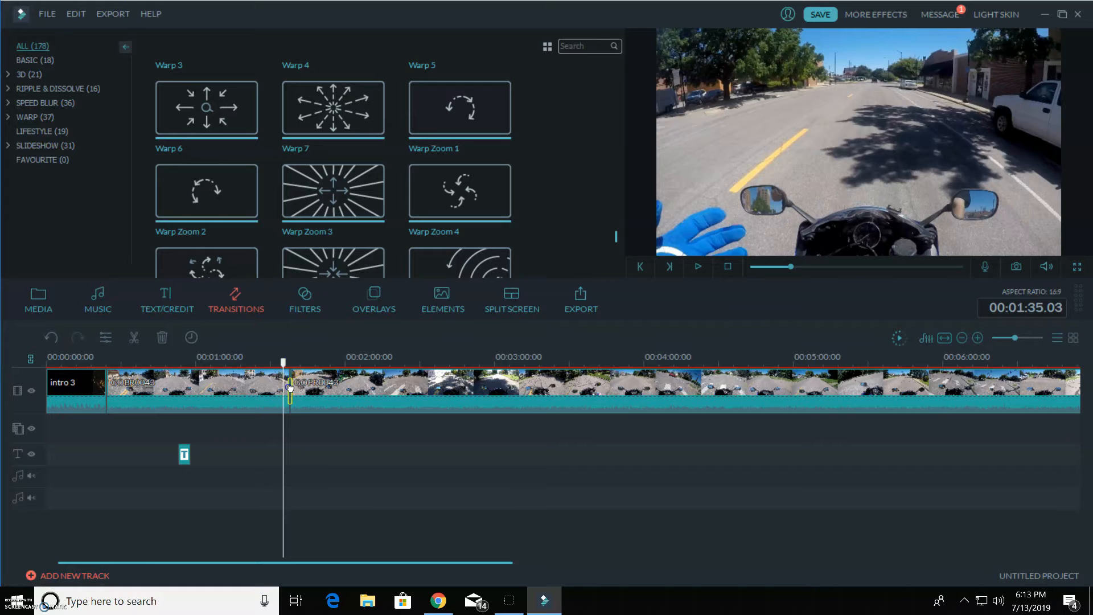
pyautogui.click(289, 388)
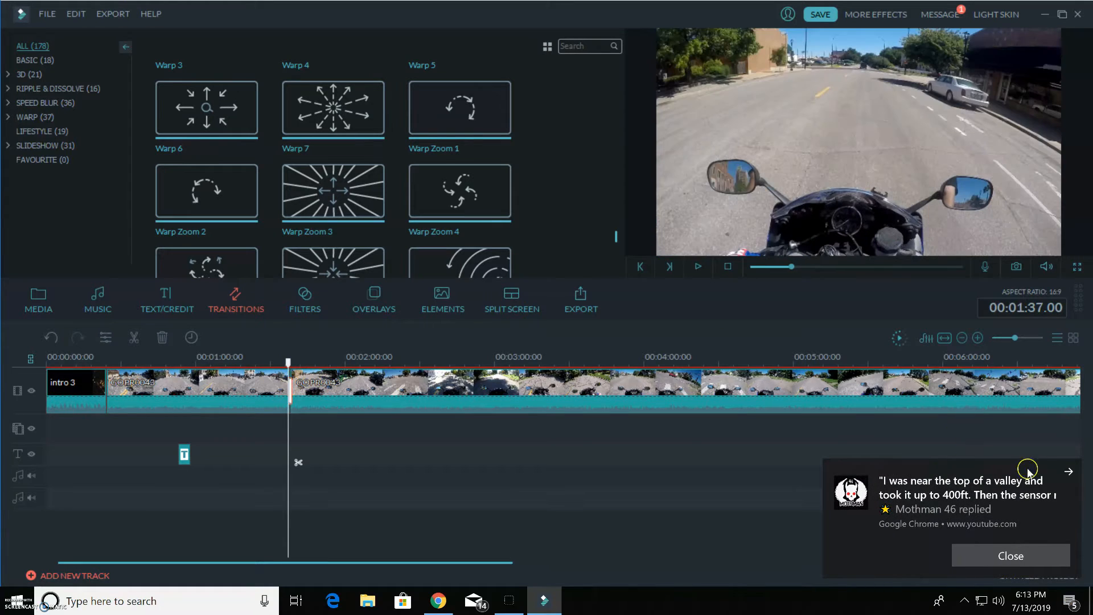
pyautogui.click(1068, 471)
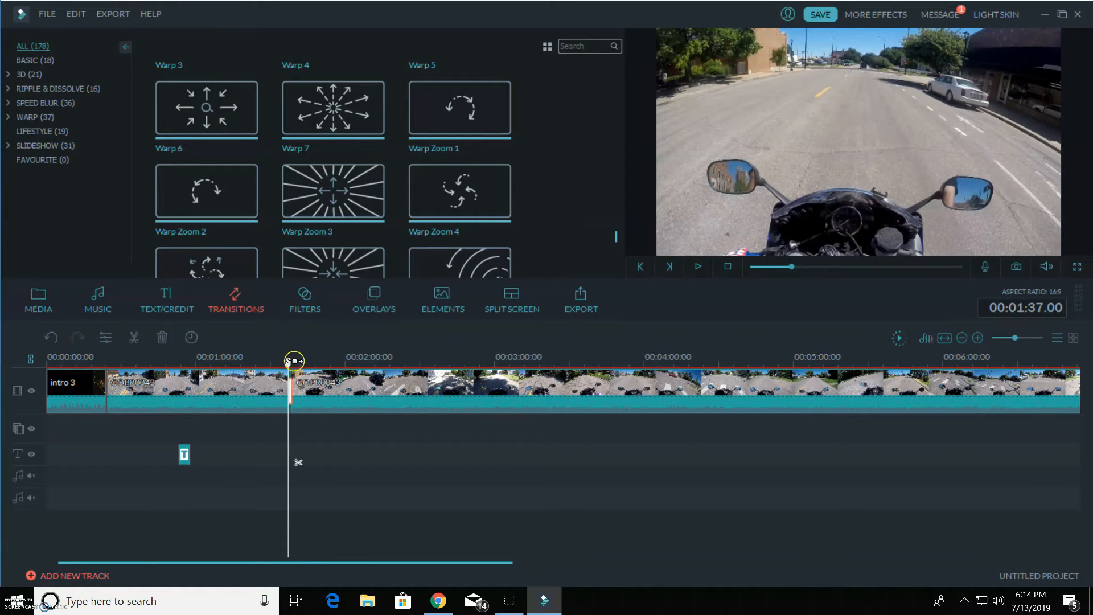
pyautogui.moveTo(294, 361); pyautogui.dragTo(284, 361)
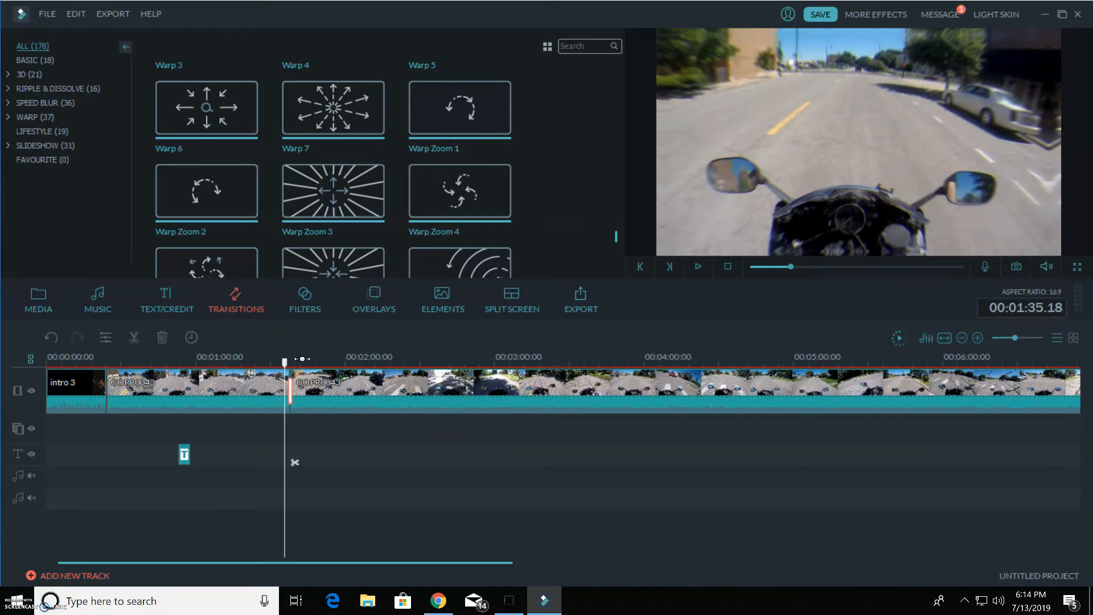
pyautogui.click(698, 267)
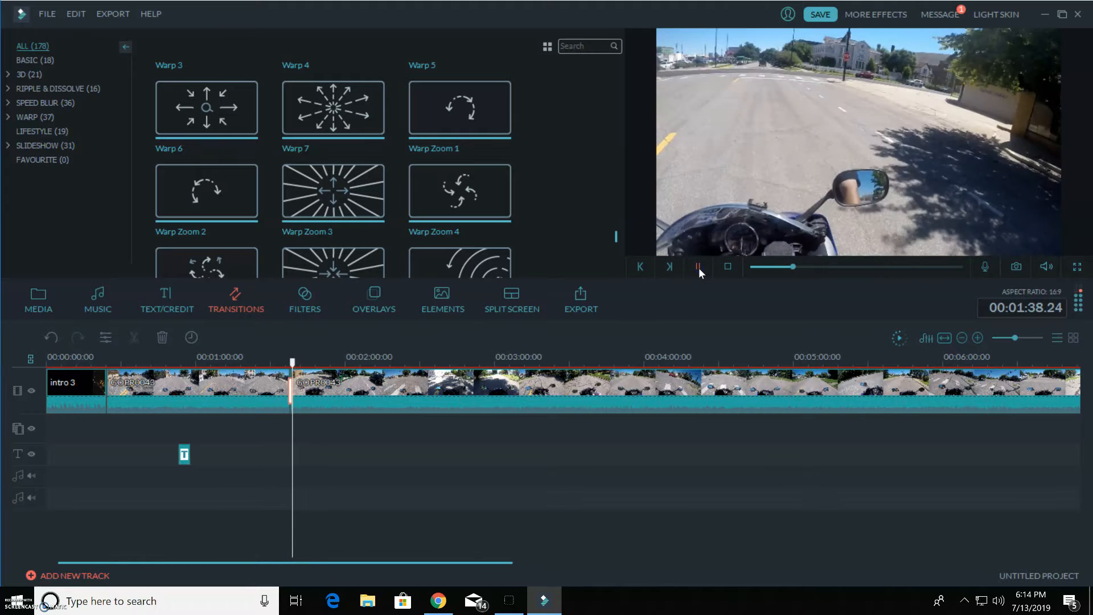
pyautogui.click(698, 268)
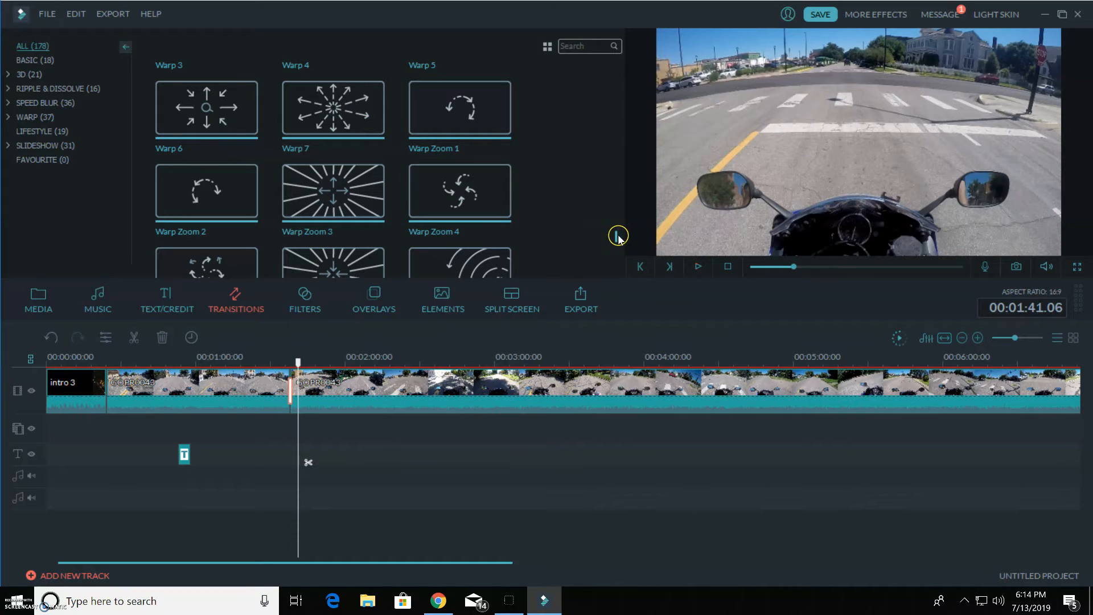
# Step: Show the filters library and look through the Black & White, Background Blur, Night Life and Faux Film categories
pyautogui.moveTo(617, 235); pyautogui.dragTo(615, 79)
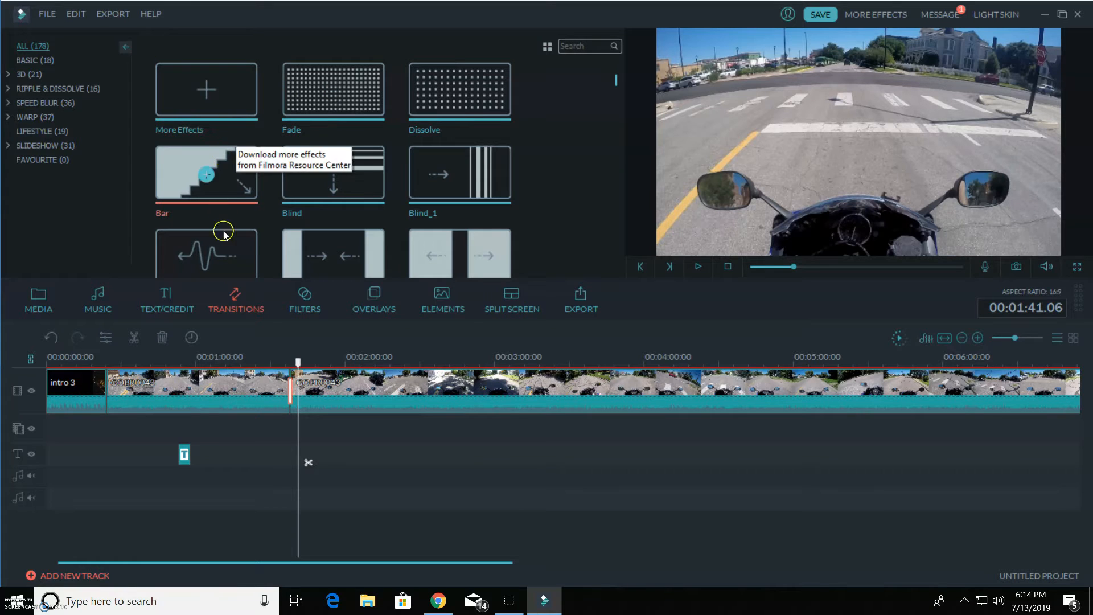
pyautogui.click(296, 303)
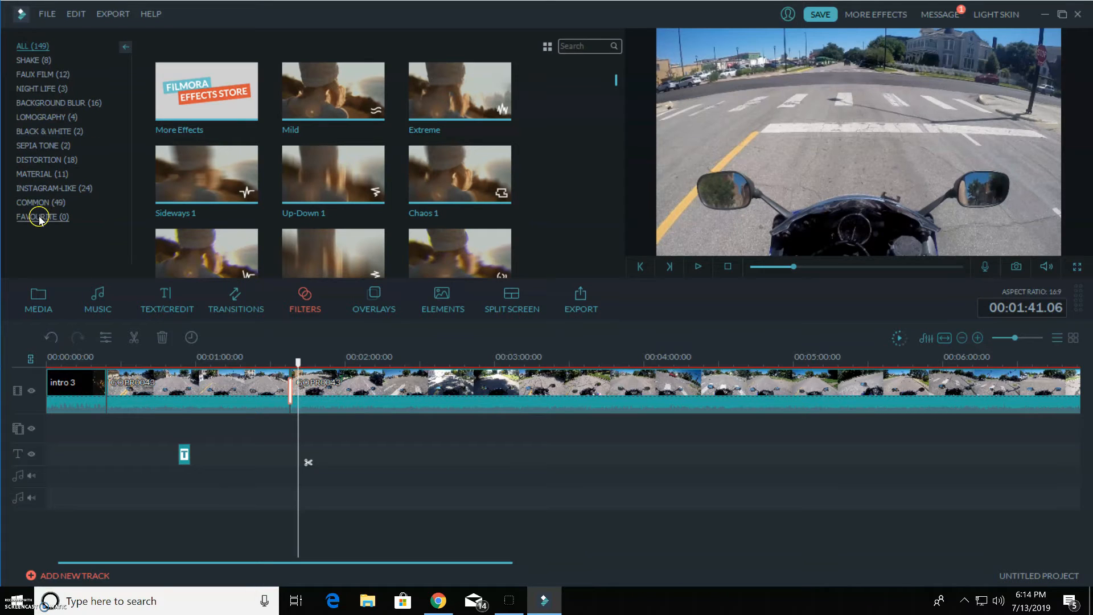
pyautogui.click(38, 134)
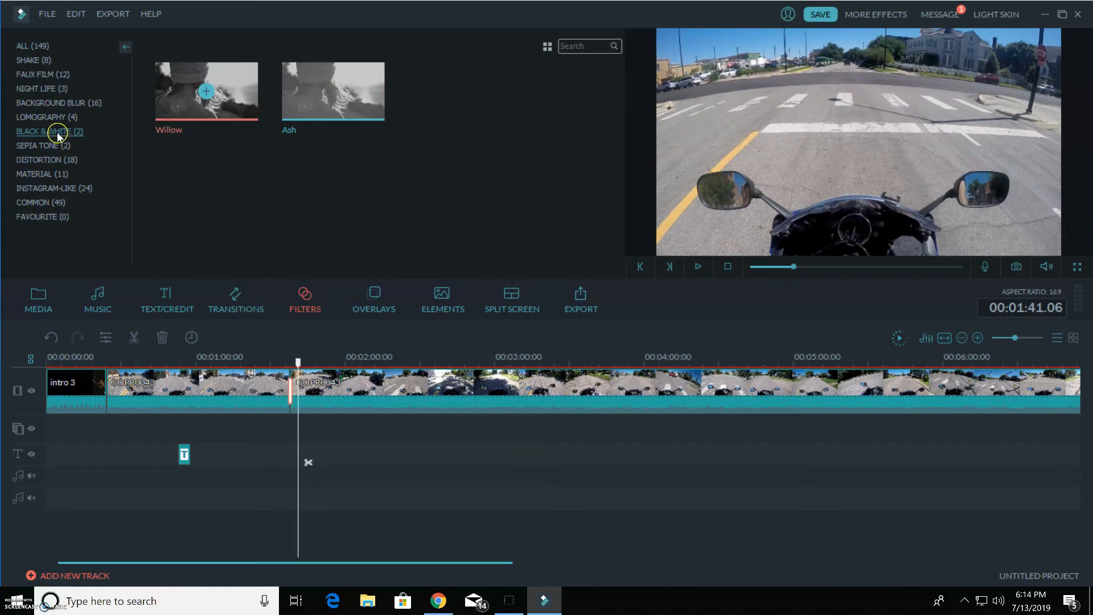
pyautogui.click(32, 104)
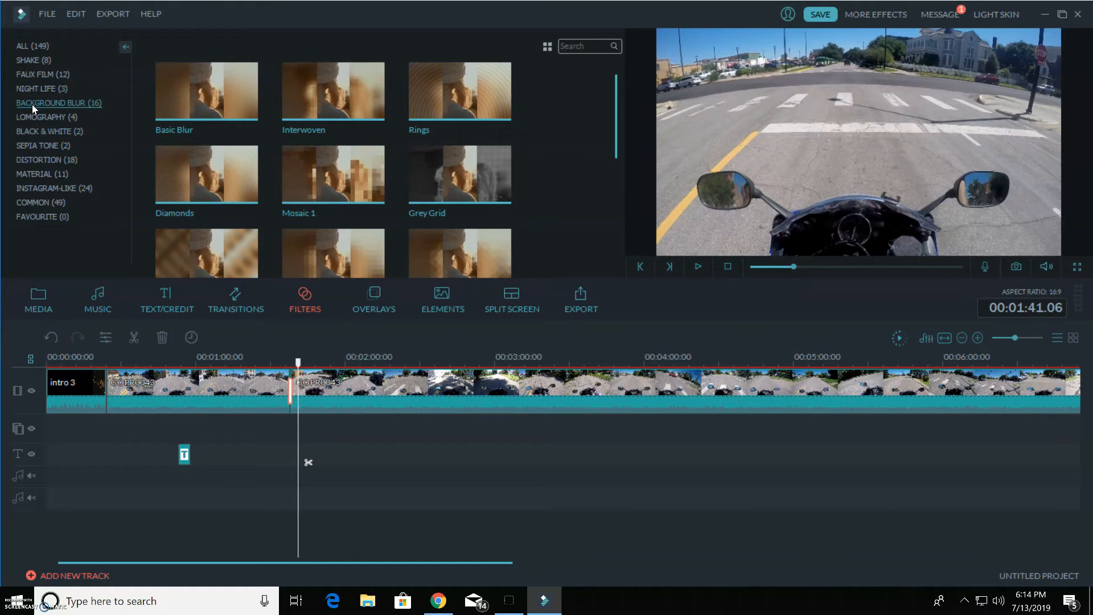
pyautogui.click(32, 88)
pyautogui.click(47, 76)
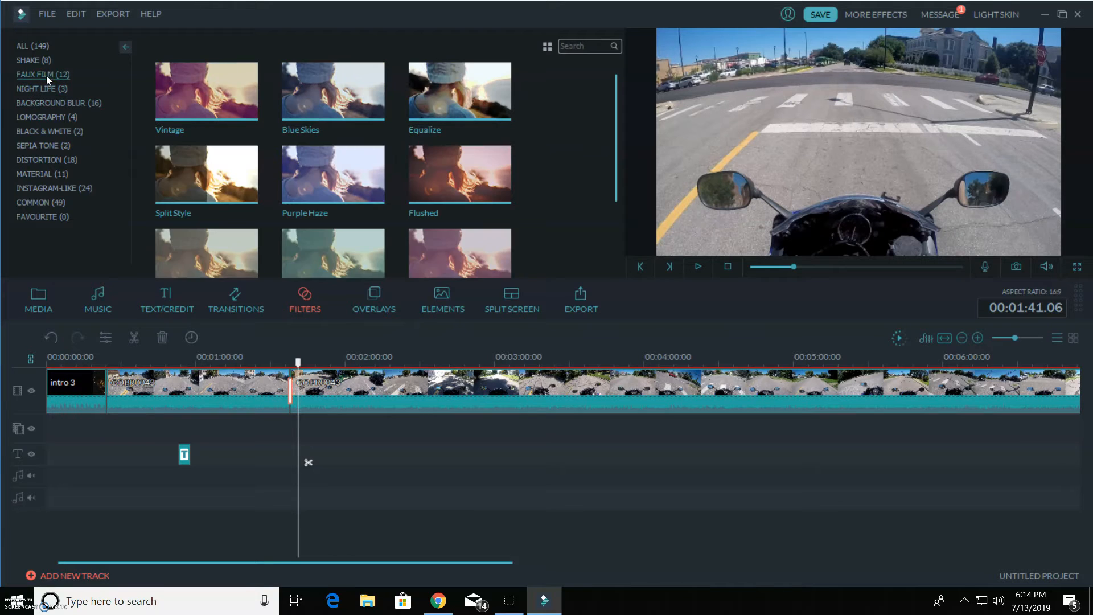
# Step: Add the Extreme filter from the Shake category to the timeline at about 00:01:47 and play the video over it
pyautogui.click(38, 61)
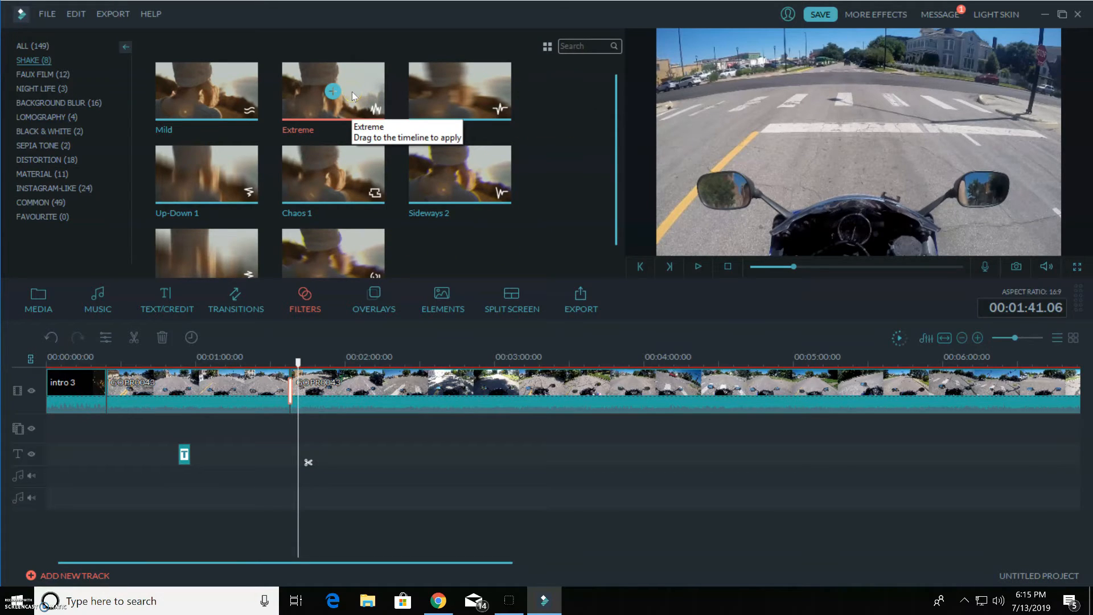
pyautogui.moveTo(362, 413); pyautogui.dragTo(317, 423)
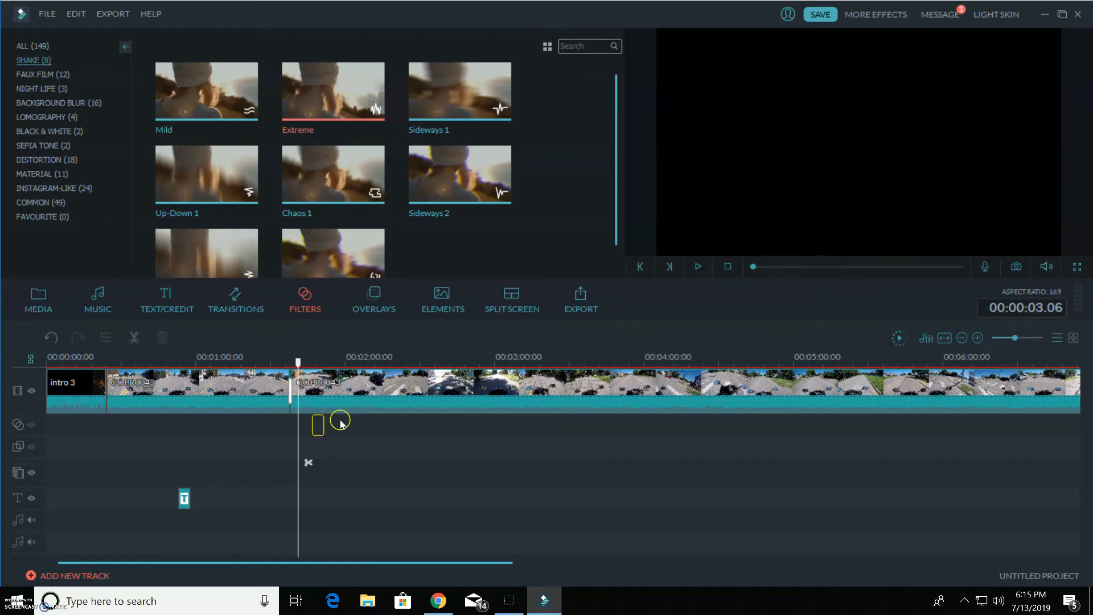
pyautogui.click(699, 266)
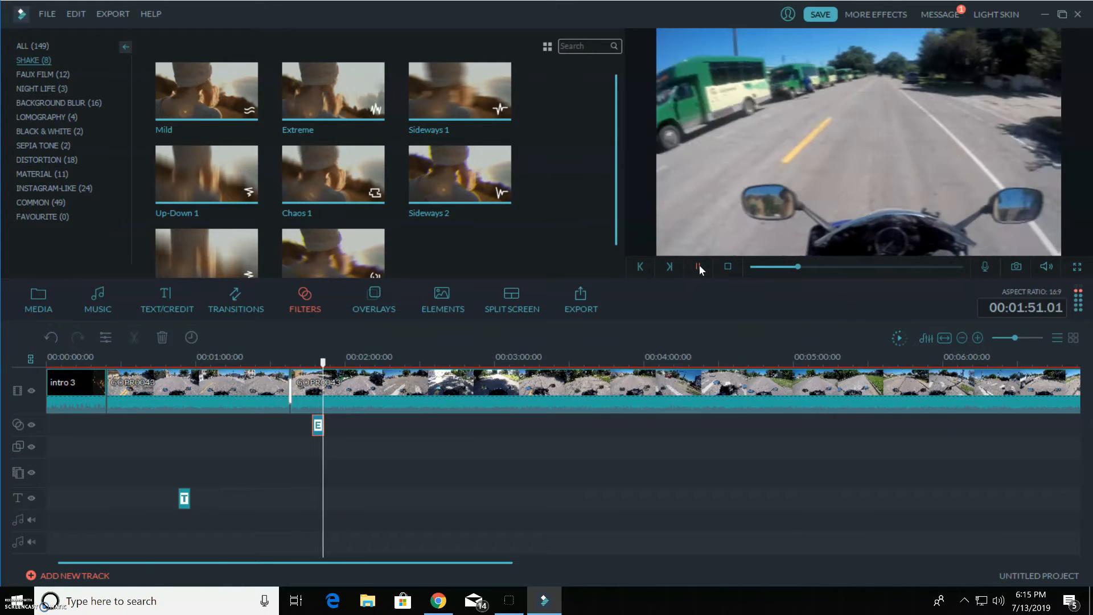
pyautogui.click(698, 265)
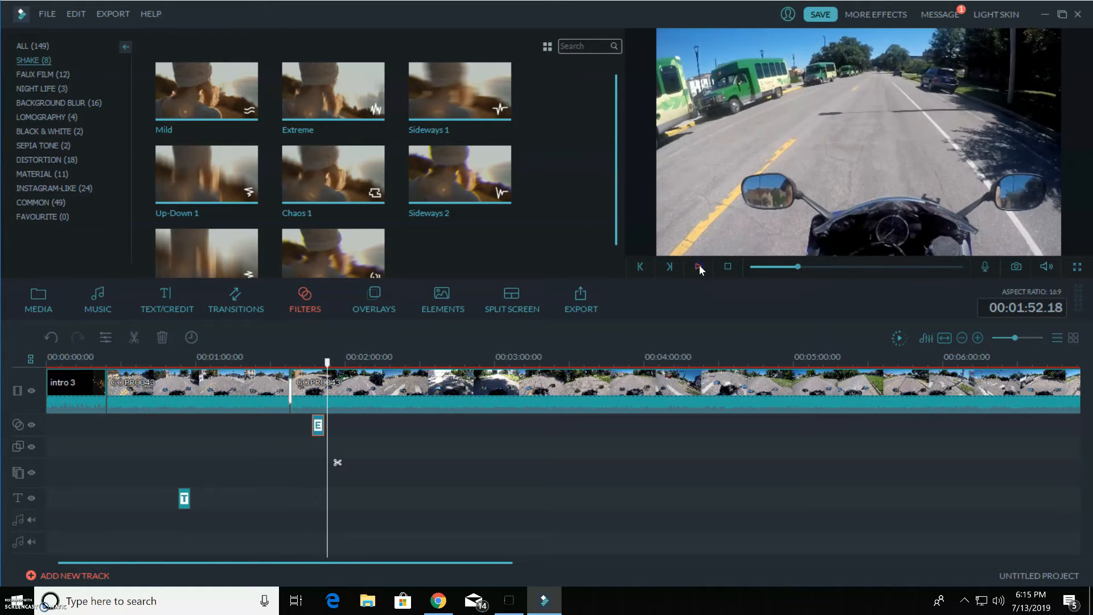
# Step: Delete the Extreme filter from the timeline
pyautogui.click(548, 310)
pyautogui.rightClick(322, 432)
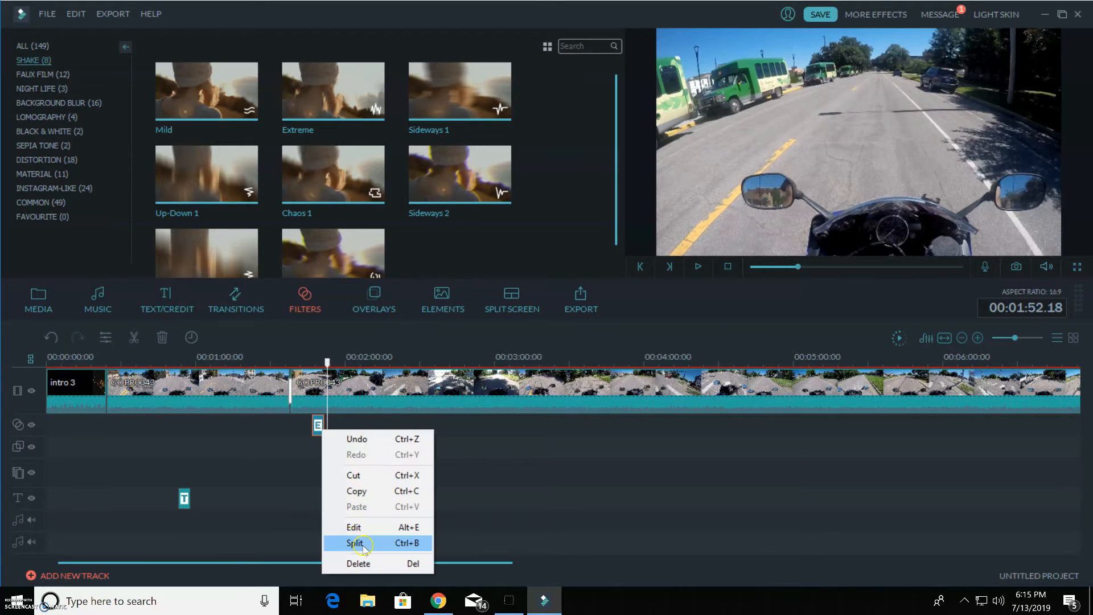
pyautogui.click(363, 567)
# Step: Play the motorcycle clip from 00:01:47.03 to compare the same stretch without the filter
pyautogui.click(327, 360)
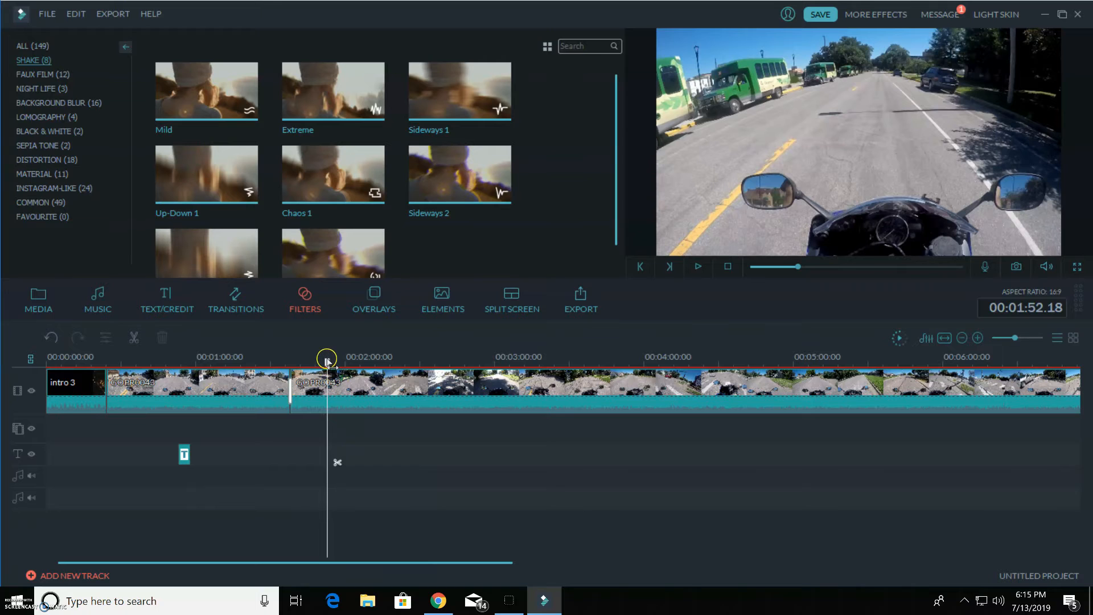
pyautogui.moveTo(328, 362); pyautogui.dragTo(313, 362)
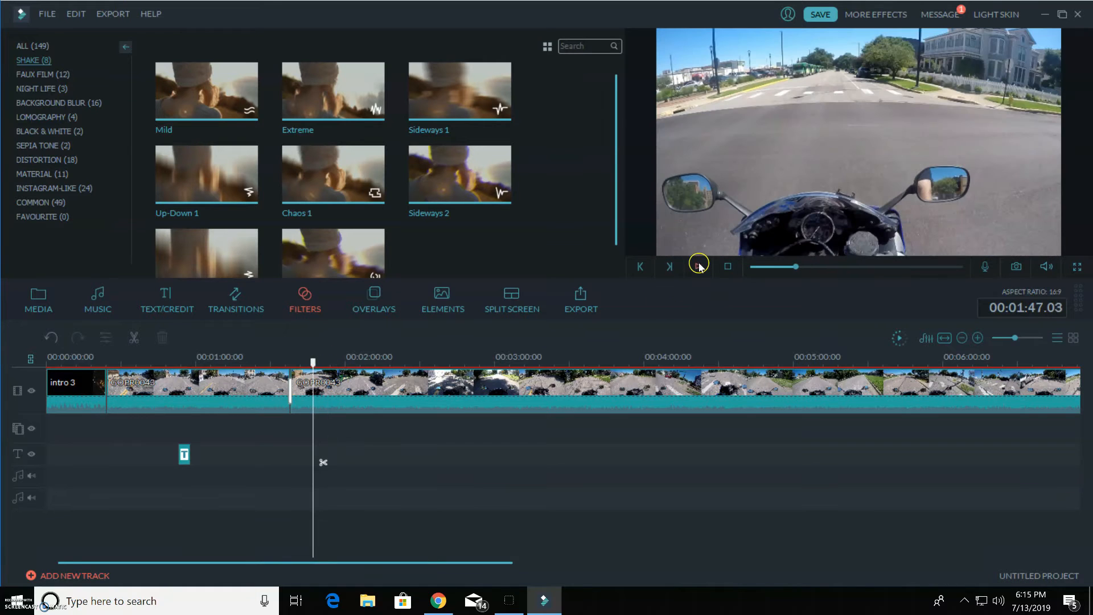
pyautogui.click(698, 266)
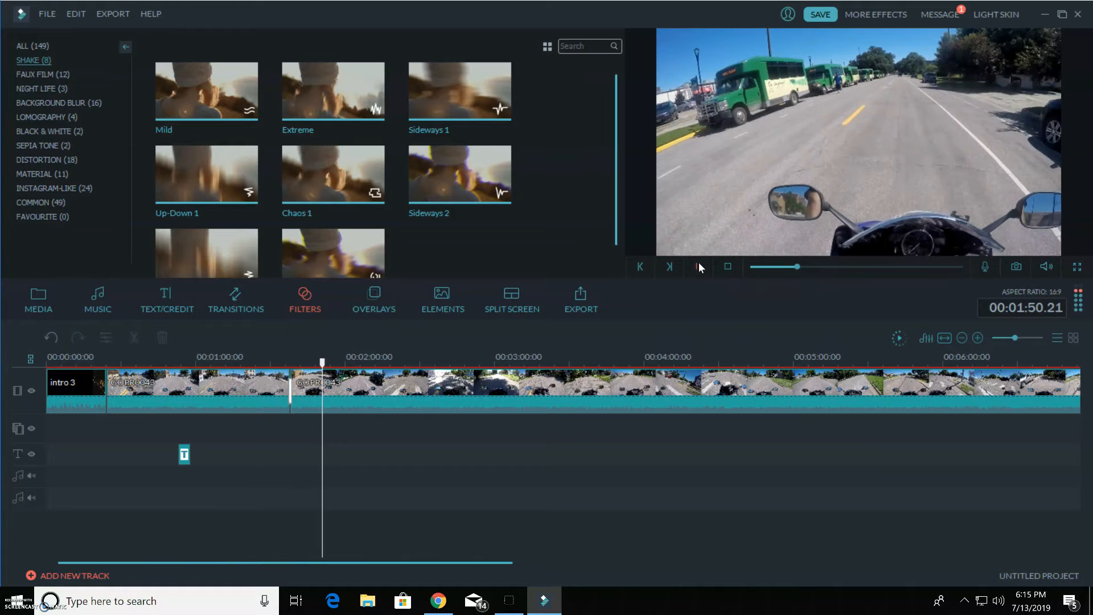
pyautogui.click(698, 266)
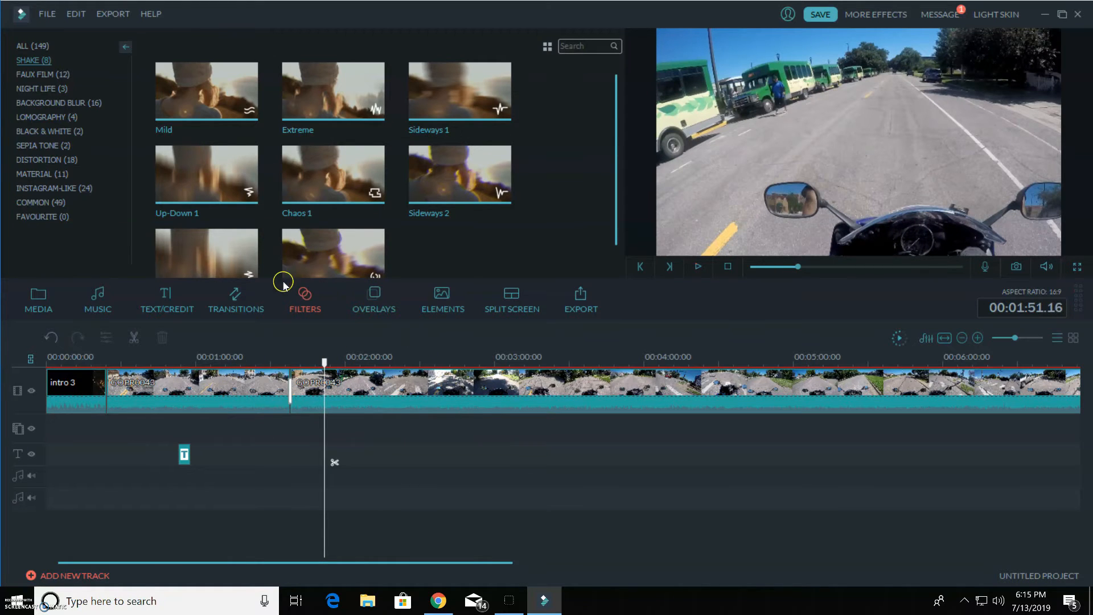
# Step: Look through the Instagram-Like and Material filter categories
pyautogui.click(54, 188)
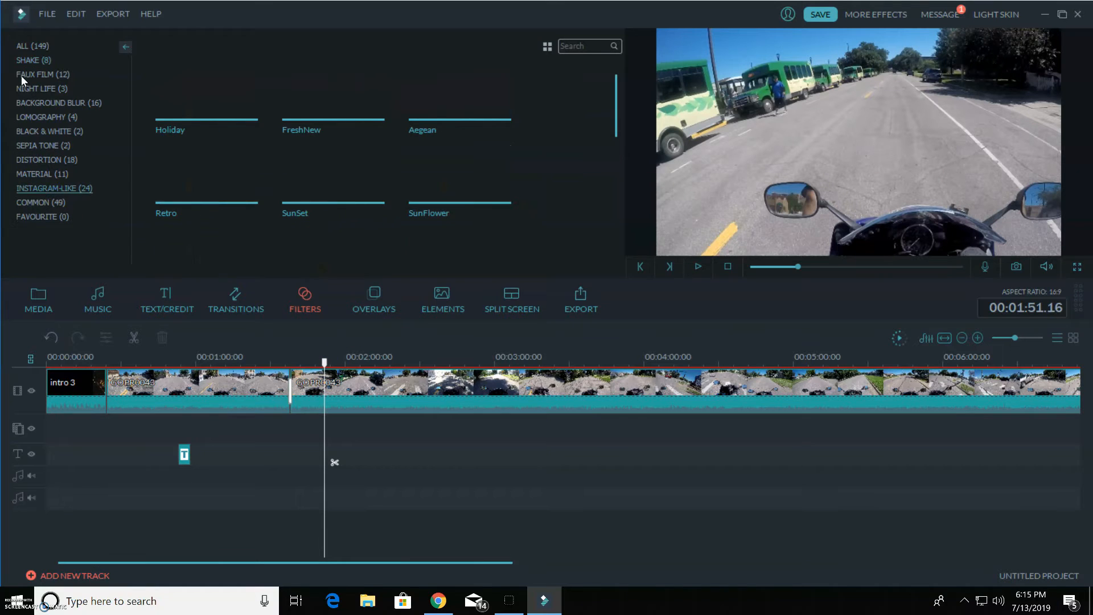
pyautogui.click(41, 172)
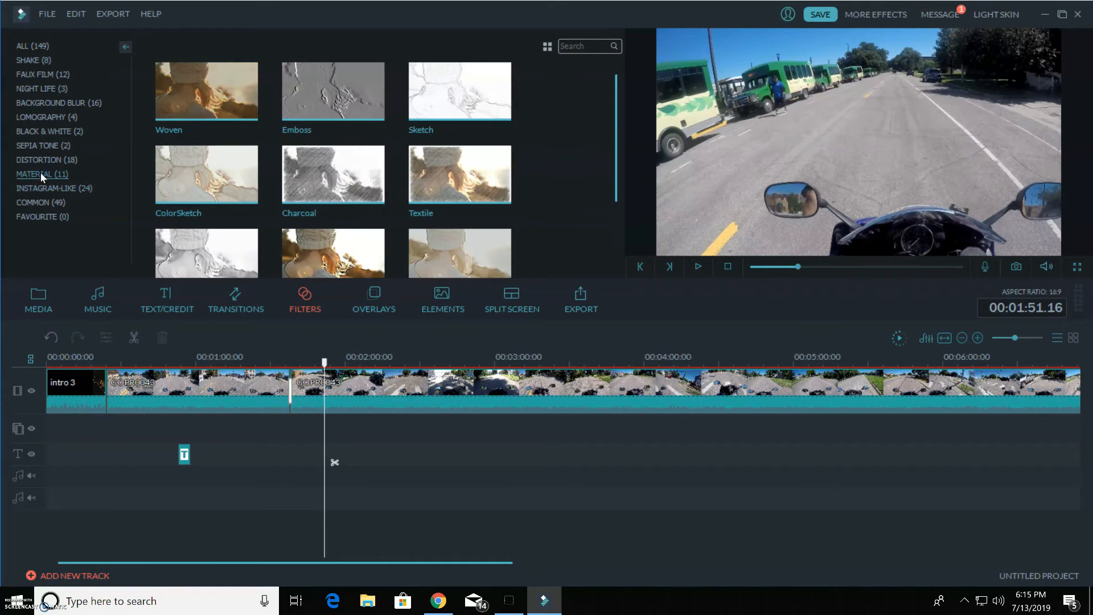
pyautogui.scroll(-2, 325, 154)
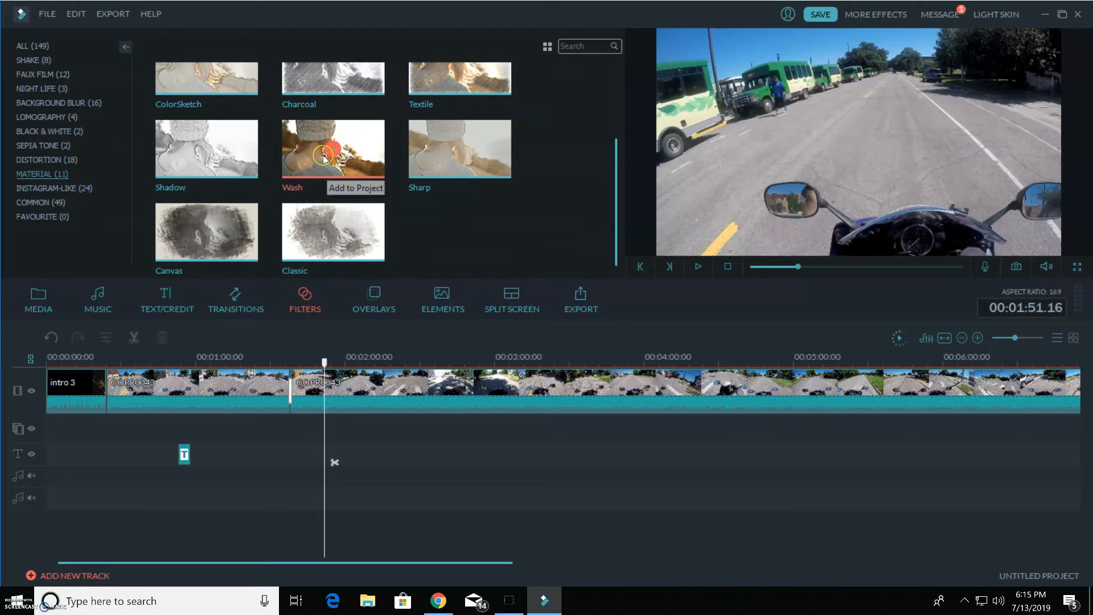
# Step: Show the overlays library and add the Cinema 21:9 overlay to the timeline at 00:01:51.16
pyautogui.click(375, 296)
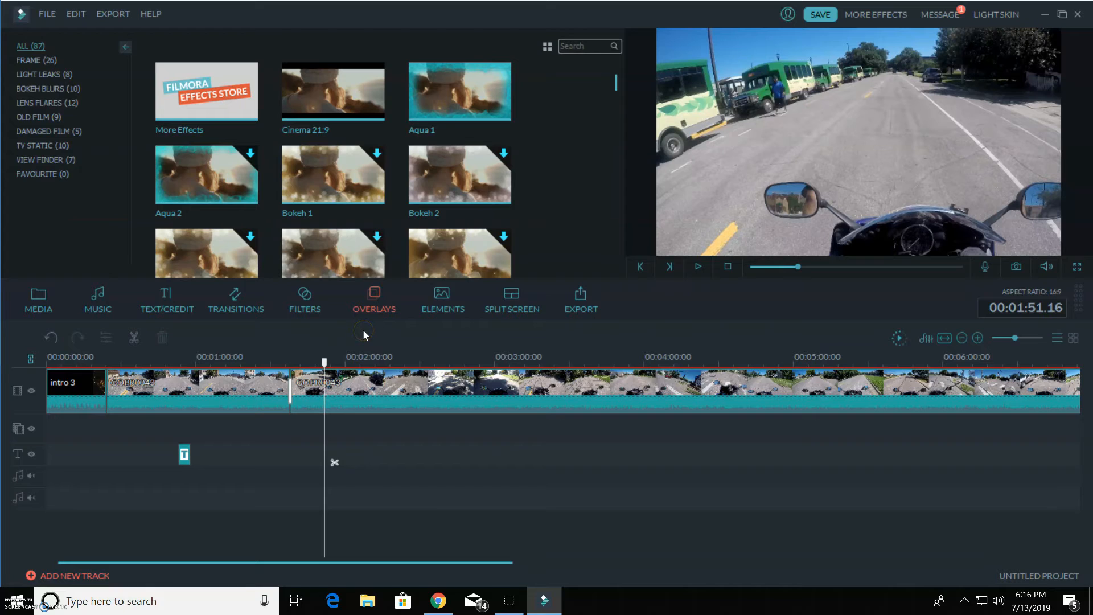
pyautogui.click(358, 100)
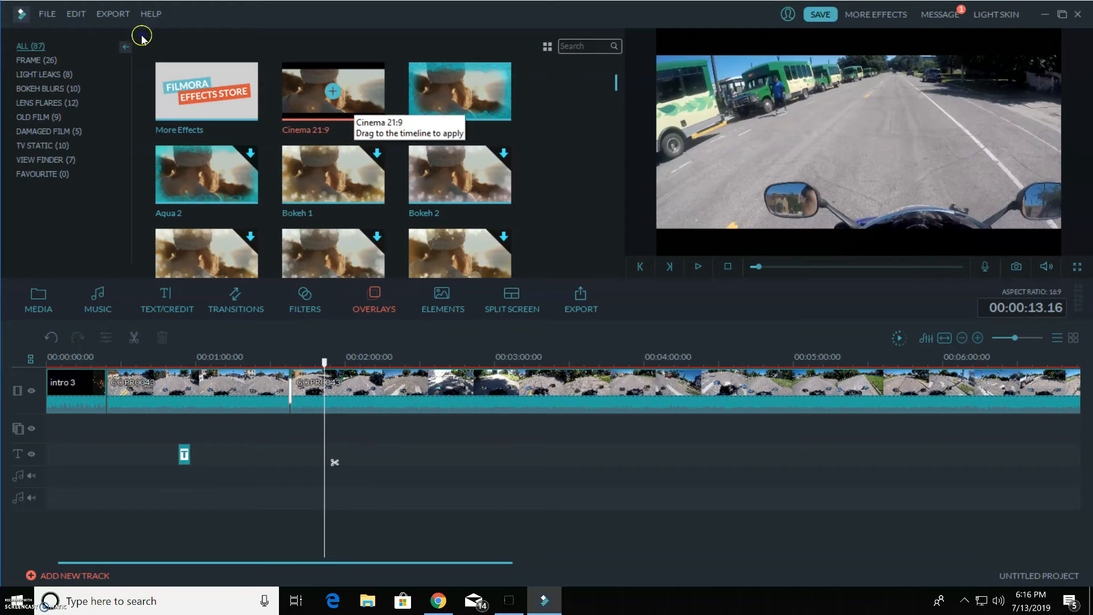
pyautogui.moveTo(333, 91); pyautogui.dragTo(372, 390)
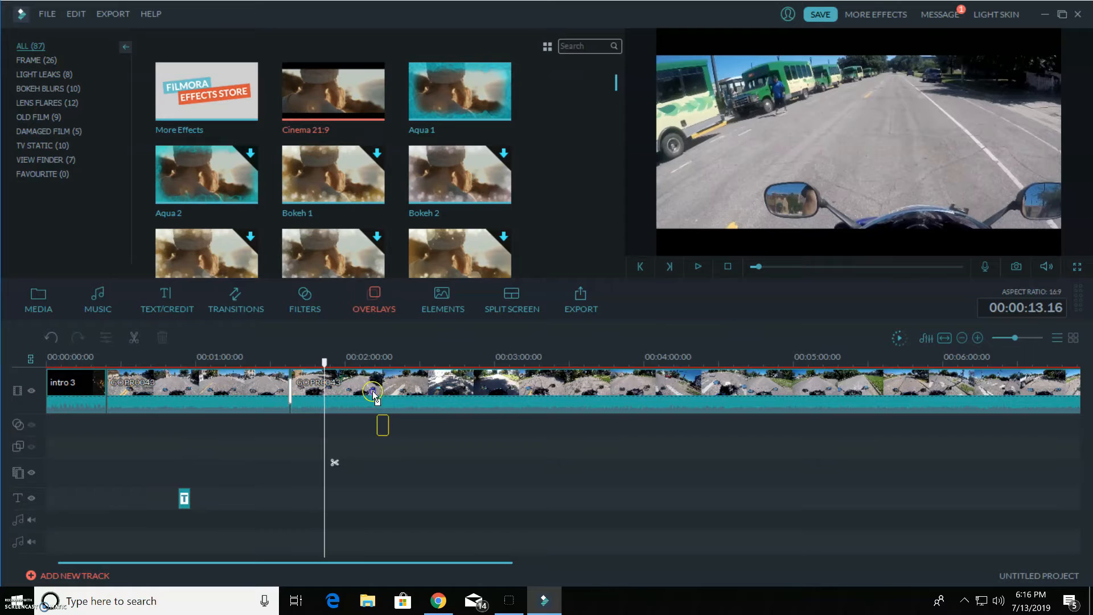
pyautogui.moveTo(330, 422); pyautogui.dragTo(330, 424)
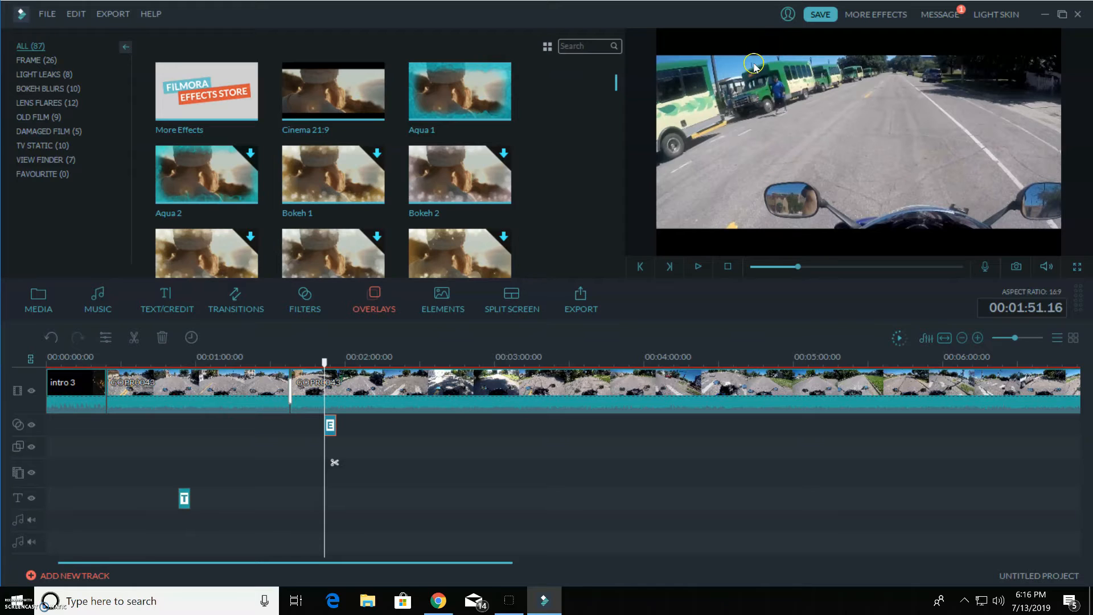
# Step: Set the Cinema 21:9 overlay's BorderH to -1, keep Alpha at 100 and accept the settings
pyautogui.doubleClick(332, 426)
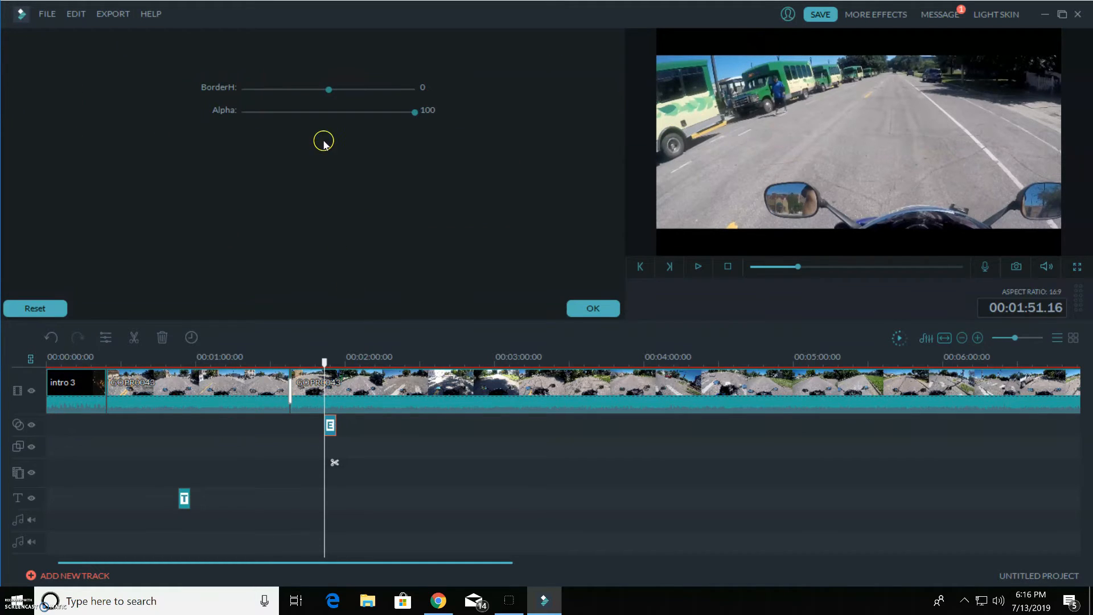
pyautogui.click(329, 88)
pyautogui.moveTo(329, 88); pyautogui.dragTo(426, 116)
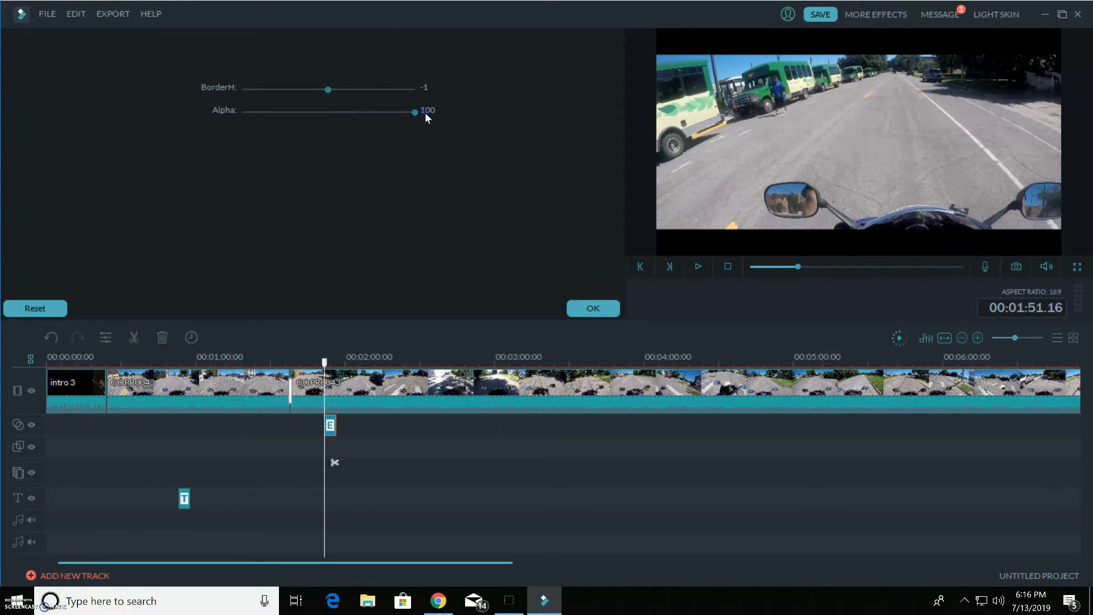
pyautogui.click(593, 308)
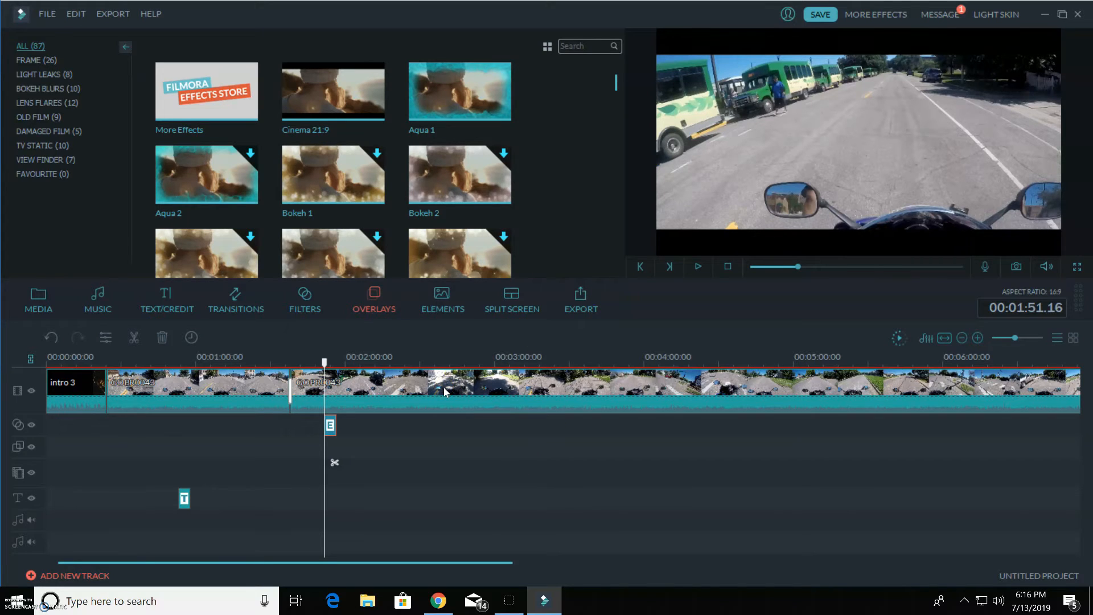
# Step: Browse the overlays library from the Aqua and Bokeh overlays through the film frames to Static 2
pyautogui.click(218, 167)
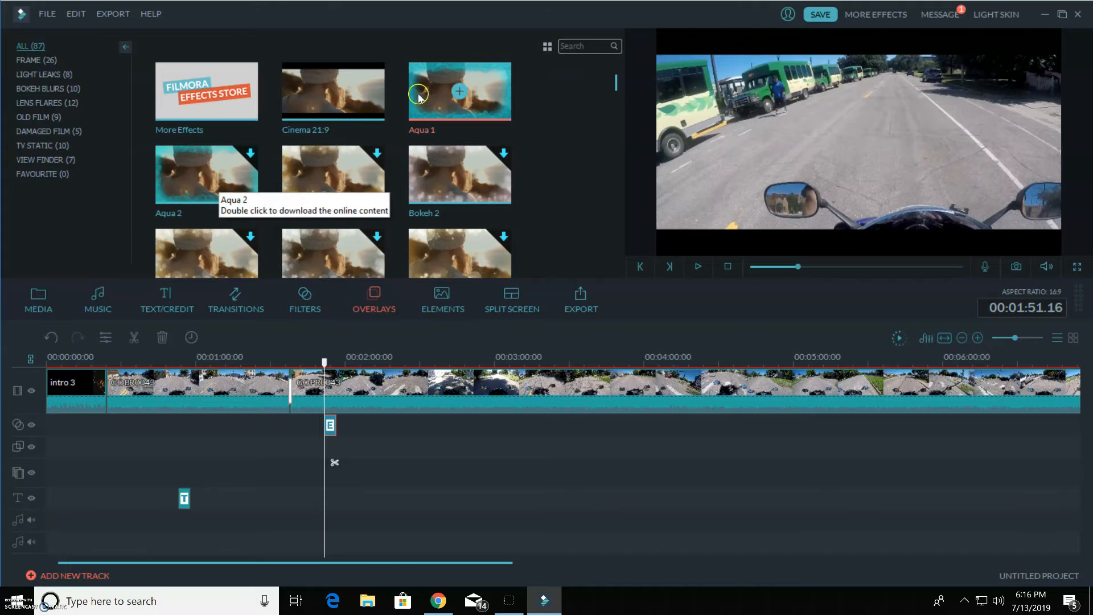
pyautogui.click(302, 107)
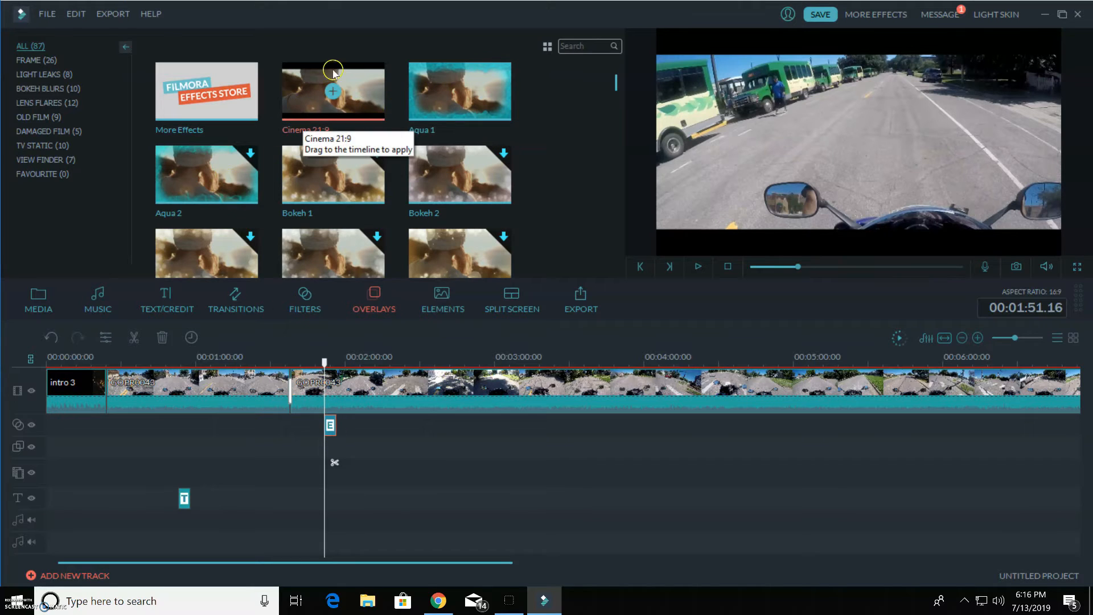
pyautogui.click(341, 182)
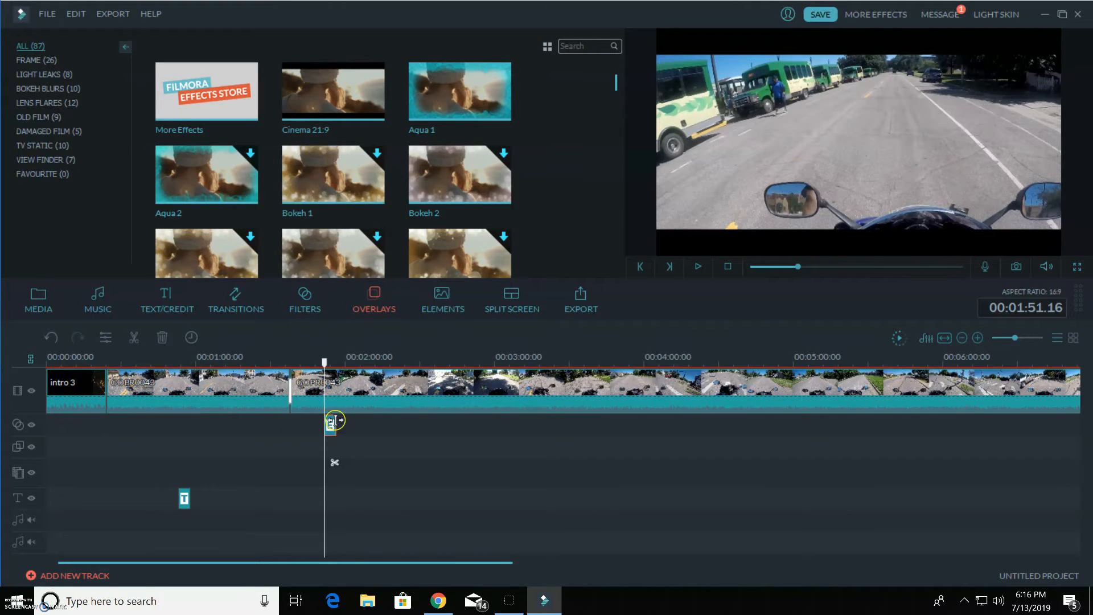
pyautogui.click(453, 169)
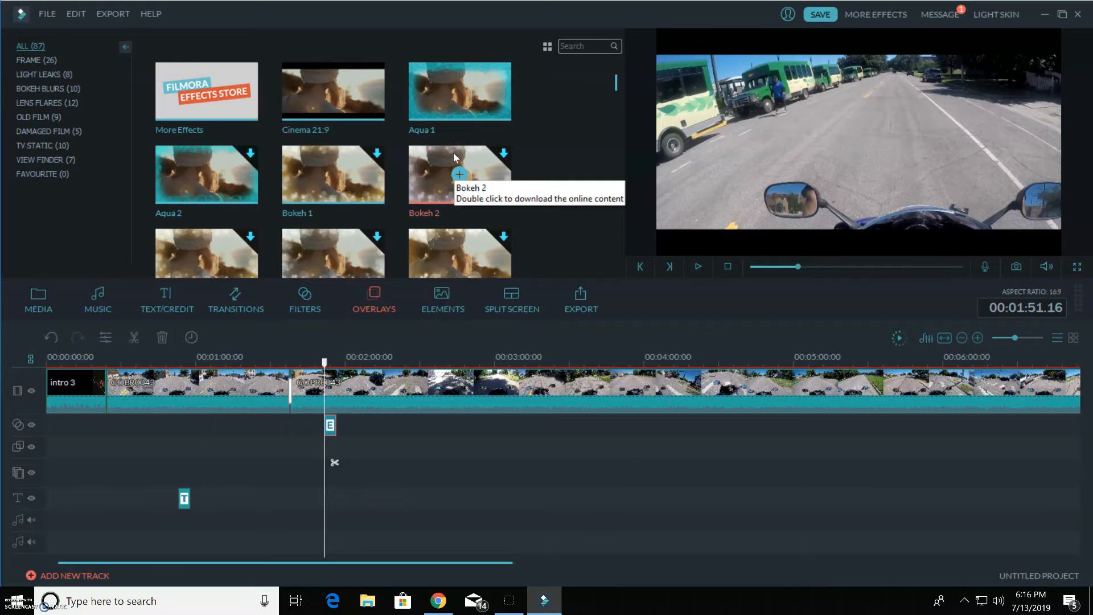
pyautogui.scroll(-5, 453, 153)
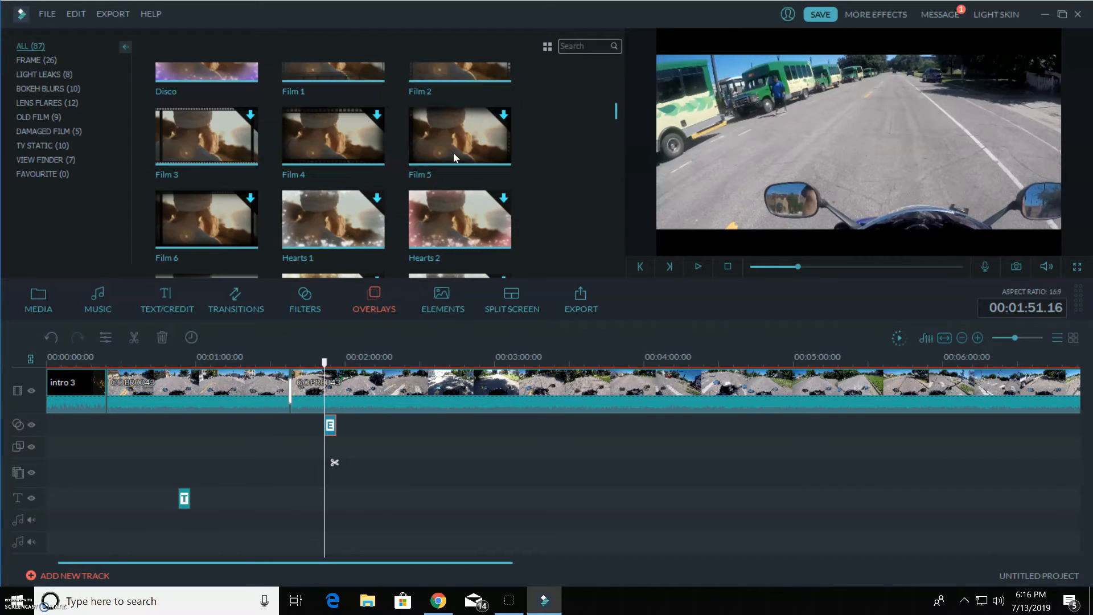
pyautogui.scroll(-8, 453, 153)
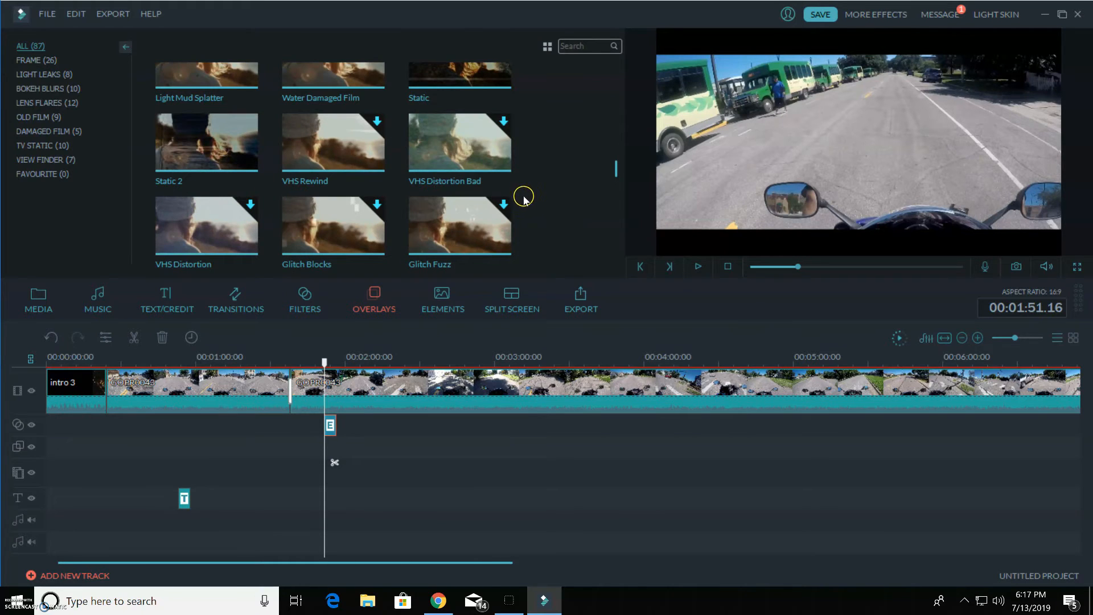
pyautogui.click(239, 141)
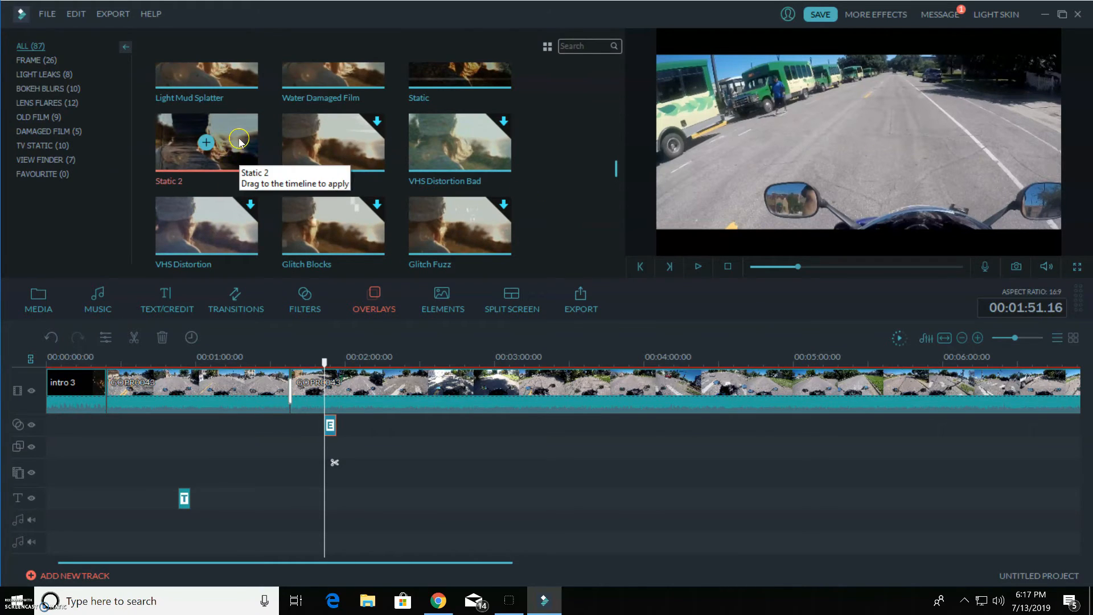
# Step: Replace the Cinema 21:9 overlay with the Static 2 overlay at 00:01:51.16 and play the video over it from 00:01:49.17
pyautogui.rightClick(330, 426)
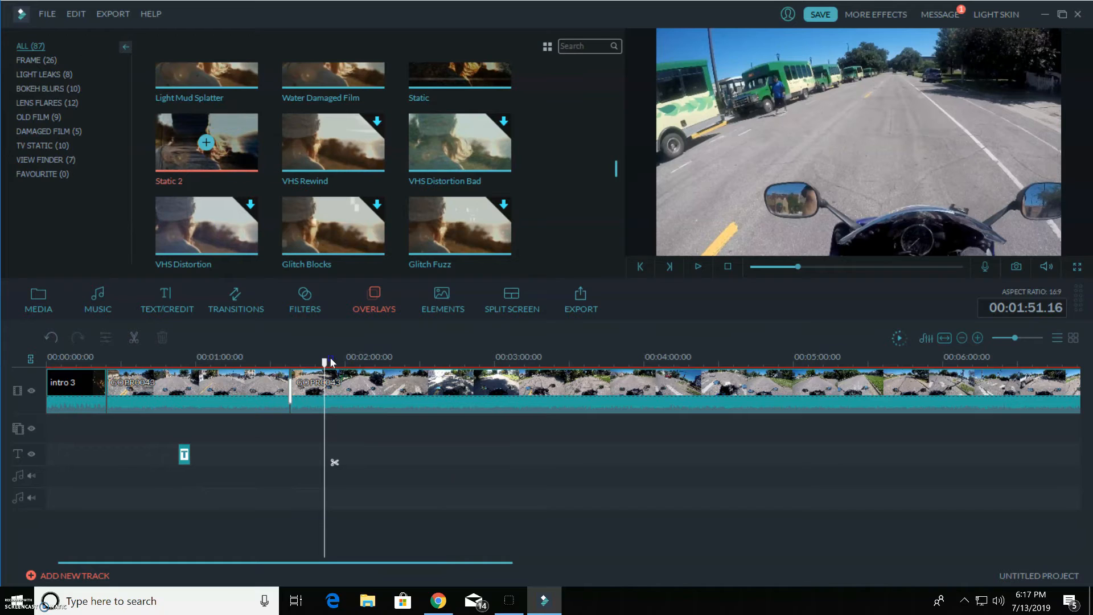
pyautogui.moveTo(338, 454); pyautogui.dragTo(331, 450)
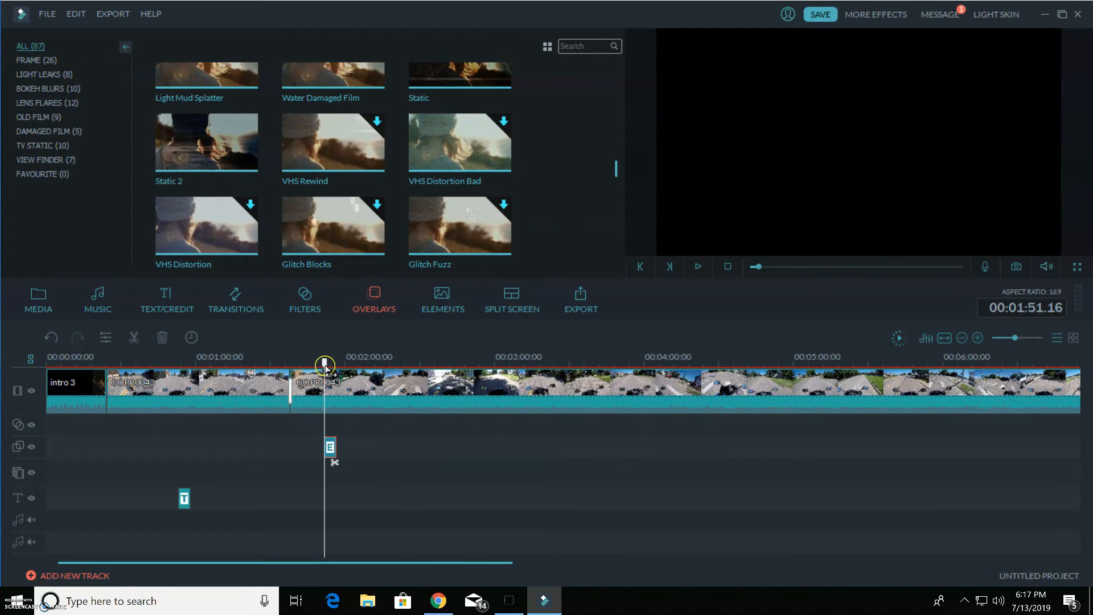
pyautogui.moveTo(324, 364); pyautogui.dragTo(321, 370)
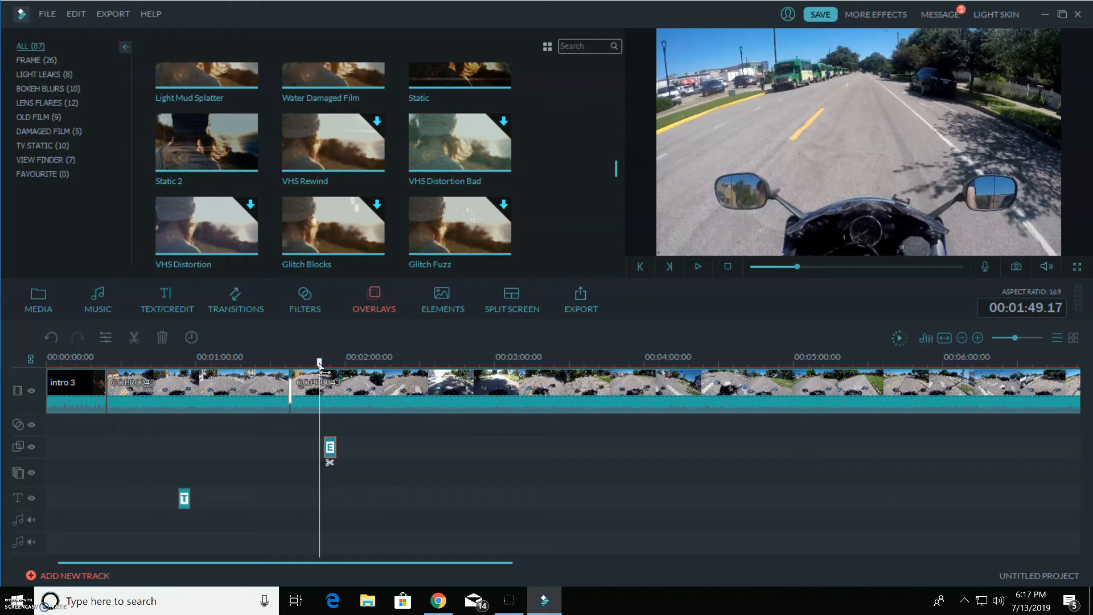
pyautogui.click(699, 268)
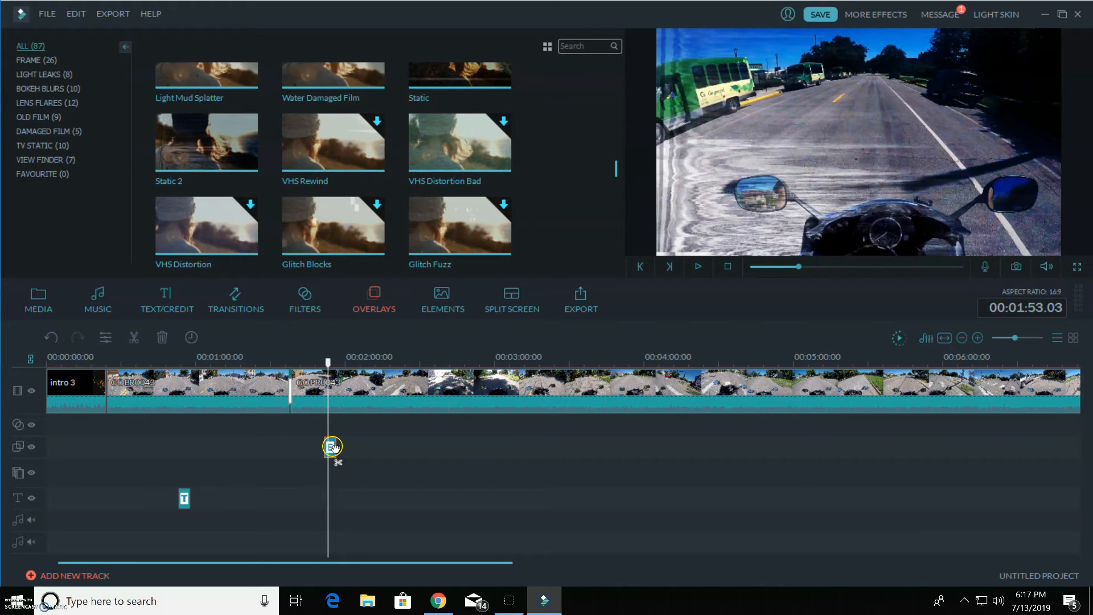
# Step: Delete the Static 2 overlay from the timeline
pyautogui.rightClick(332, 447)
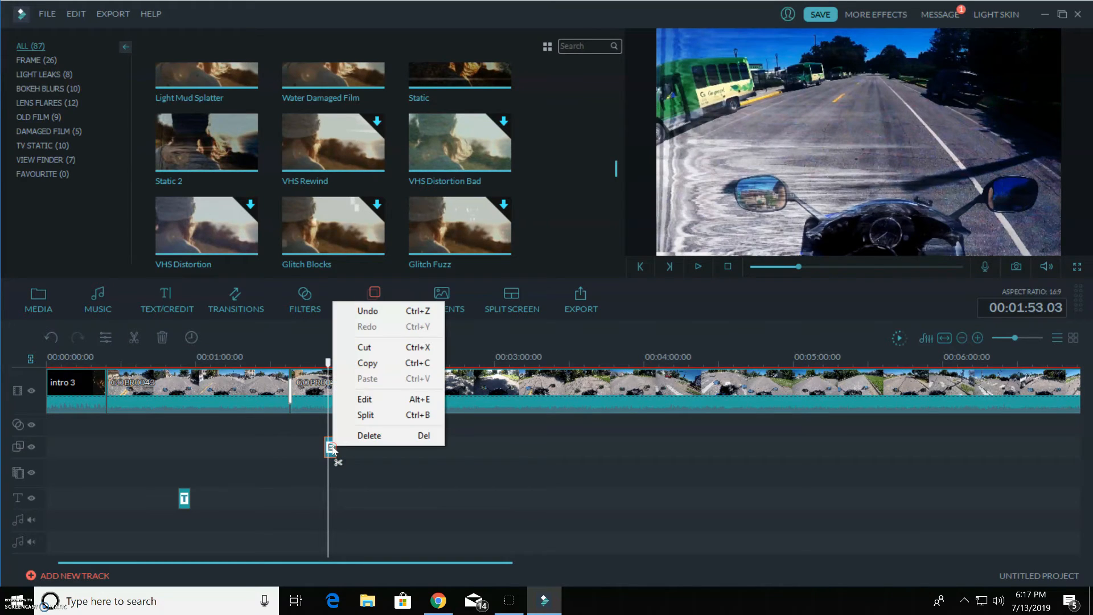
pyautogui.click(364, 436)
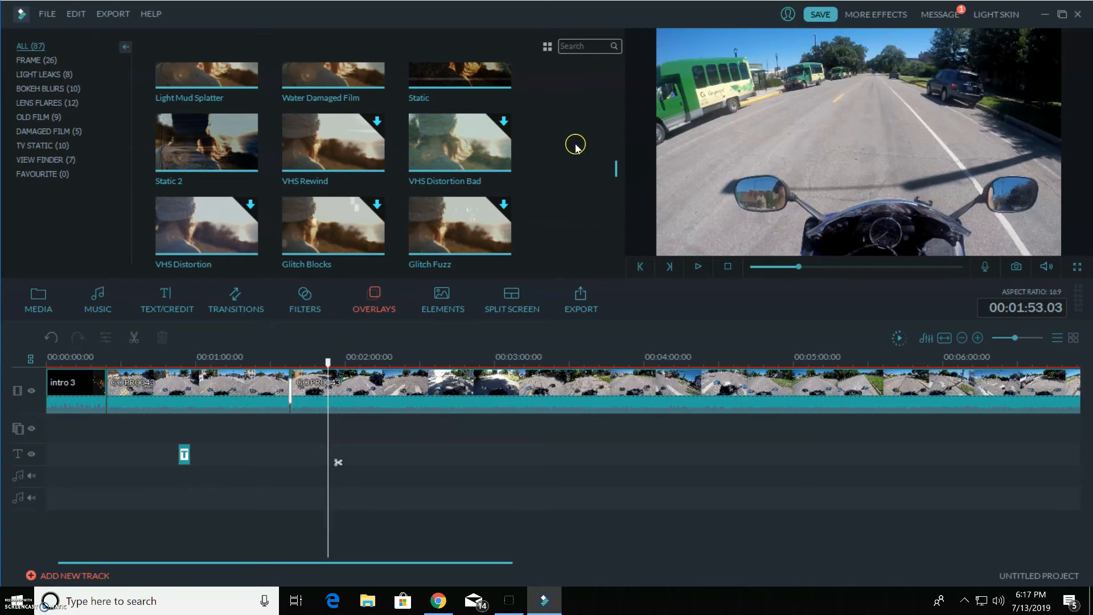
# Step: Look through the remaining lens flare and light leak overlays and the love and badge items in the elements library
pyautogui.moveTo(615, 169); pyautogui.dragTo(624, 229)
pyautogui.scroll(-1, 624, 235)
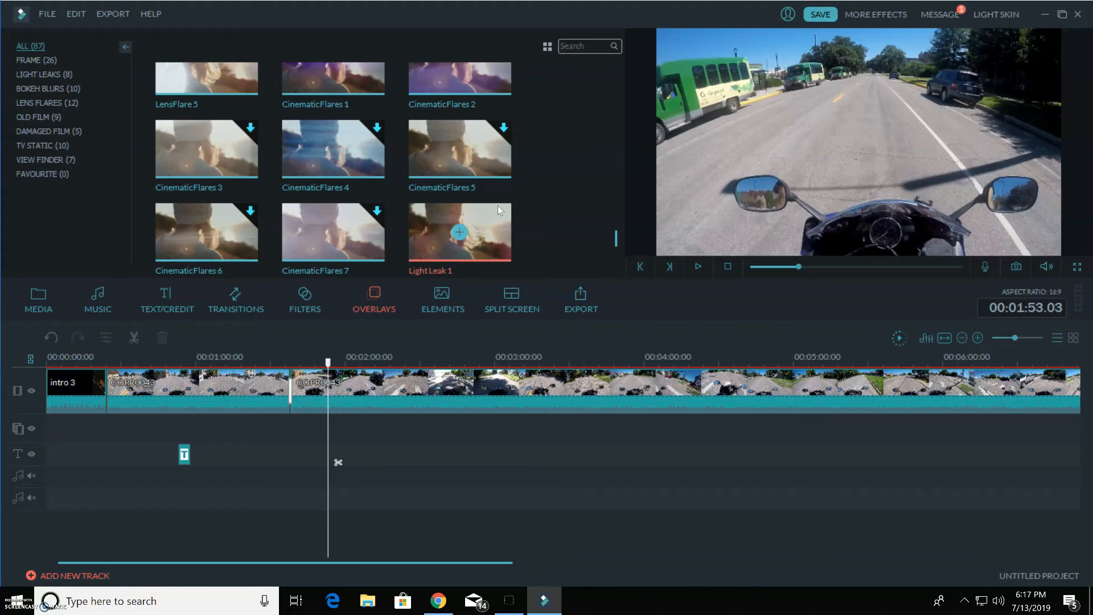
pyautogui.click(439, 296)
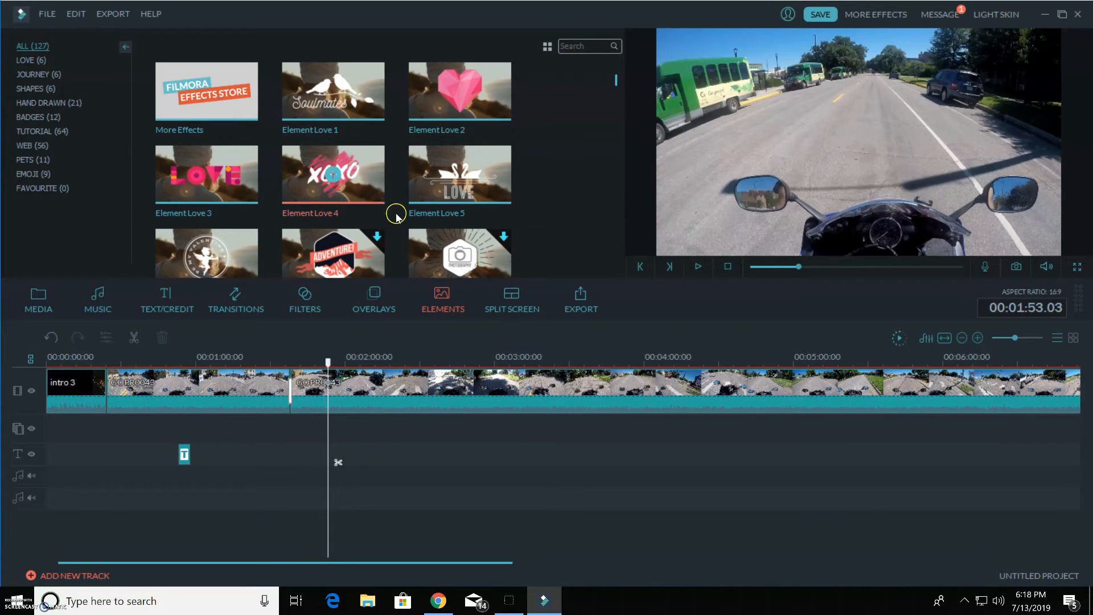
pyautogui.scroll(-3, 614, 79)
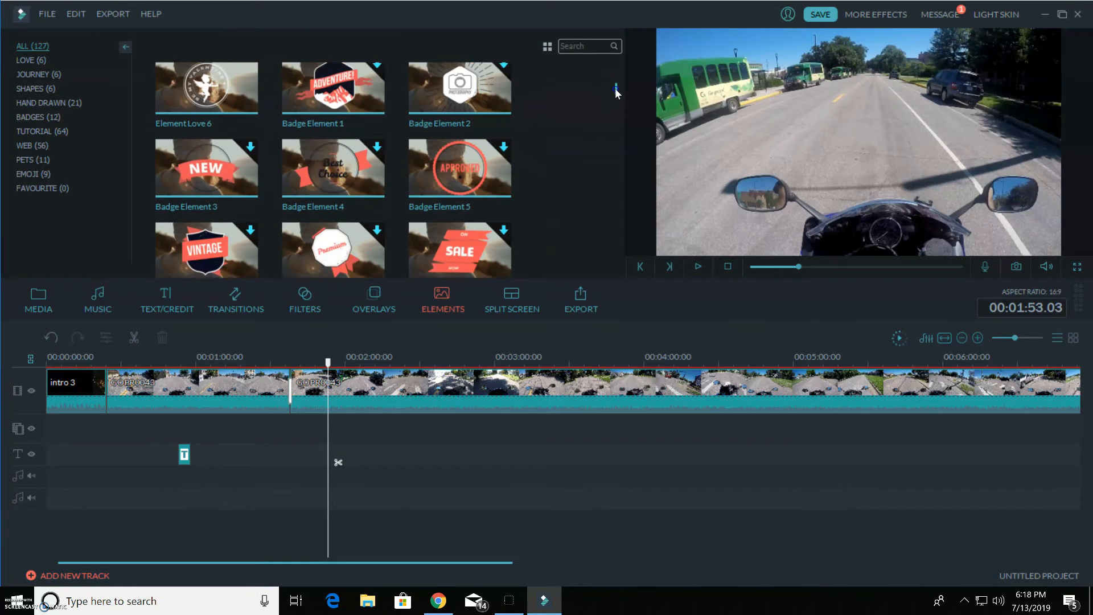
pyautogui.moveTo(616, 90)
pyautogui.mouseDown()
pyautogui.moveTo(618, 247)
pyautogui.moveTo(617, 88)
pyautogui.mouseUp()
pyautogui.scroll(-1, 617, 86)
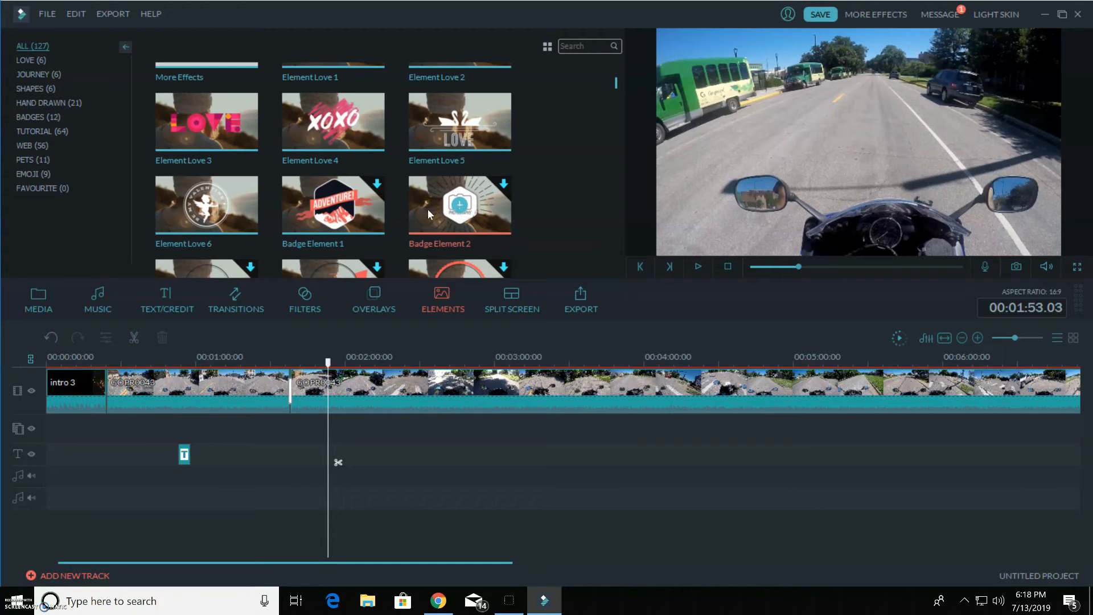
# Step: Add Element Love 3 to the timeline at 00:01:53.03 and play the video over it from 00:01:51.10
pyautogui.click(239, 108)
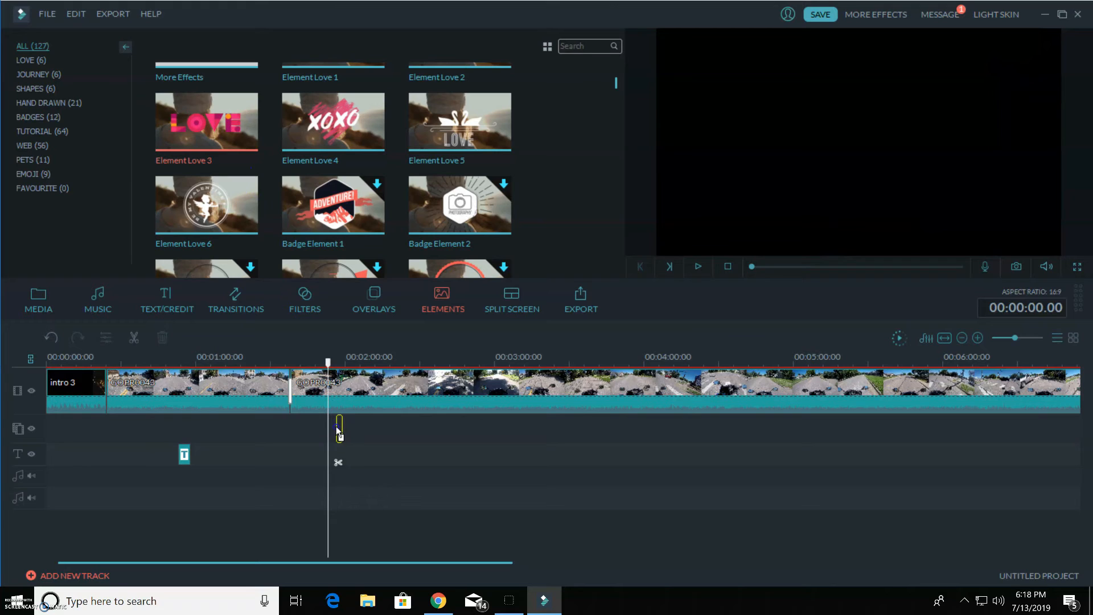
pyautogui.moveTo(337, 431); pyautogui.dragTo(334, 431)
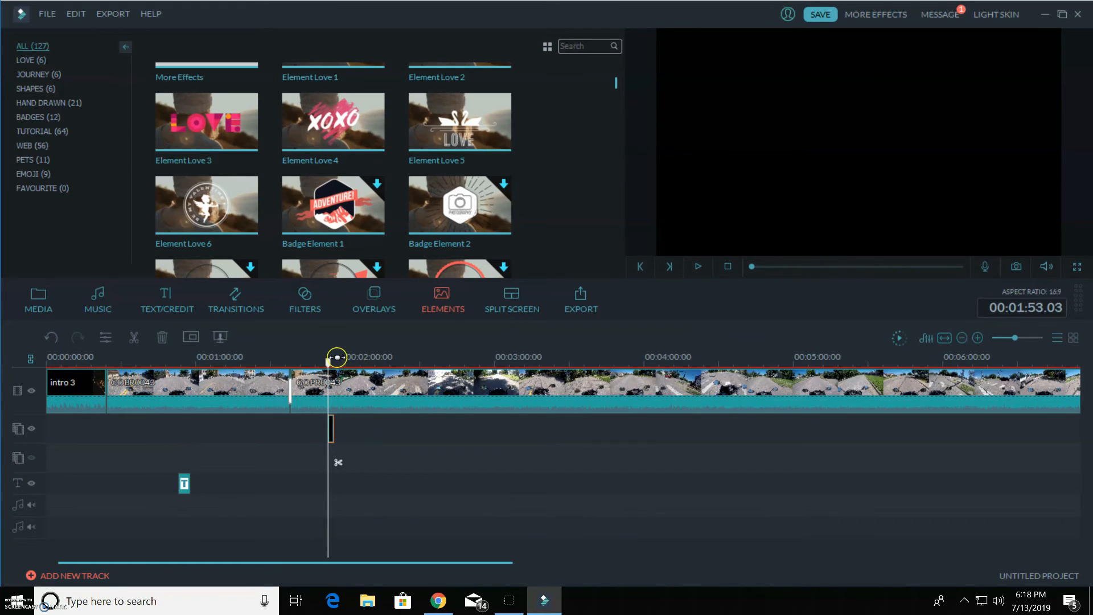
pyautogui.moveTo(329, 363); pyautogui.dragTo(324, 363)
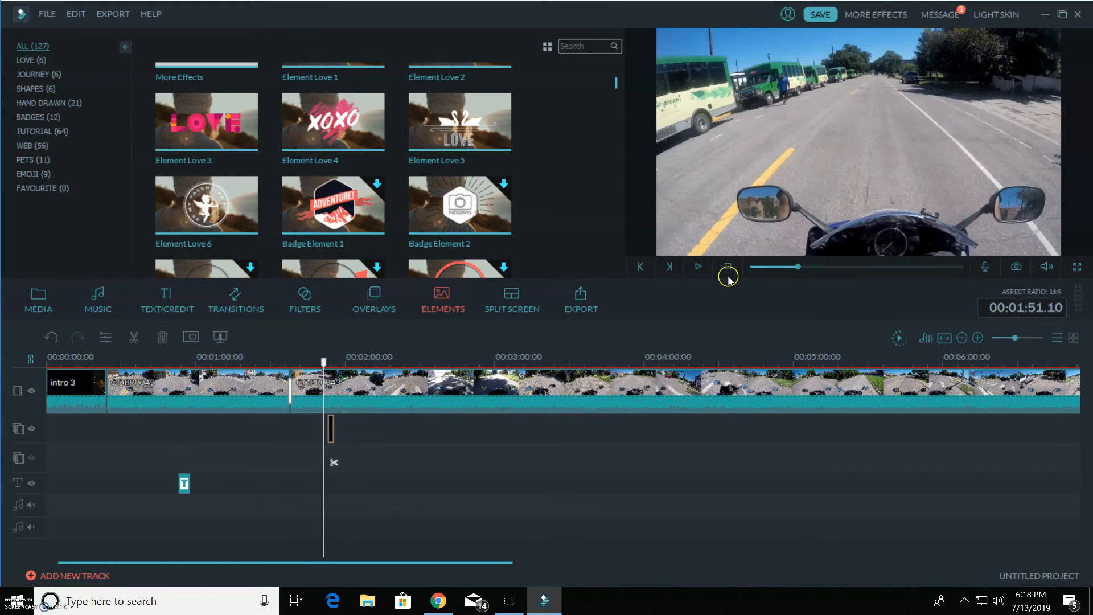
pyautogui.click(697, 266)
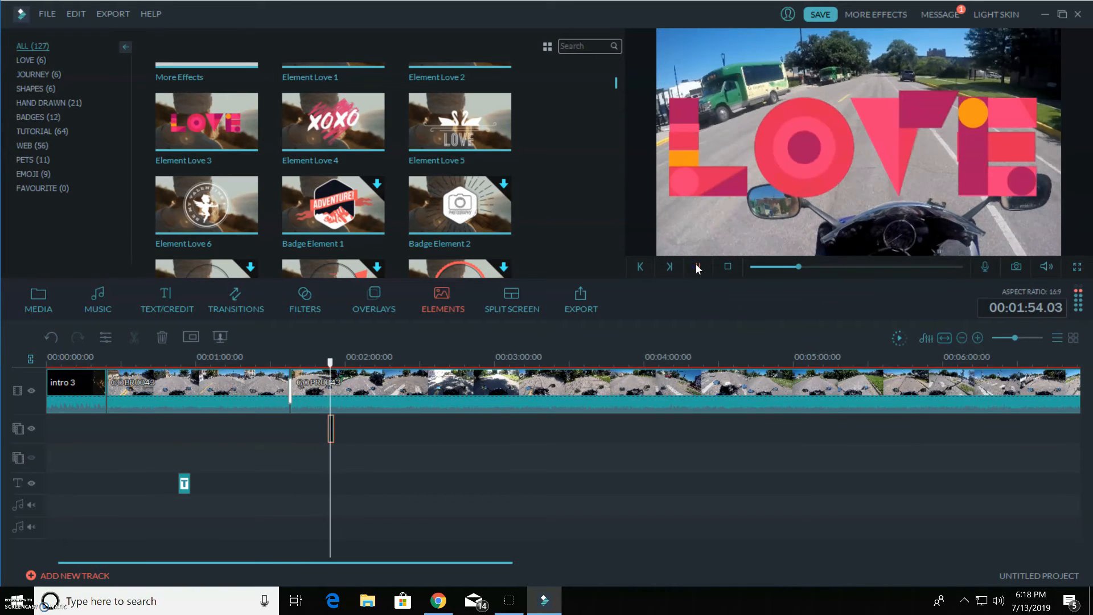
pyautogui.click(698, 268)
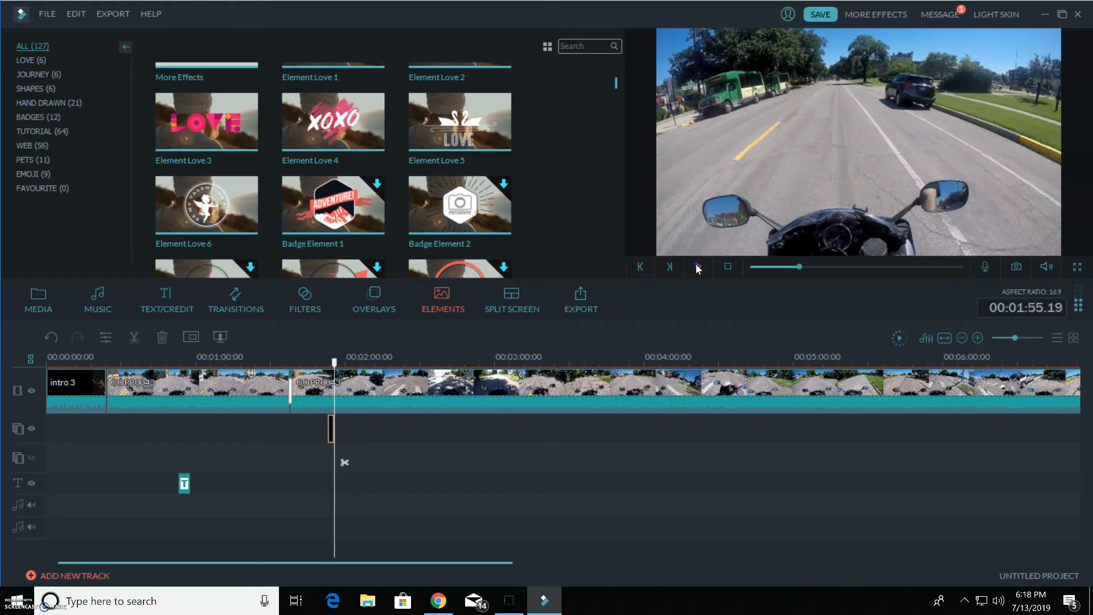
# Step: Apply the Wham! motion to the Element Love 3 clip and accept it
pyautogui.doubleClick(334, 428)
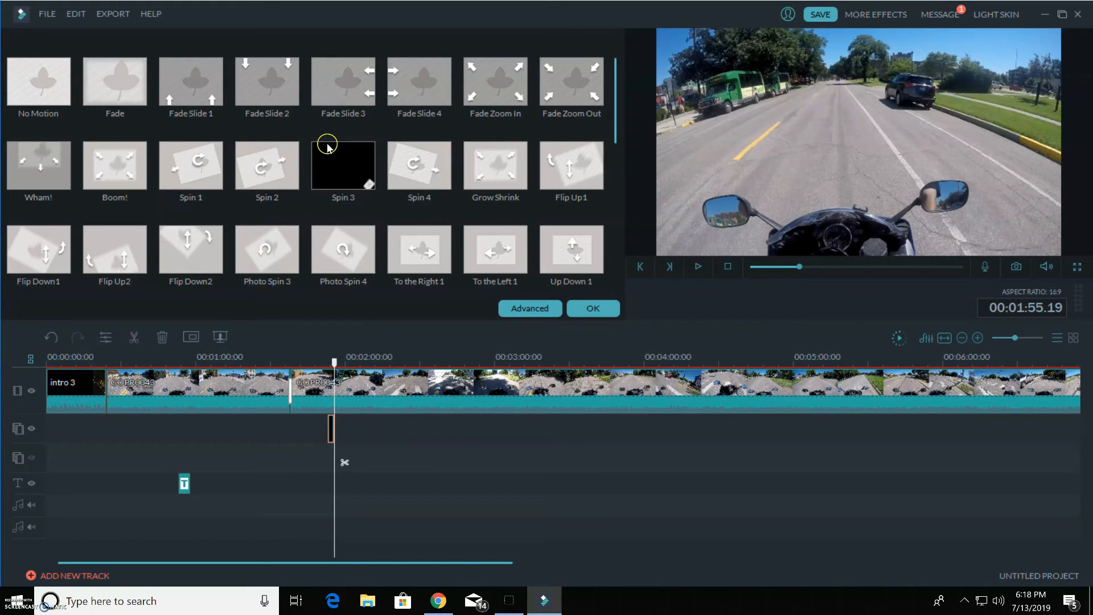
pyautogui.click(47, 165)
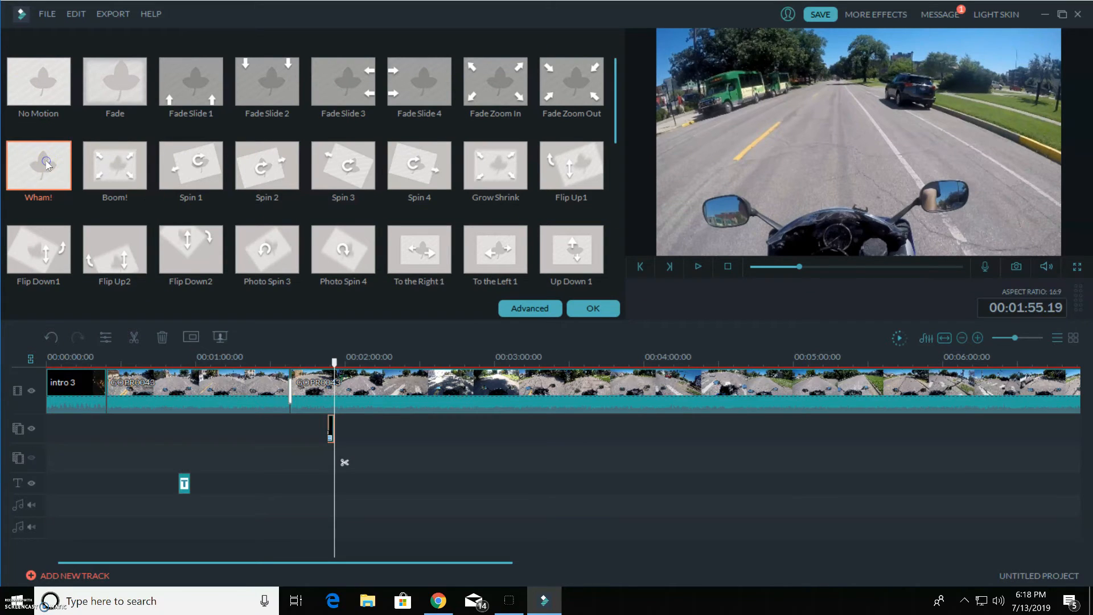
pyautogui.click(582, 311)
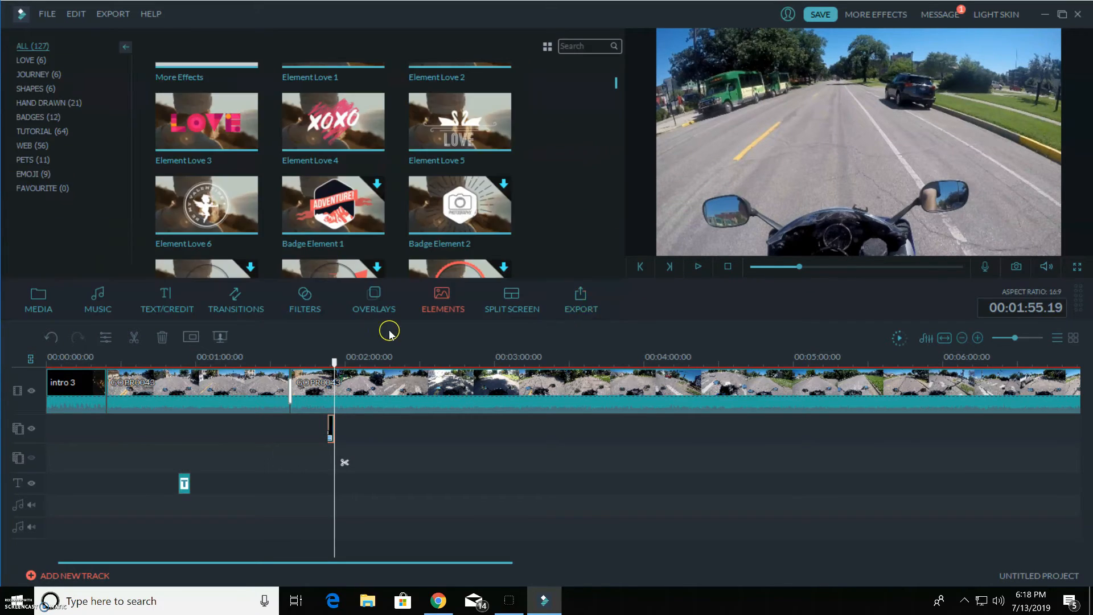
# Step: Play the video over the LOVE element from 00:01:50.00 to preview its Wham! motion
pyautogui.moveTo(332, 362); pyautogui.dragTo(321, 365)
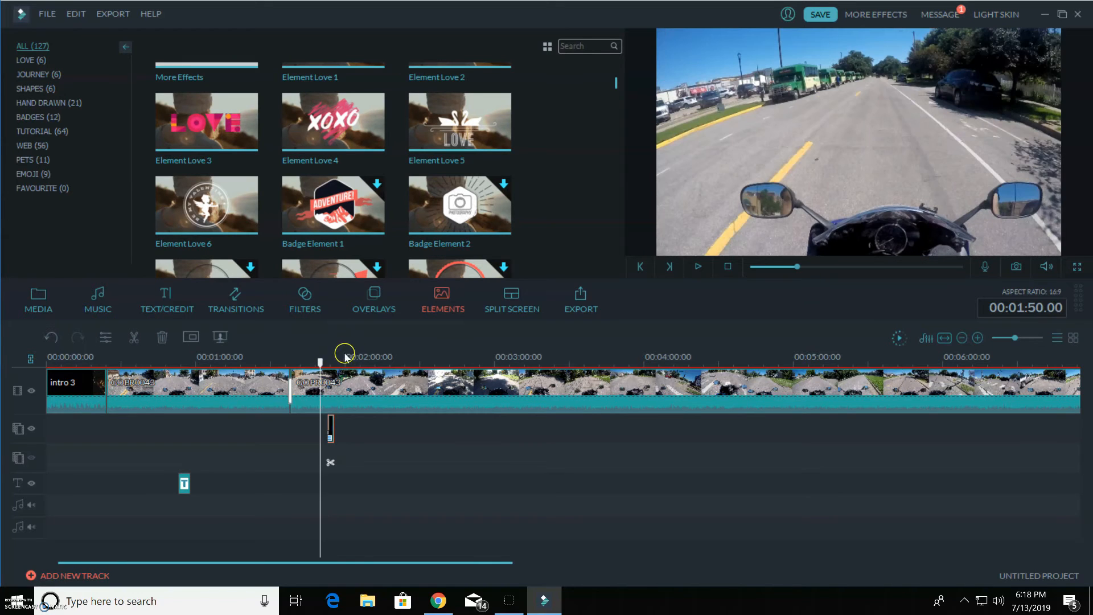
pyautogui.click(698, 267)
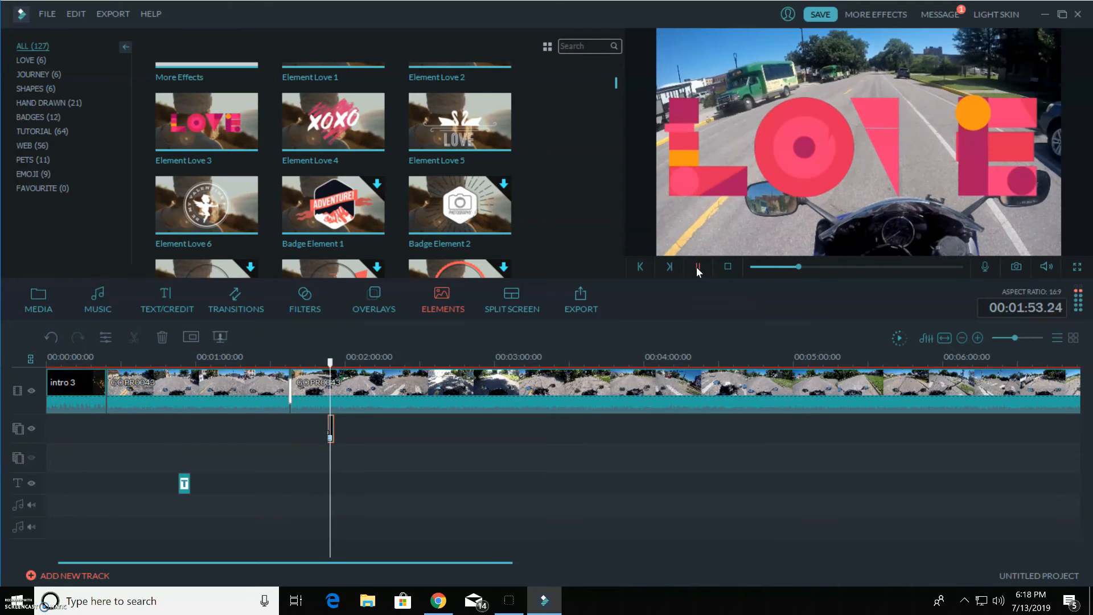
pyautogui.click(698, 267)
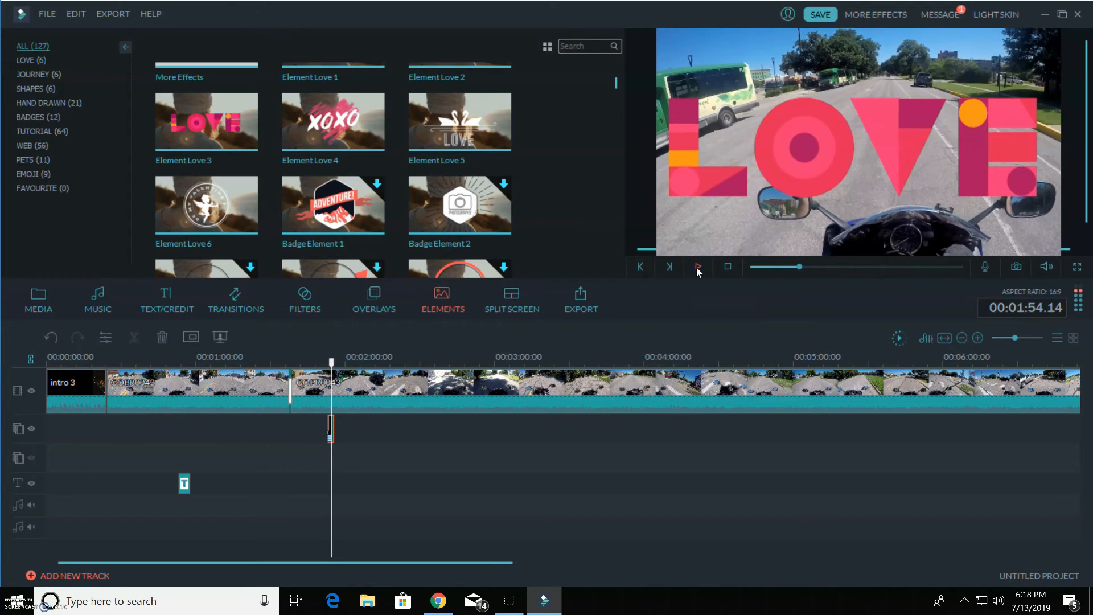
# Step: Change the LOVE element's motion to the "Zoom out to t..." preset beside "Zoom in to the..." and accept it
pyautogui.click(331, 421)
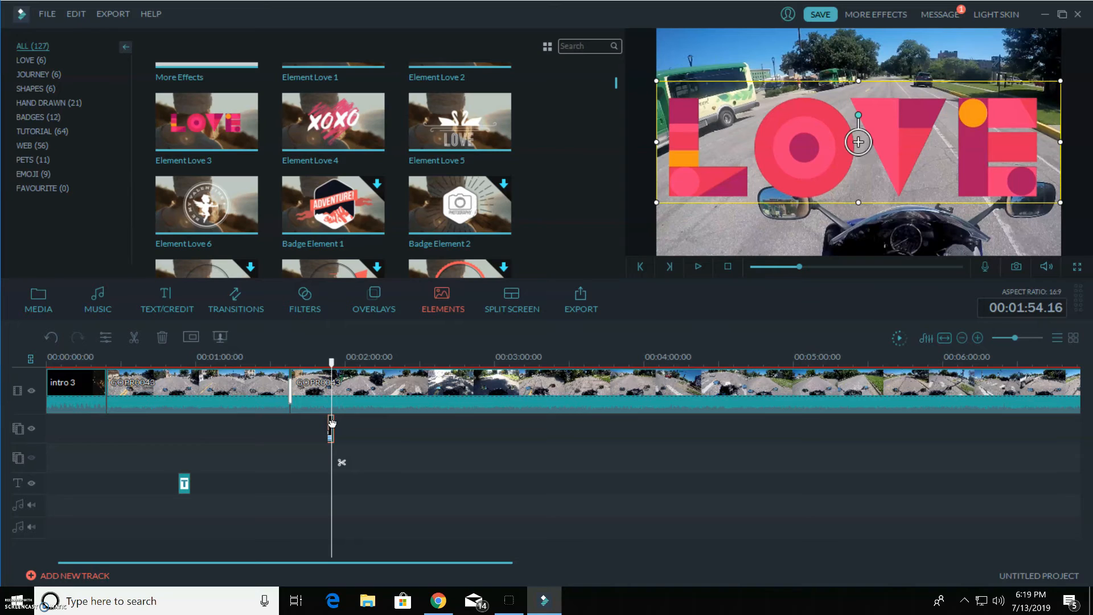
pyautogui.doubleClick(331, 421)
pyautogui.click(275, 228)
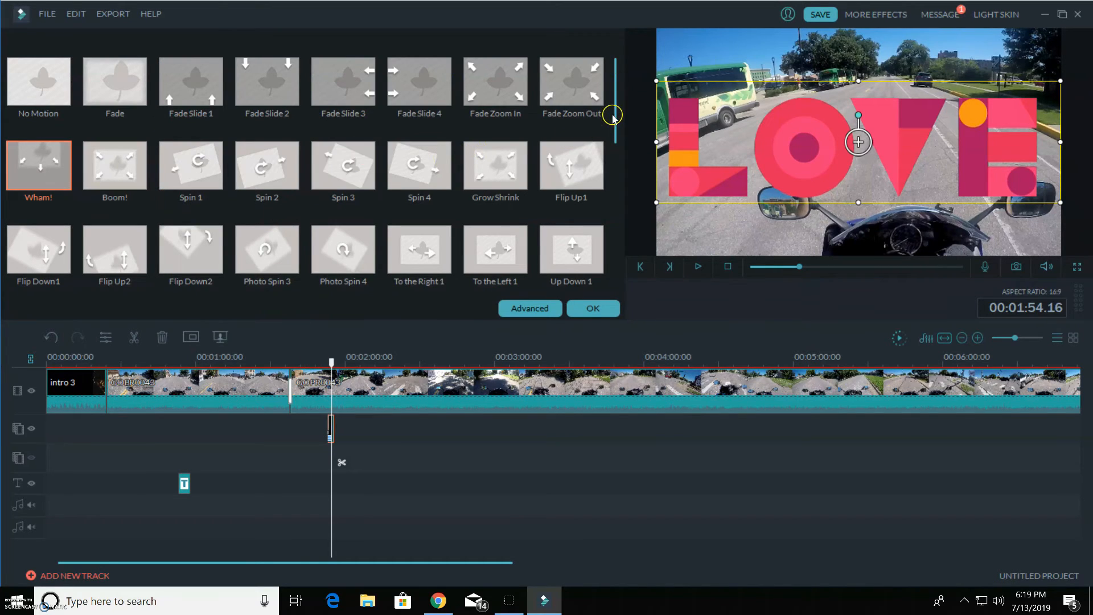
pyautogui.moveTo(615, 117); pyautogui.dragTo(624, 257)
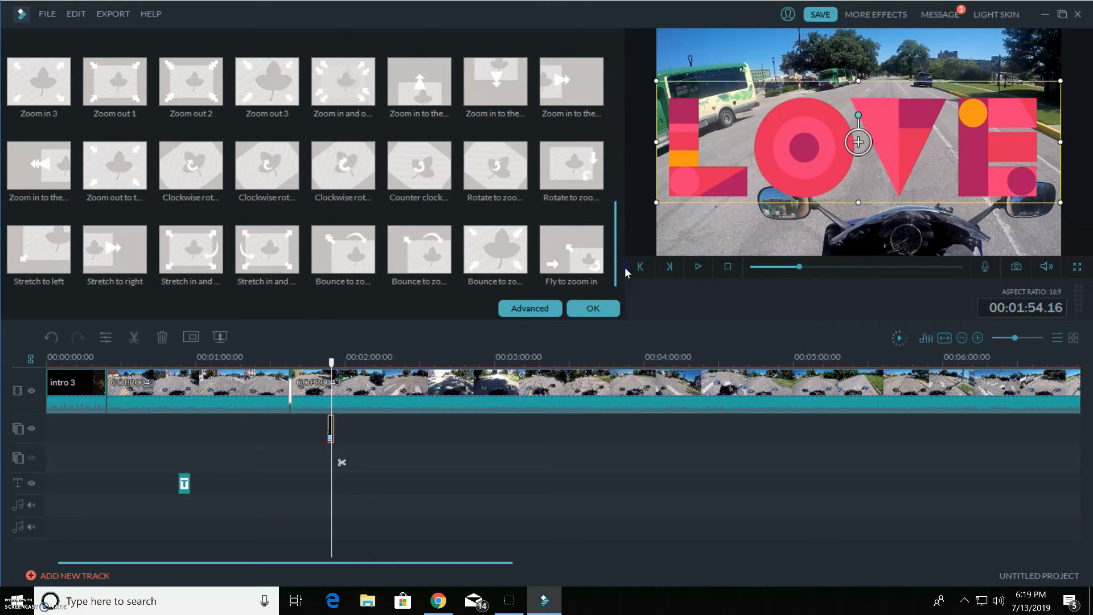
pyautogui.click(39, 245)
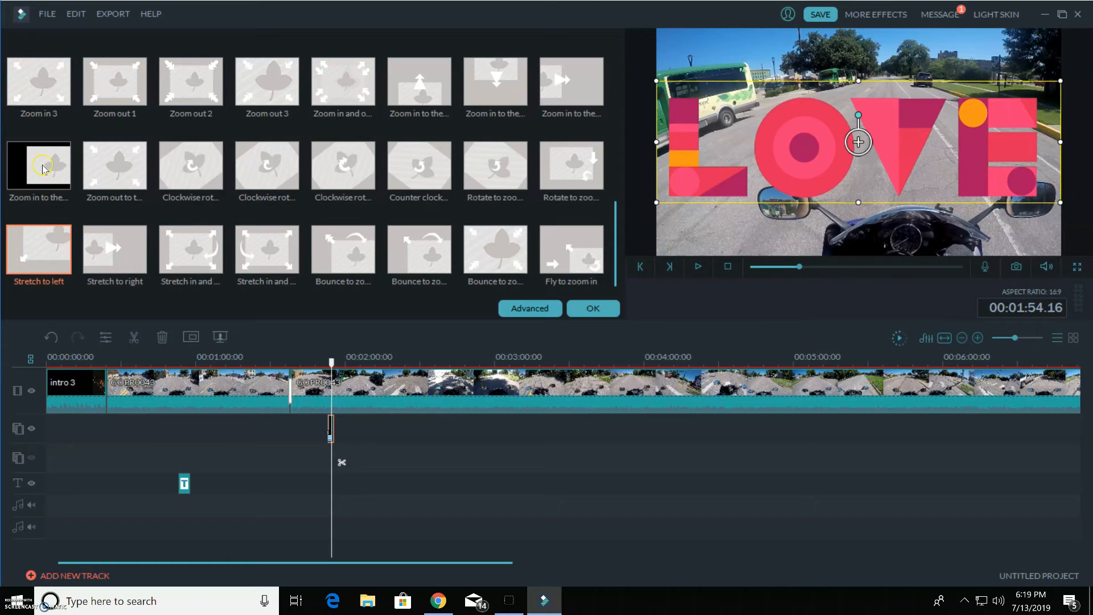
pyautogui.click(119, 167)
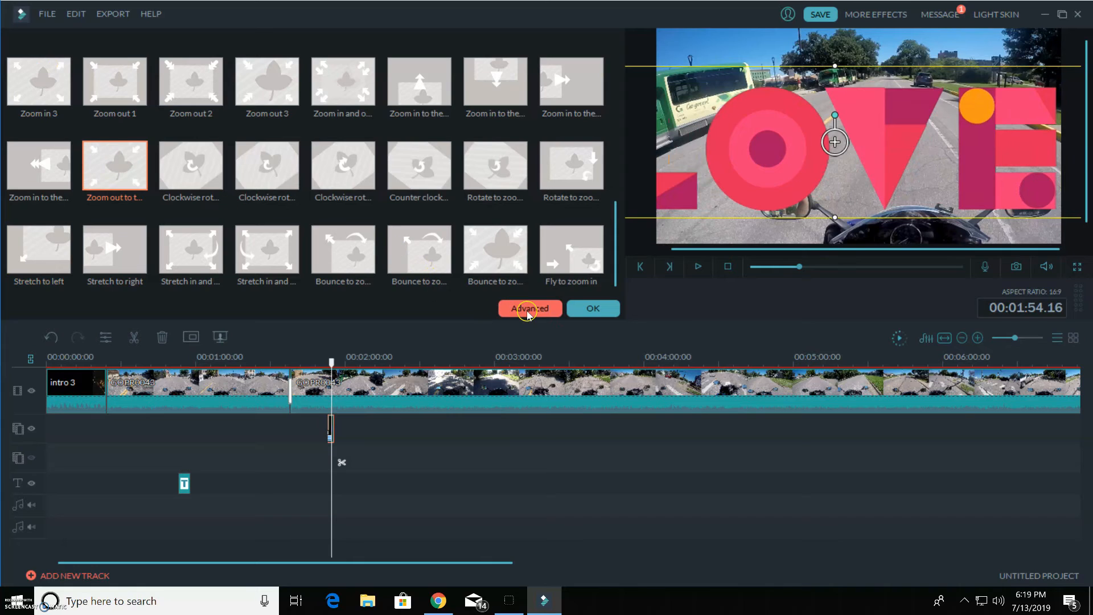
pyautogui.click(591, 311)
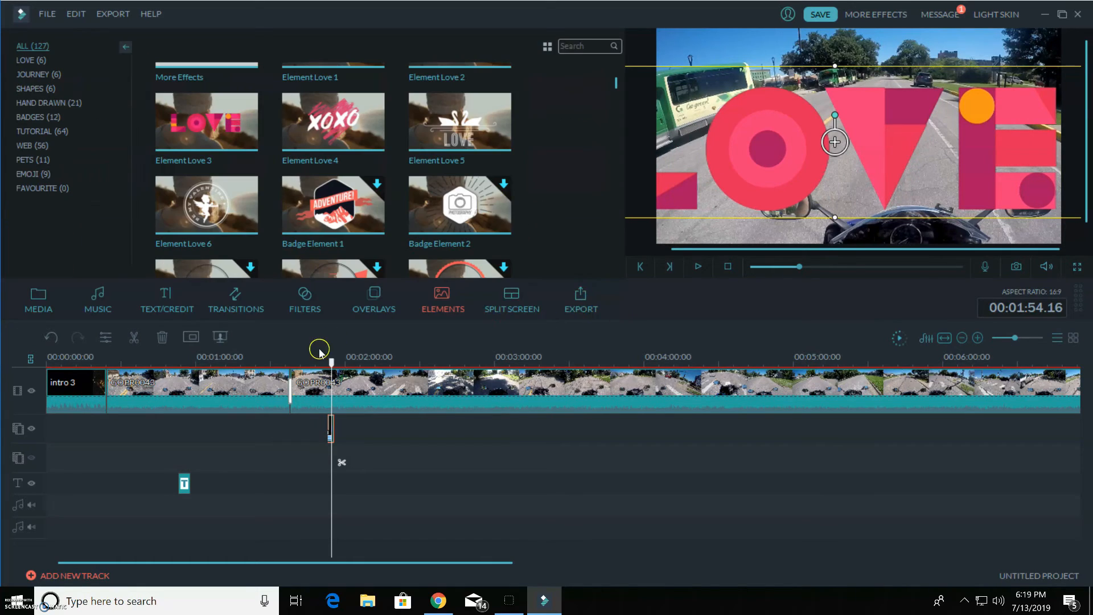
# Step: Play the video from just before the LOVE element to preview its new motion, and move the playhead to 00:02:31.17
pyautogui.moveTo(332, 362); pyautogui.dragTo(323, 362)
pyautogui.click(698, 266)
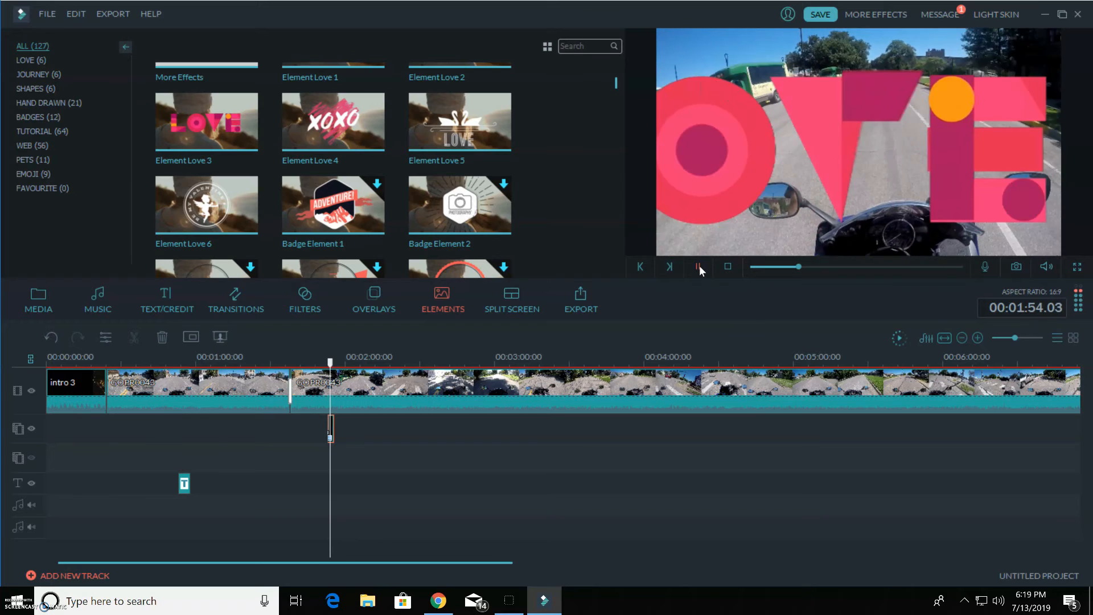
pyautogui.click(699, 265)
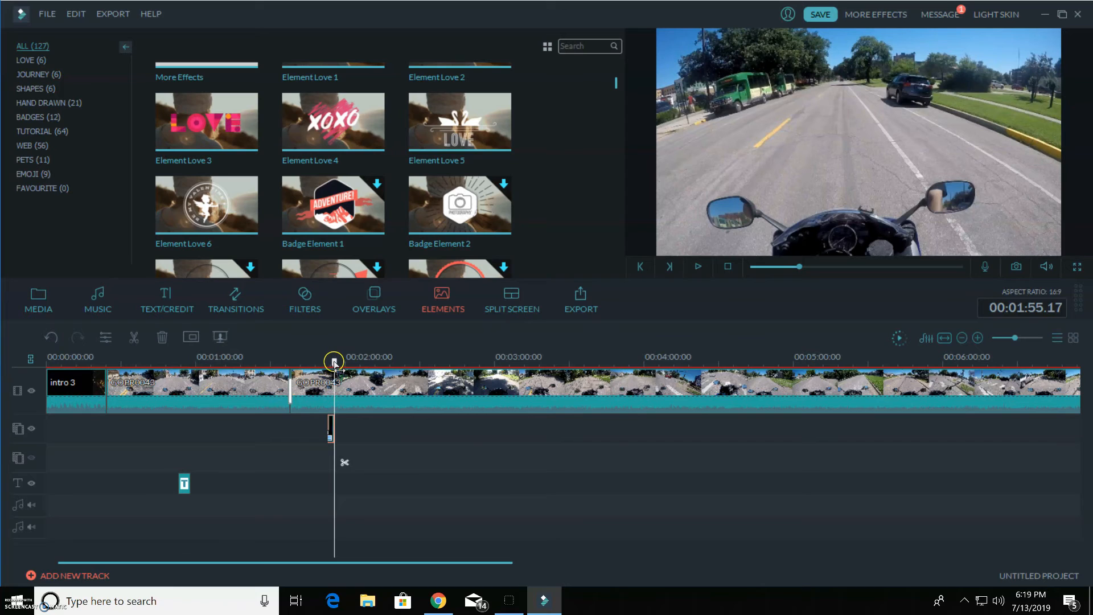
pyautogui.moveTo(334, 362); pyautogui.dragTo(424, 364)
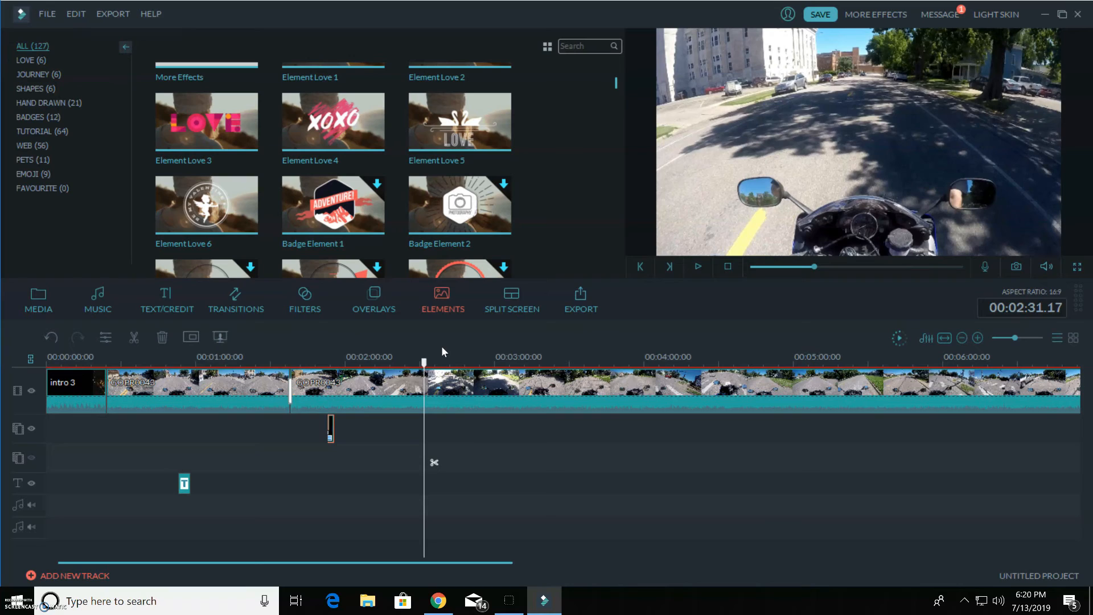
# Step: Open the export settings and review the WMV format, file name and save location for exporting to the computer
pyautogui.click(581, 291)
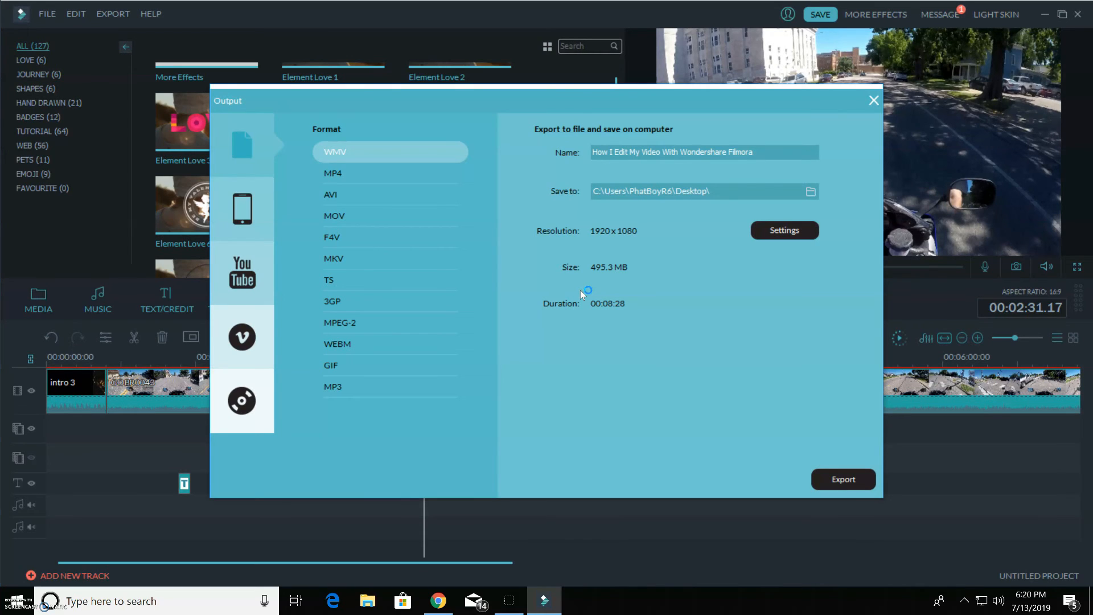
pyautogui.click(367, 153)
pyautogui.click(752, 154)
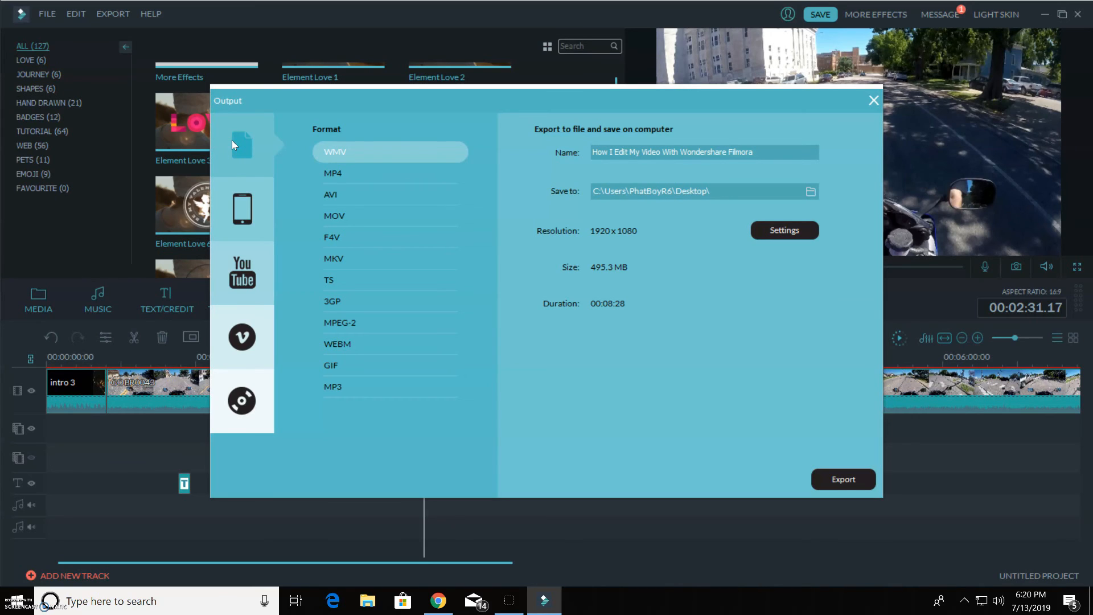
pyautogui.click(697, 191)
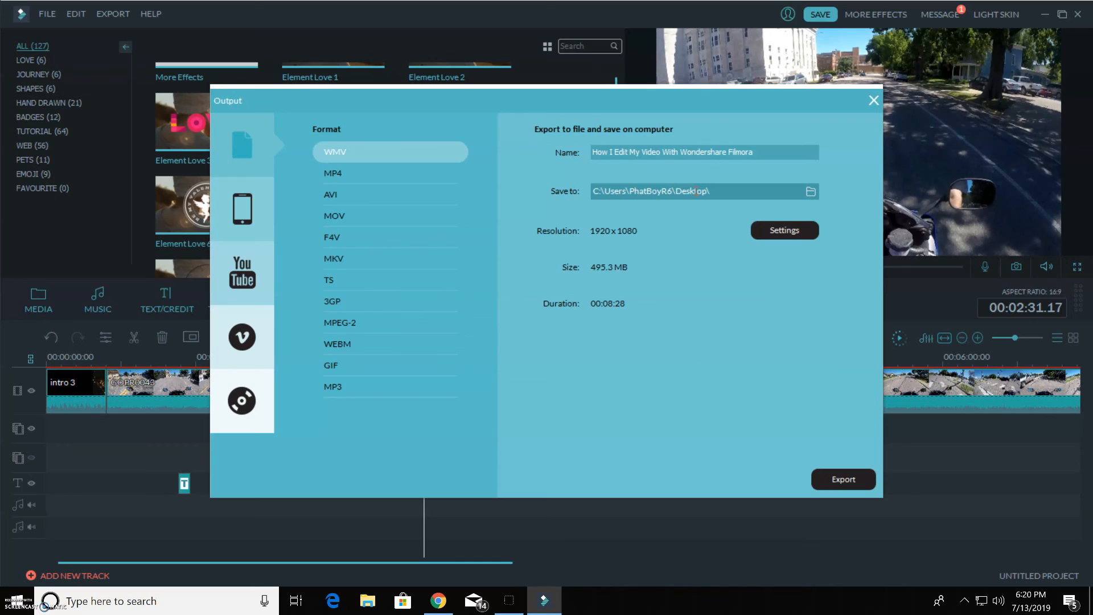
# Step: Check the YouTube upload settings, return to the computer file export settings and close the Output dialog without exporting
pyautogui.click(246, 269)
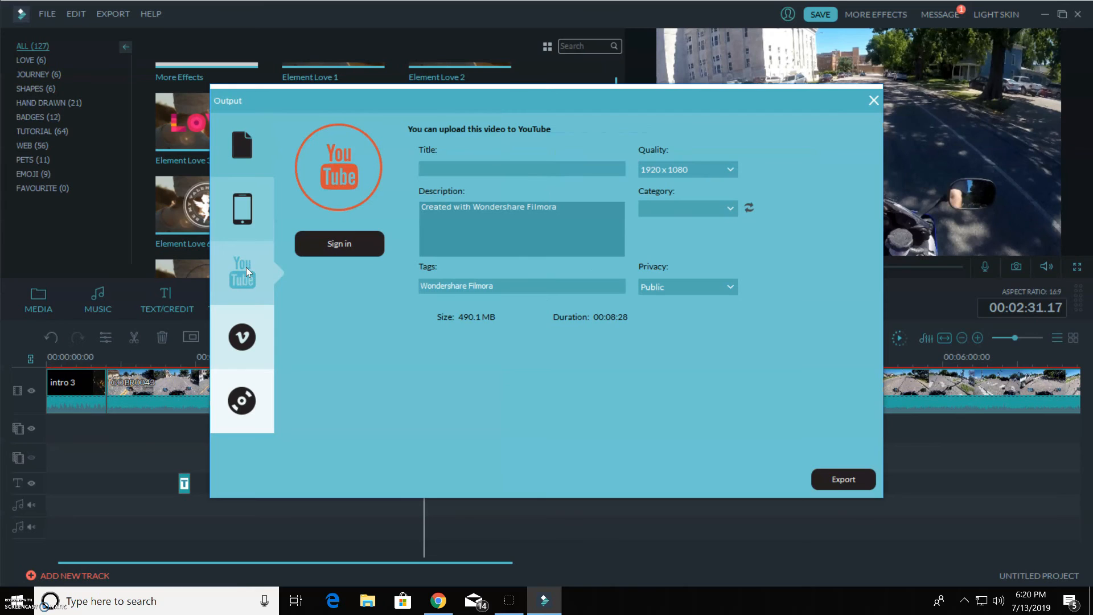
pyautogui.click(242, 148)
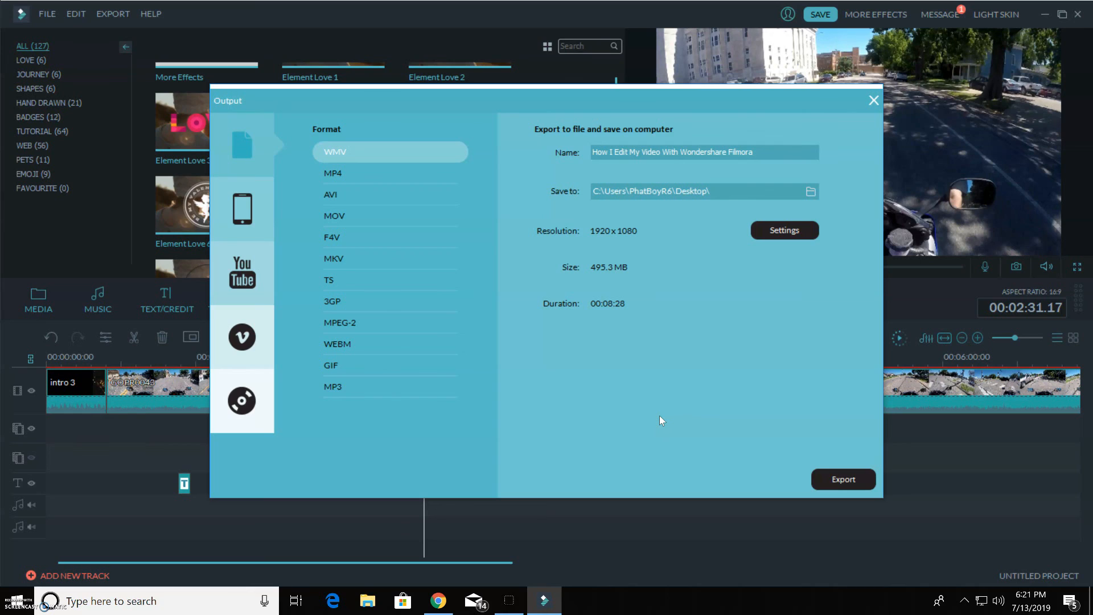
pyautogui.click(871, 101)
pyautogui.click(873, 101)
pyautogui.click(873, 100)
pyautogui.click(874, 100)
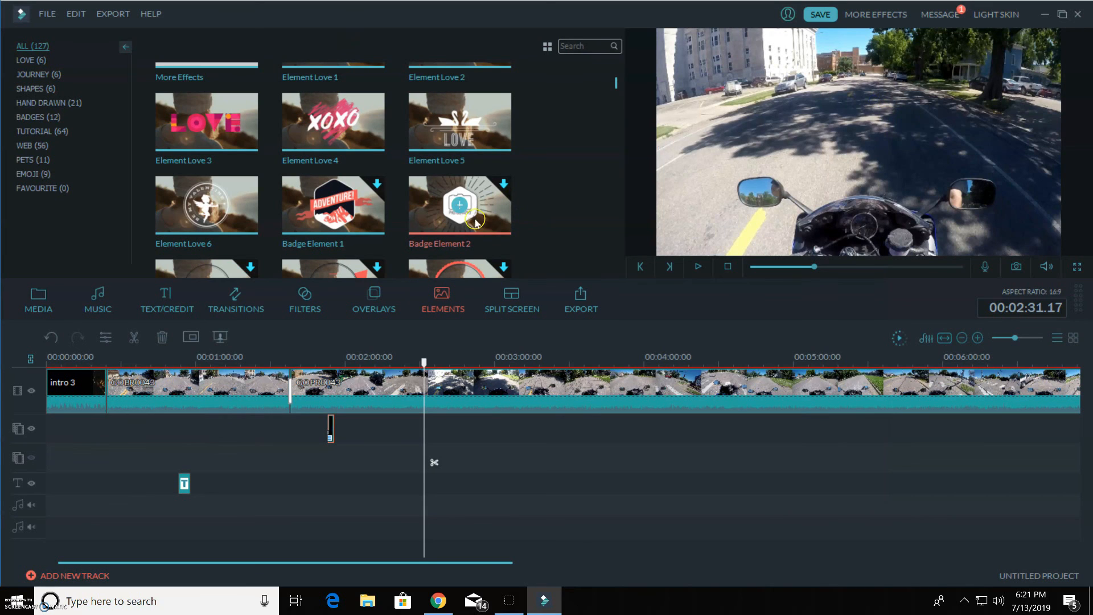